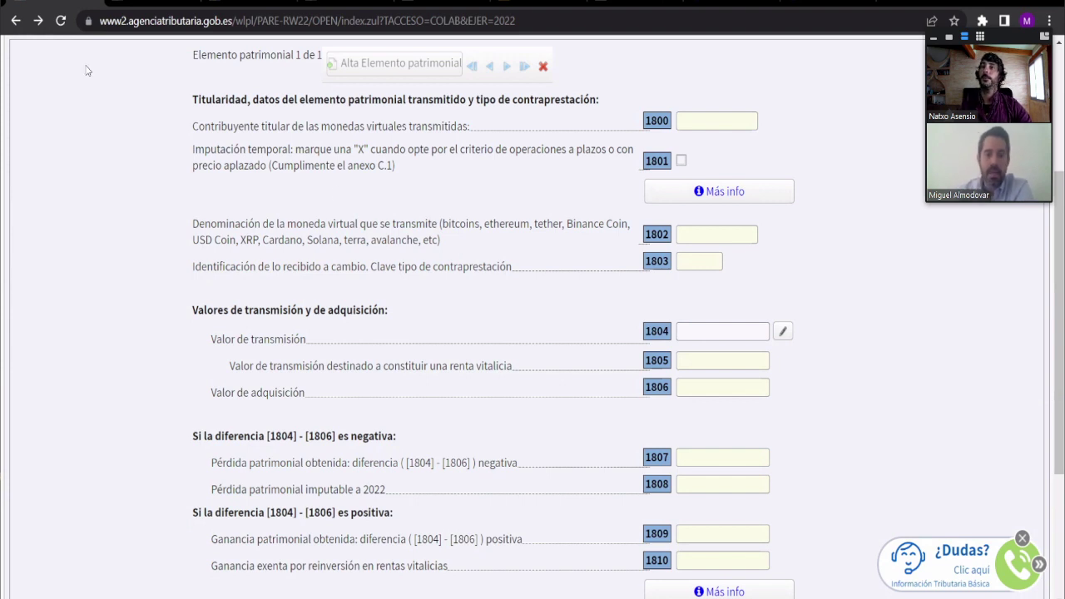
Examine the description and example currencies for the name of the transferred virtual currency, box 1802
mouse_move(194, 224)
mouse_down()
mouse_move(448, 242)
mouse_move(193, 218)
mouse_up()
click(445, 247)
click(388, 235)
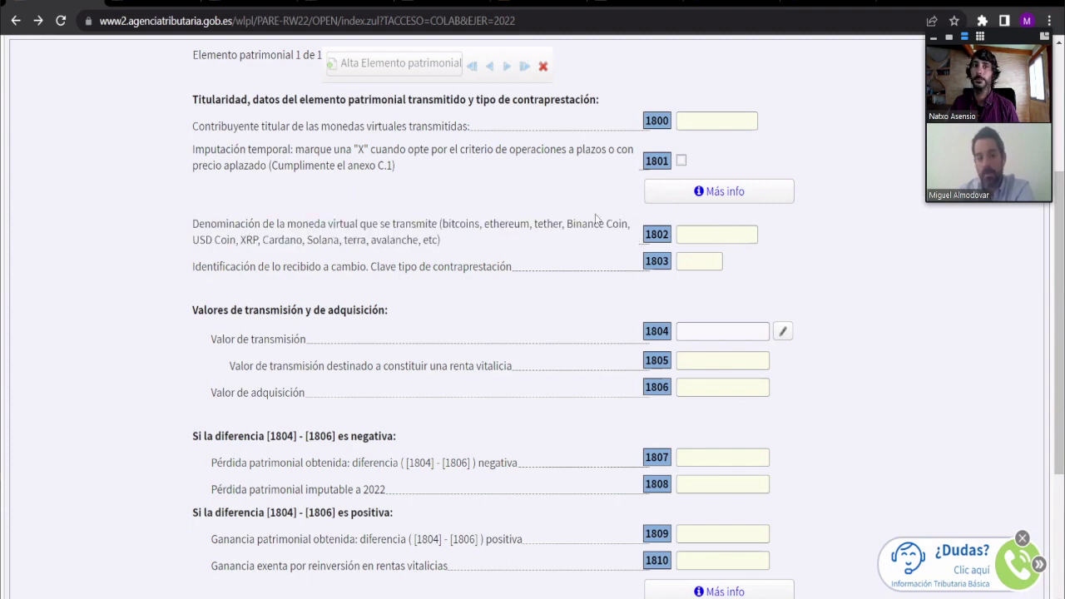
drag(439, 223, 439, 241)
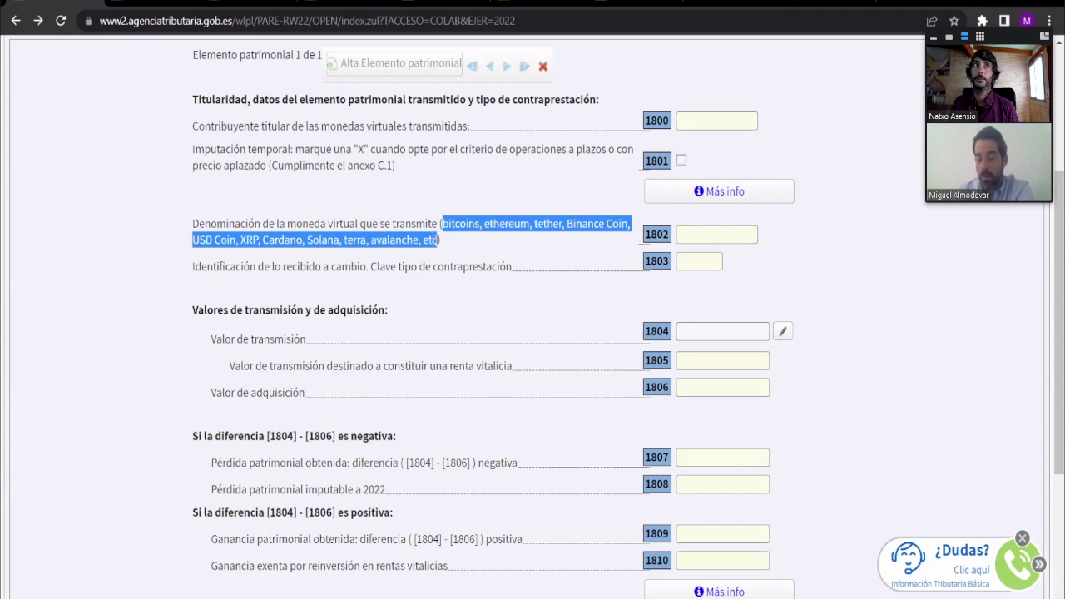
click(471, 237)
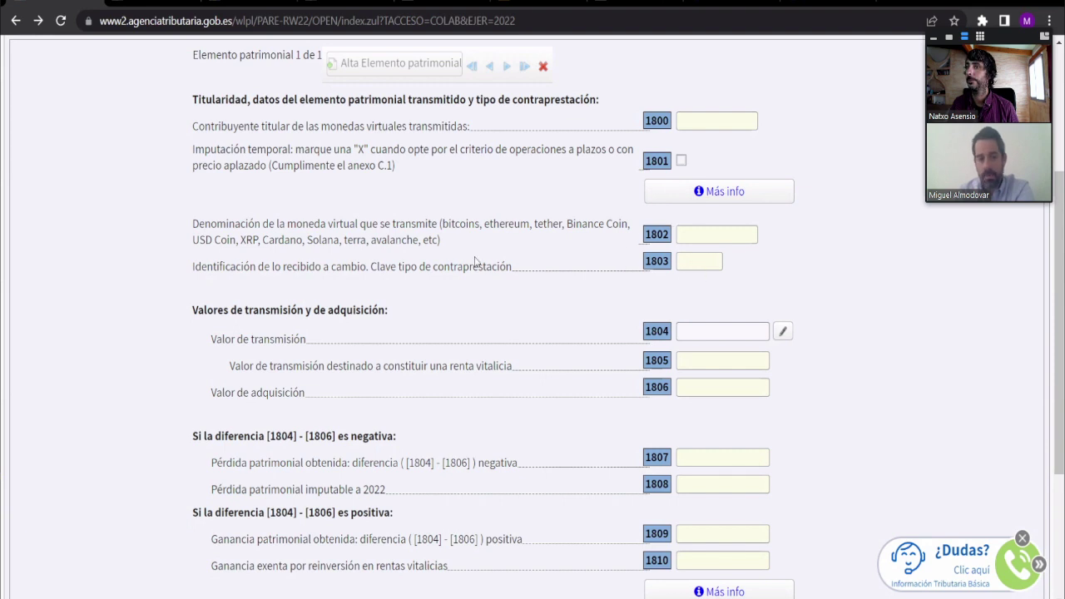
scroll(431, 246, down, 1)
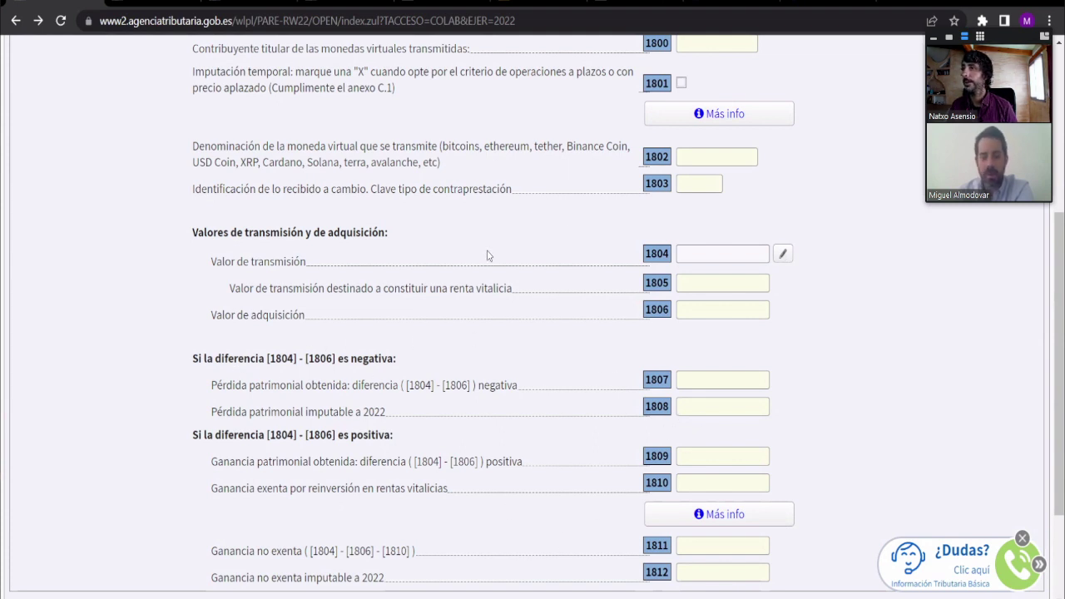
scroll(488, 254, up, 1)
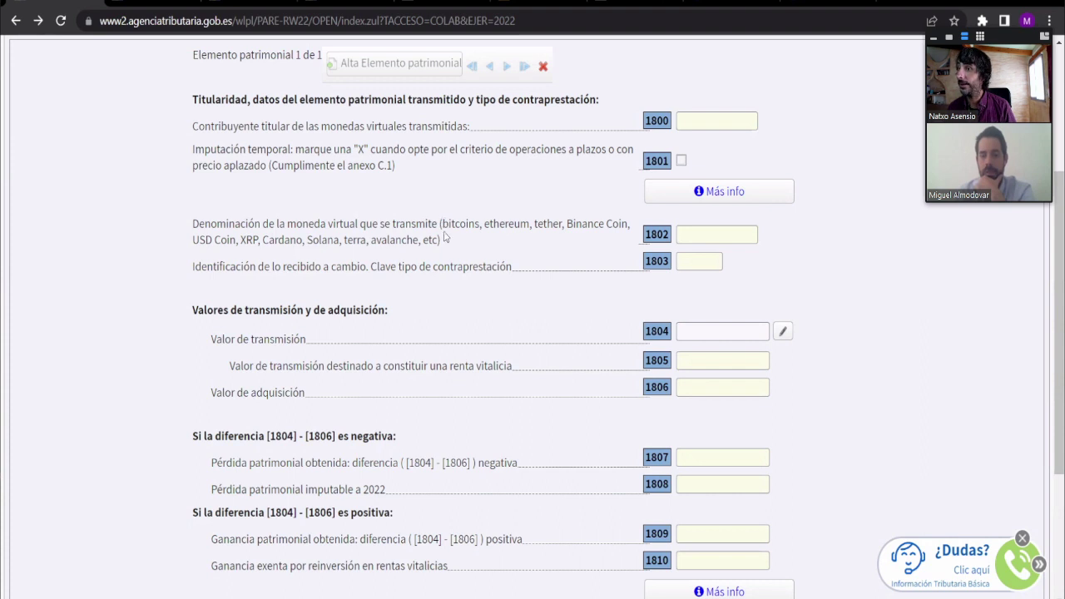
drag(440, 223, 441, 240)
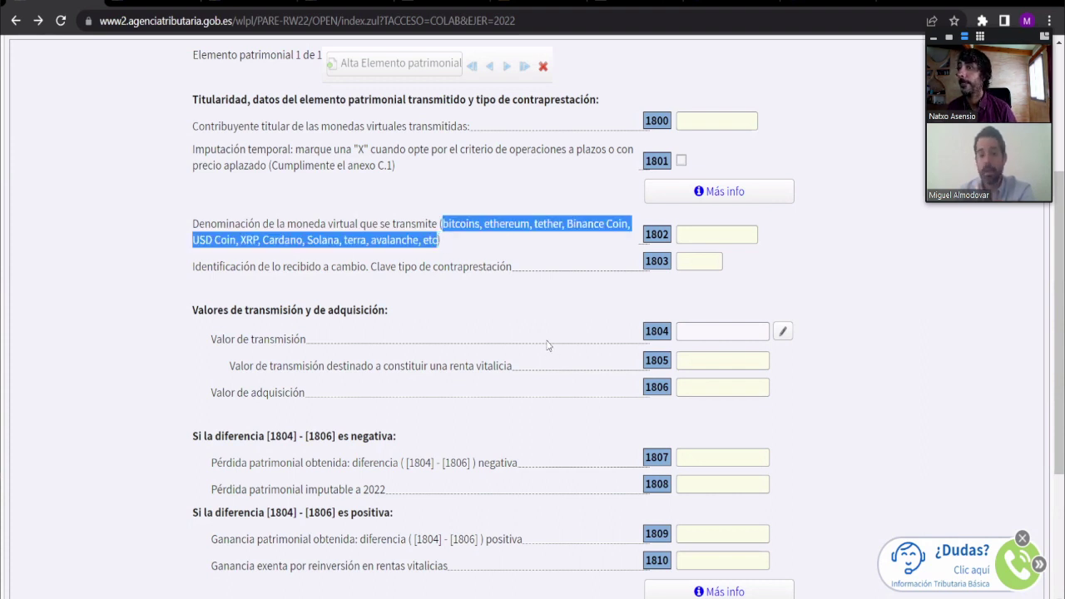
click(497, 288)
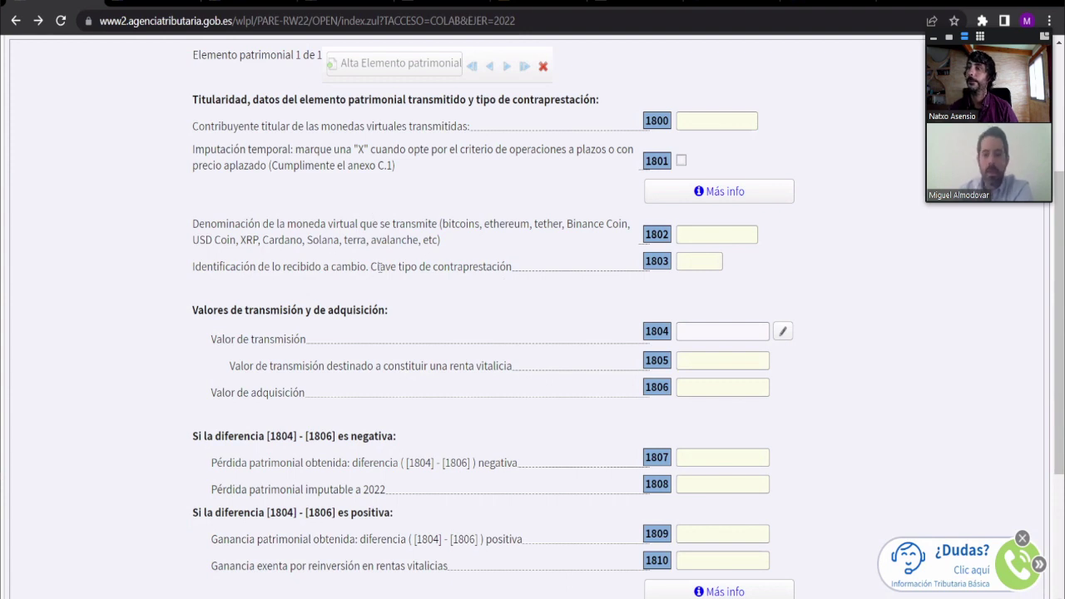
Open the transfer value details for box 1804 and enter BTC as the virtual currency's name
click(783, 331)
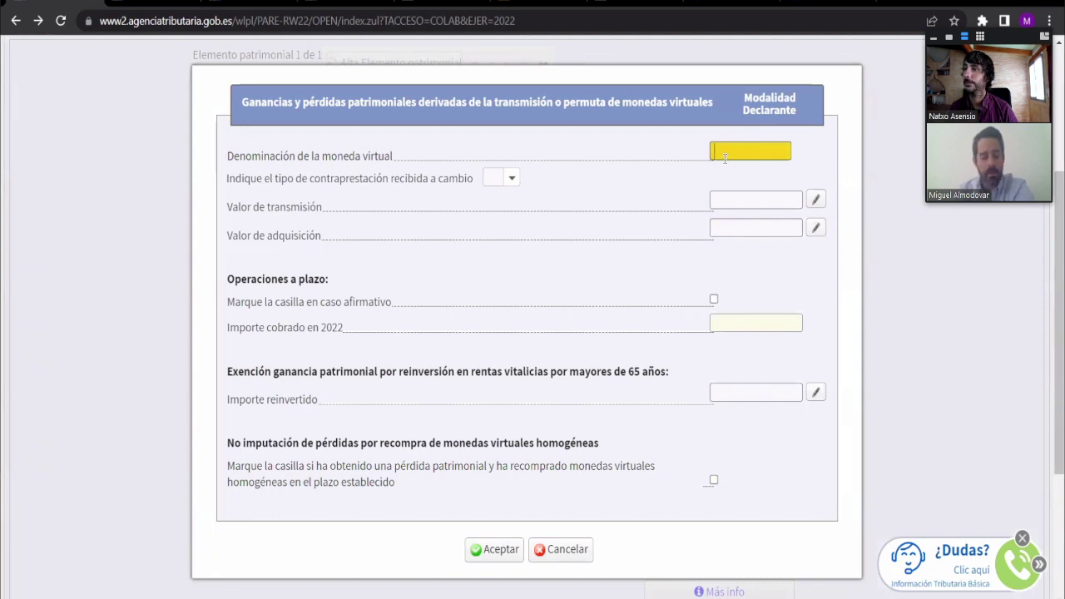
text(ASASA)
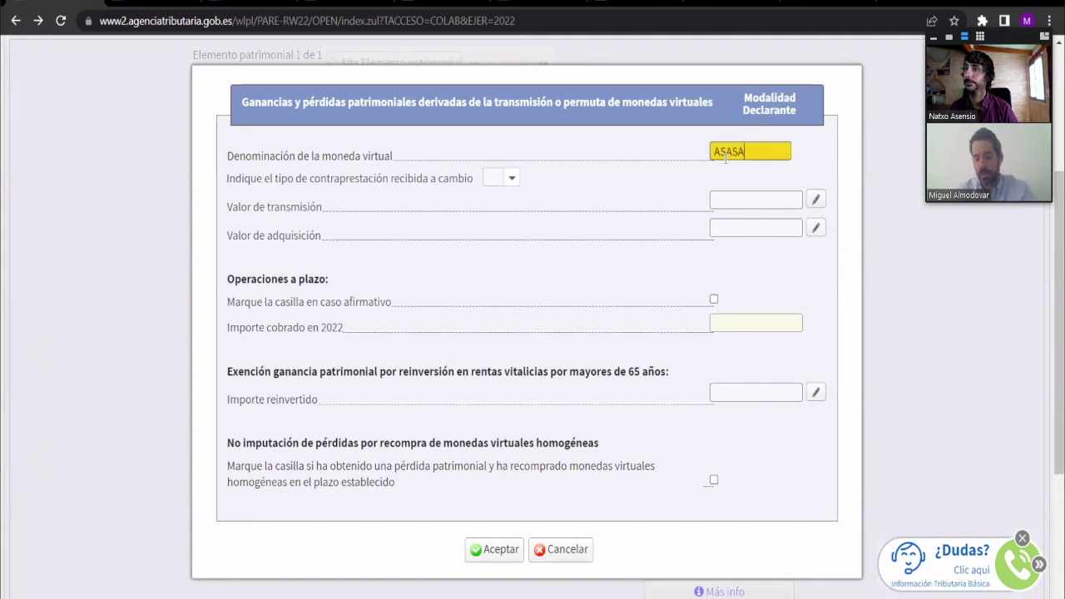
key(BackSpace)
key(BackSpace)
key(BackSpace)
key(BackSpace)
text(BP)
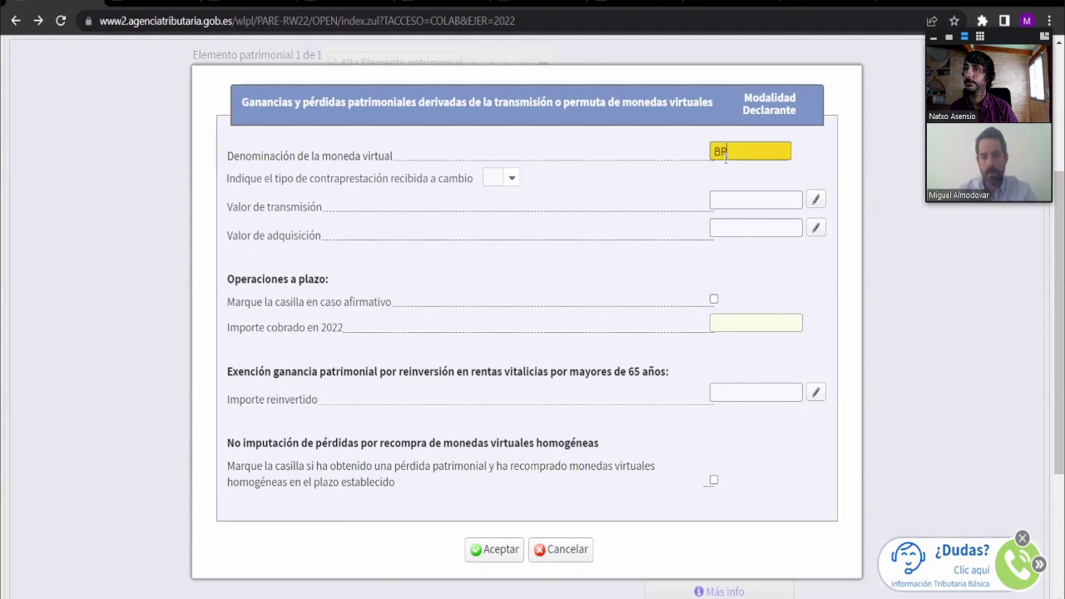
key(BackSpace)
text(TC)
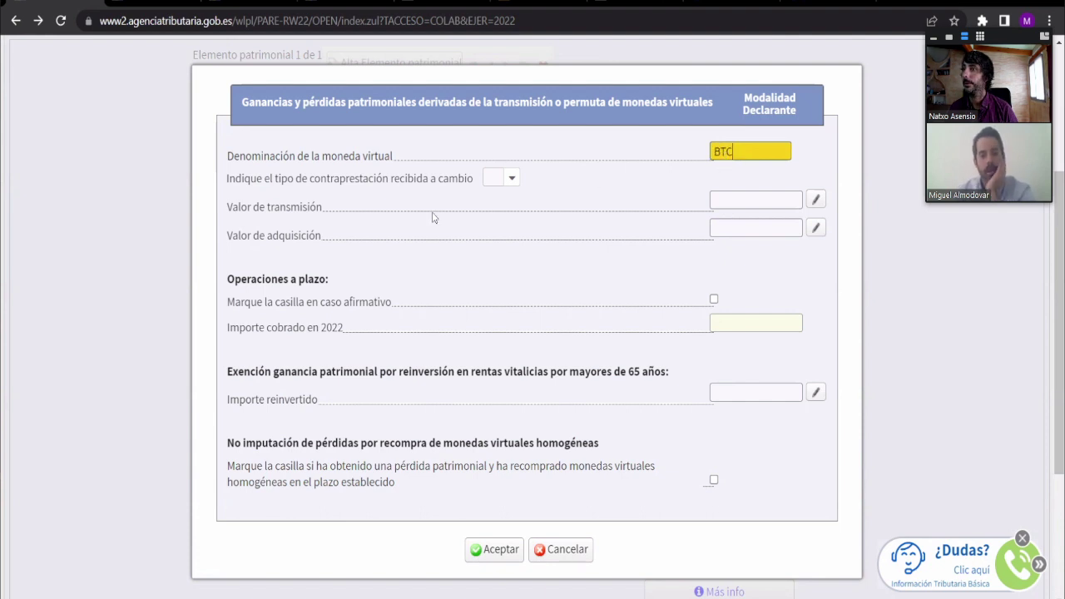
Set the type of consideration received in exchange to F, Moneda de curso legal
click(509, 177)
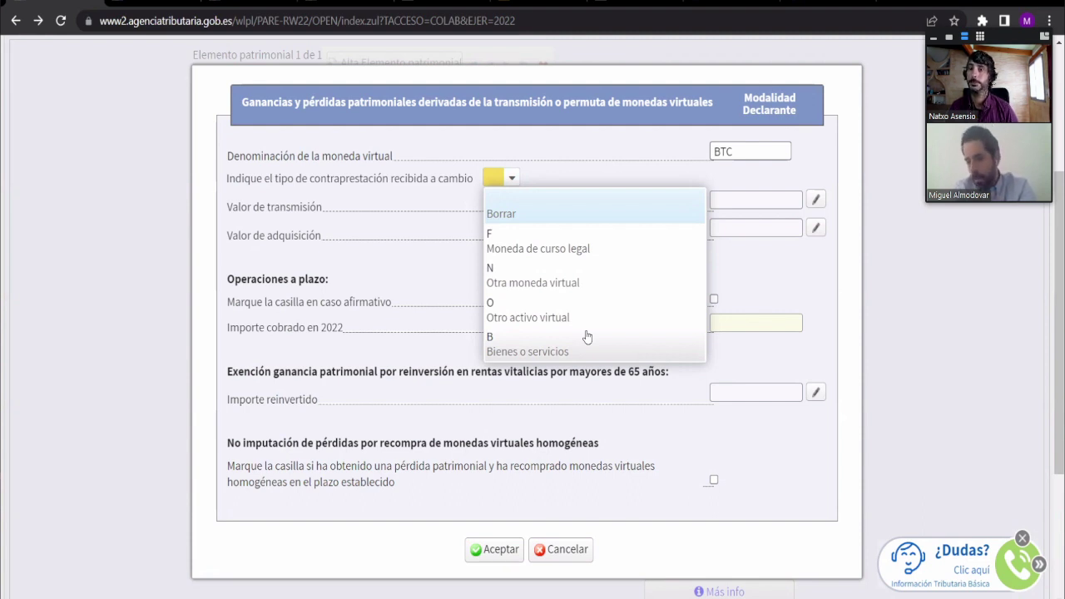
scroll(585, 324, down, 1)
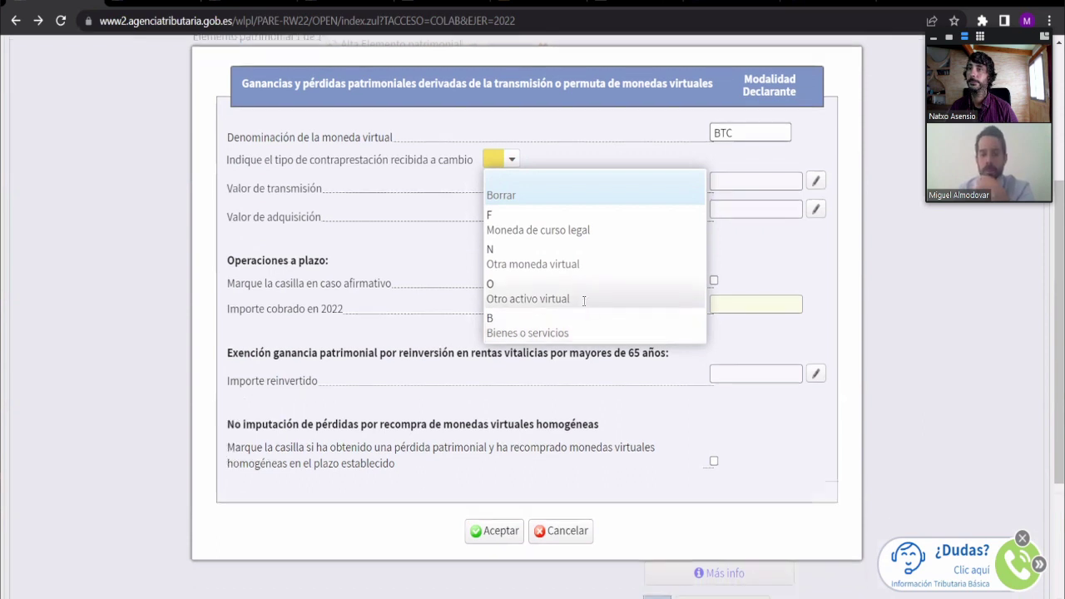
scroll(582, 257, up, 1)
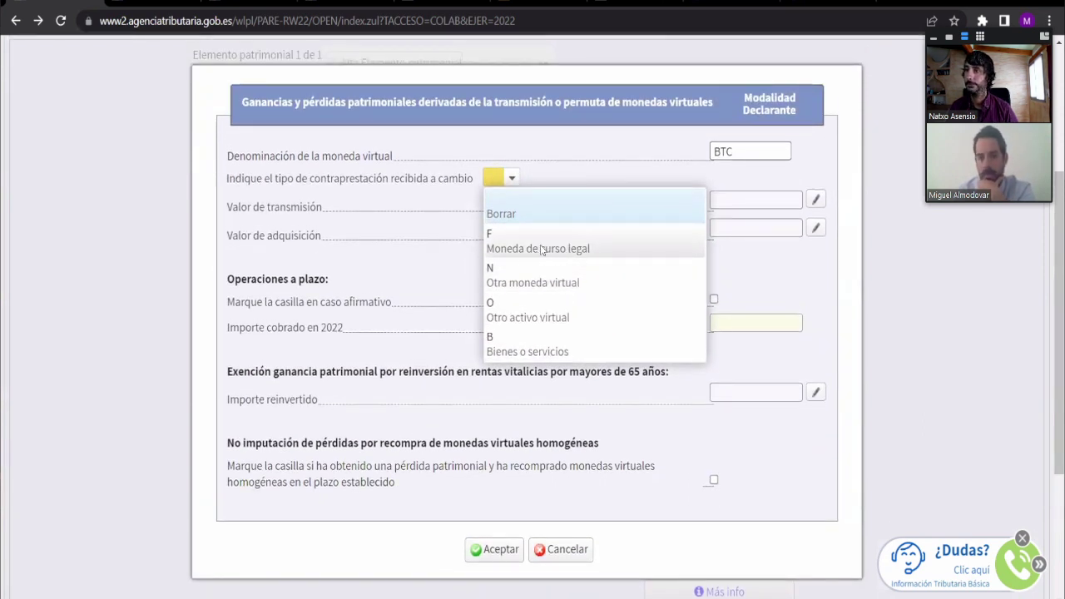
click(554, 248)
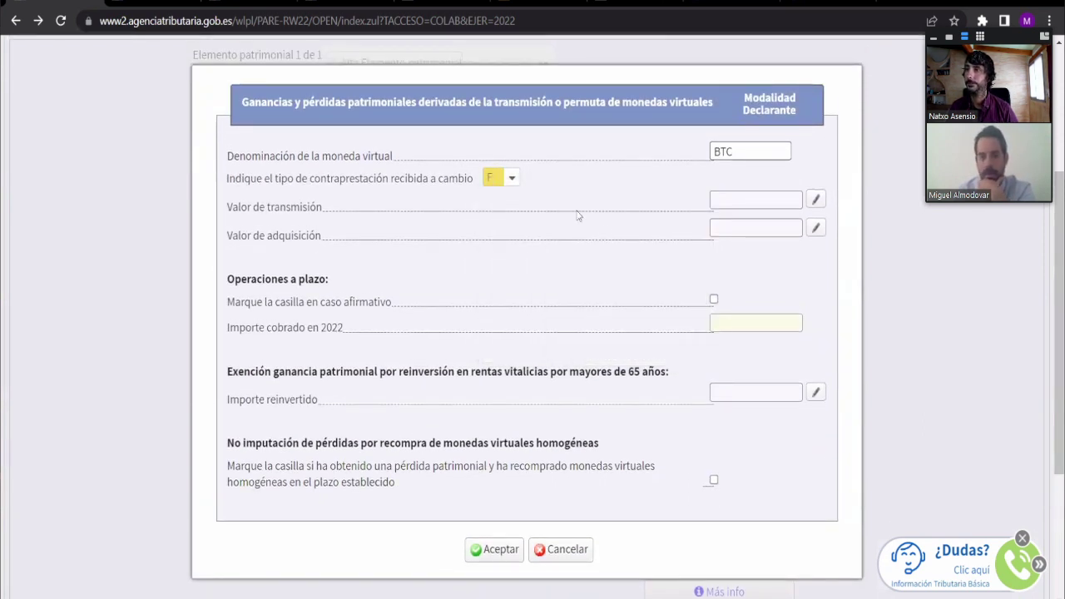
Enter a transfer amount of 10000 and transfer expenses of 150 for the Valor de transmisión
click(815, 200)
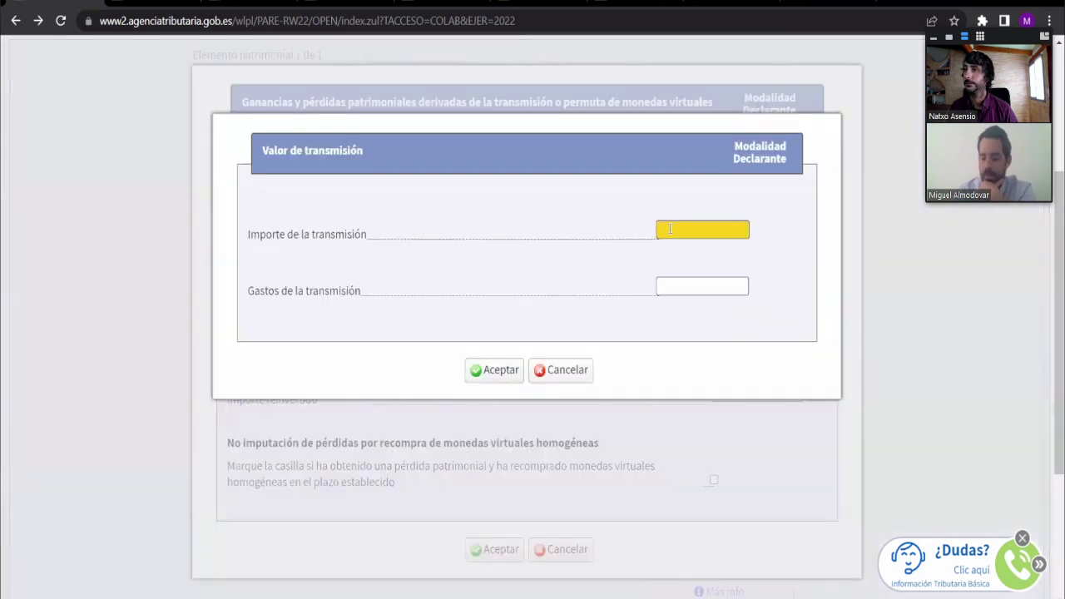
text(10000)
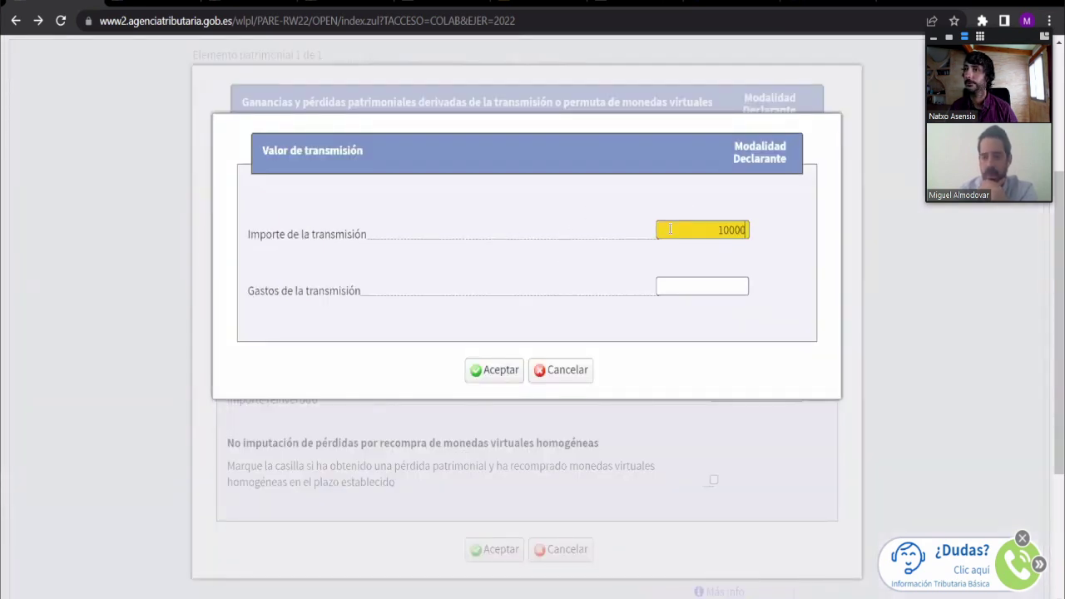
click(699, 286)
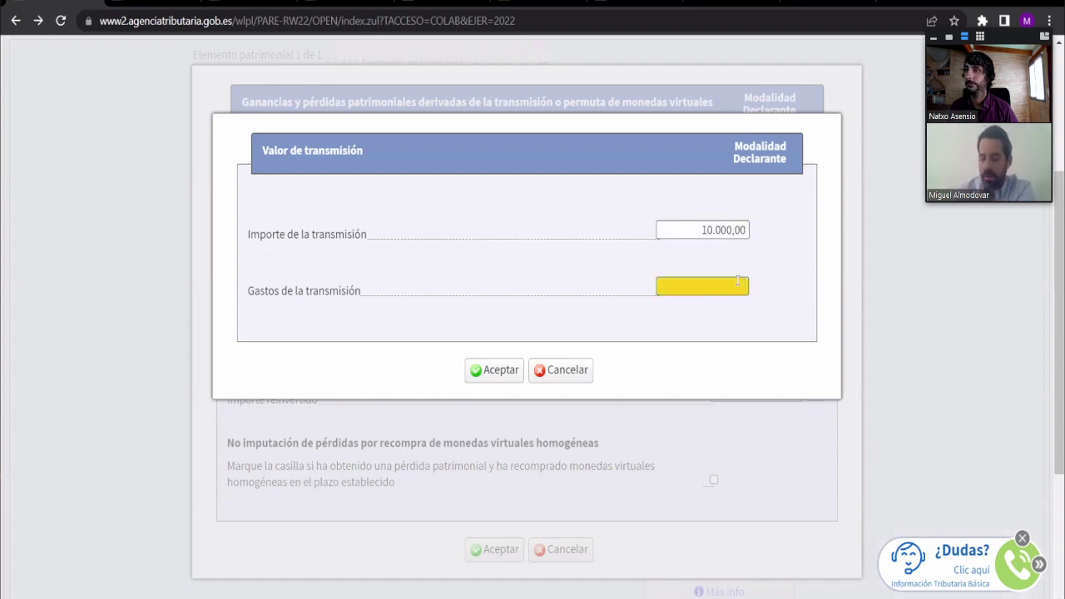
text(150)
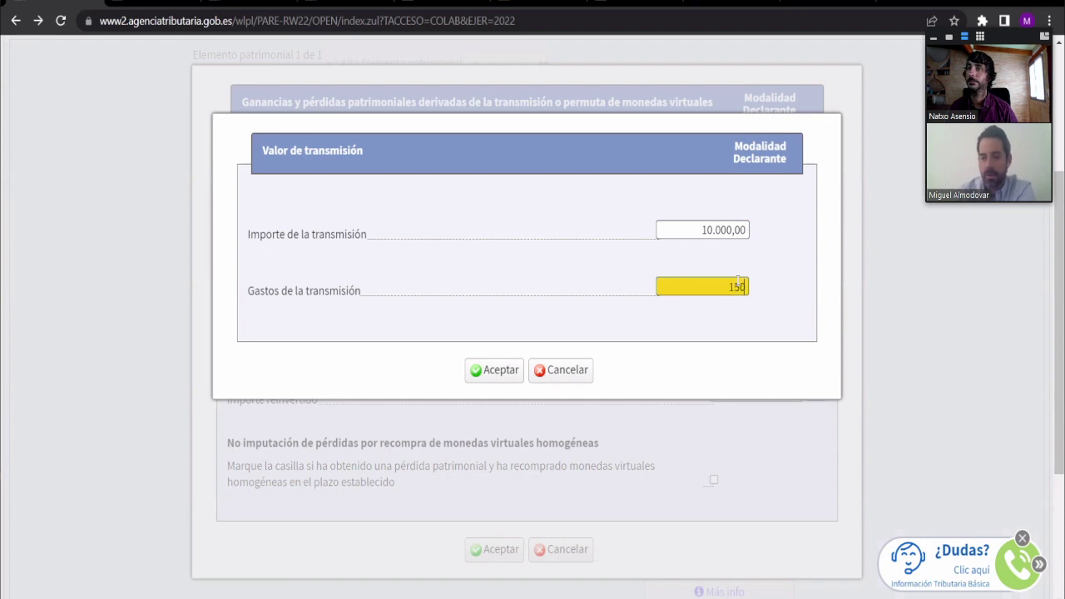
click(480, 376)
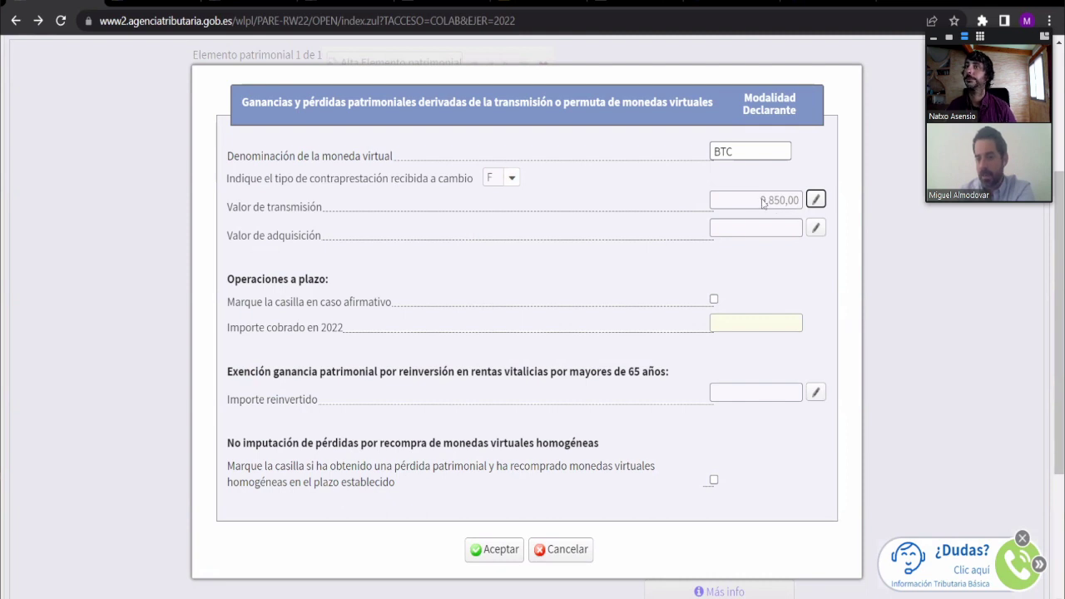
Enter an acquisition amount of 5000 and acquisition expenses of 150 for the Valor de adquisición
click(814, 230)
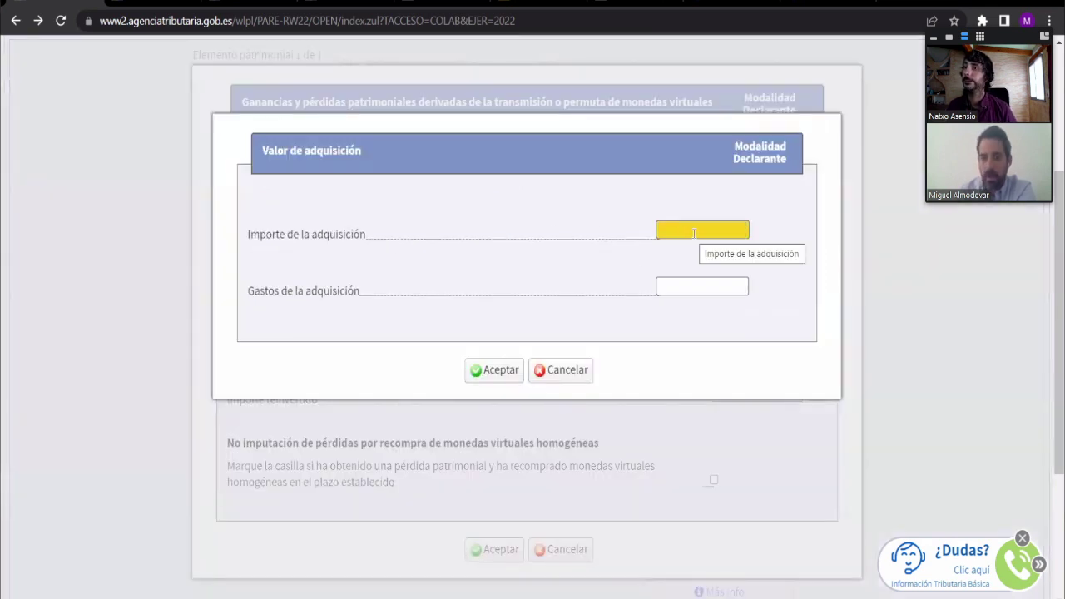
text(5000)
click(734, 285)
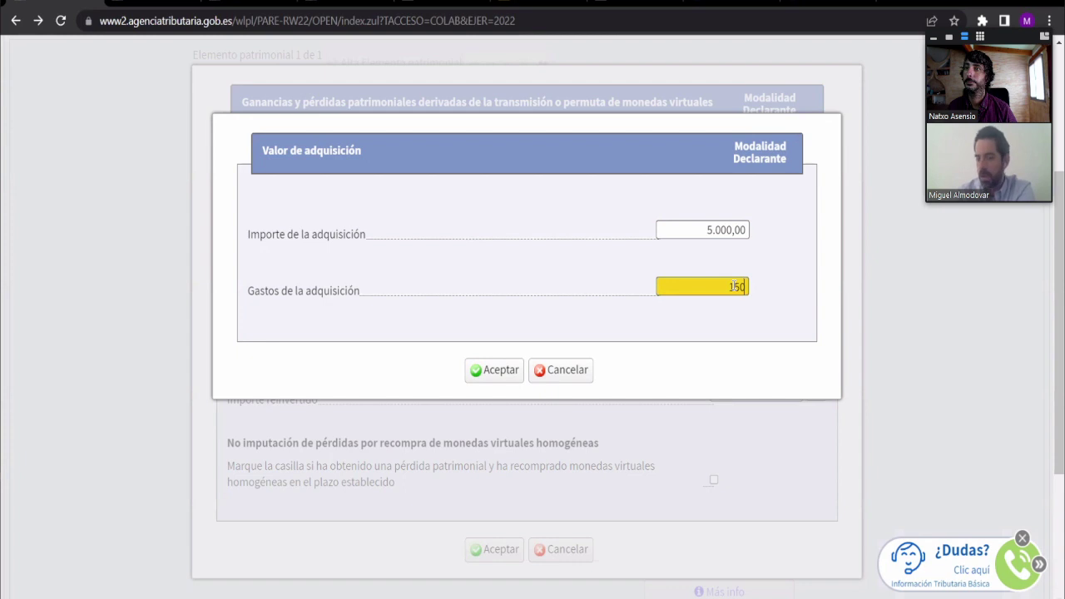
click(507, 370)
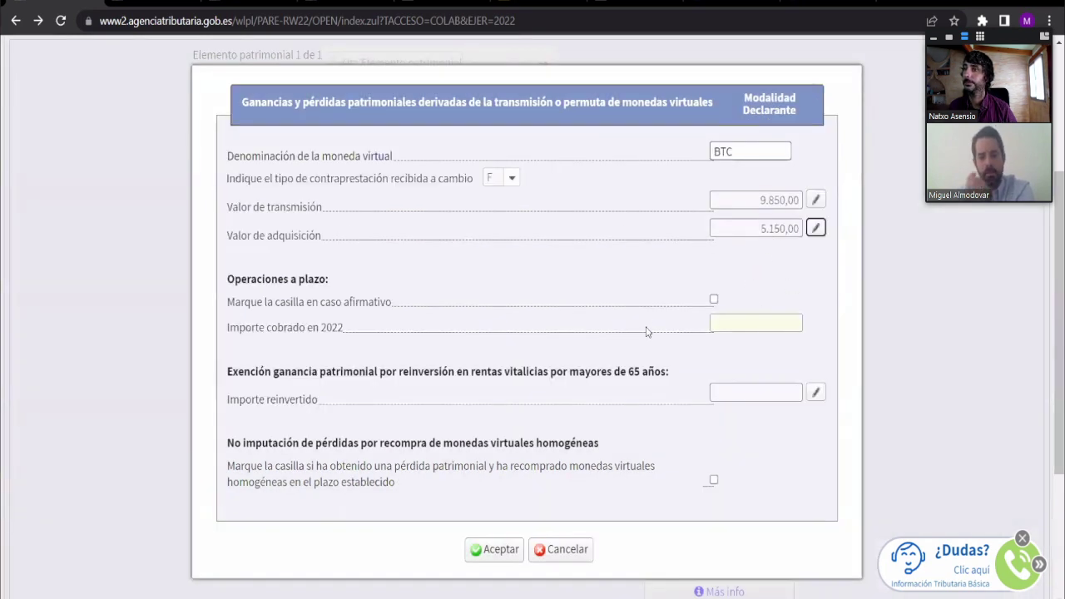
Review the over-65 life annuity reinvestment exemption and the section on losses from repurchasing homogeneous virtual currencies
drag(406, 486, 232, 460)
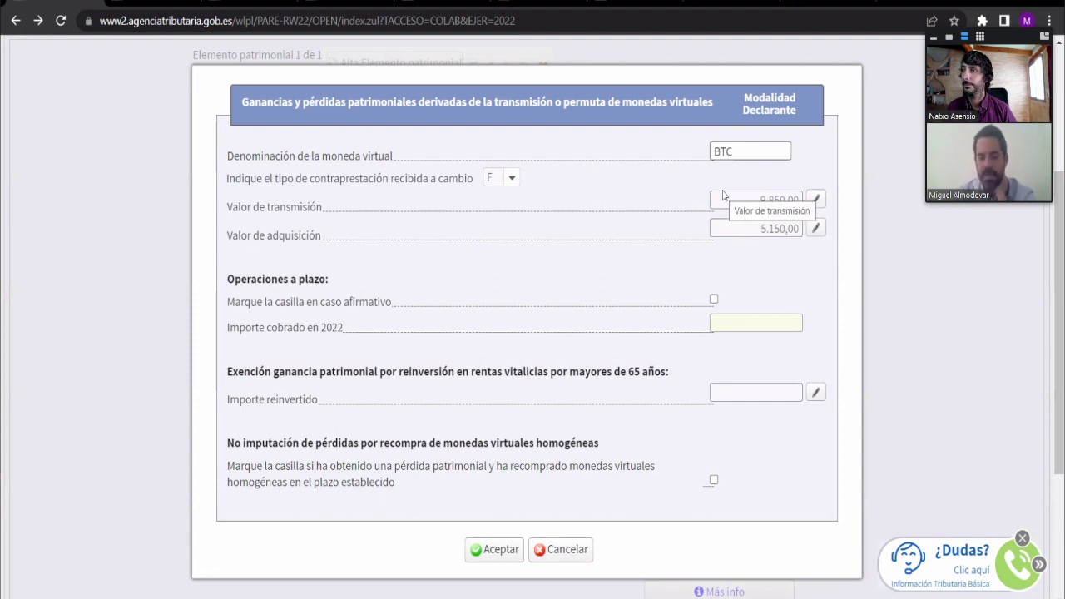
drag(398, 485, 408, 422)
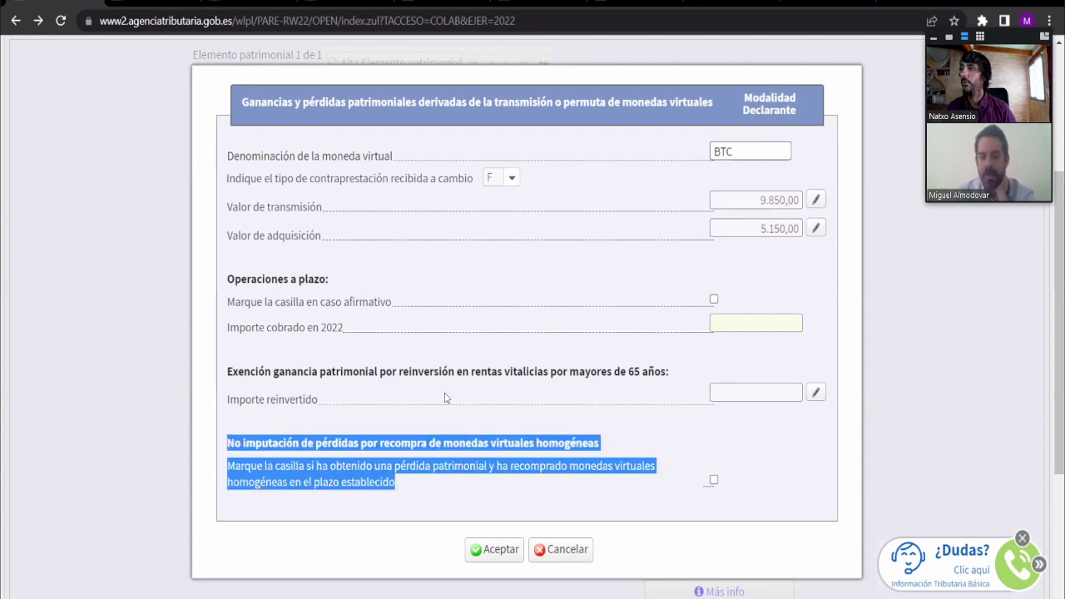
click(633, 306)
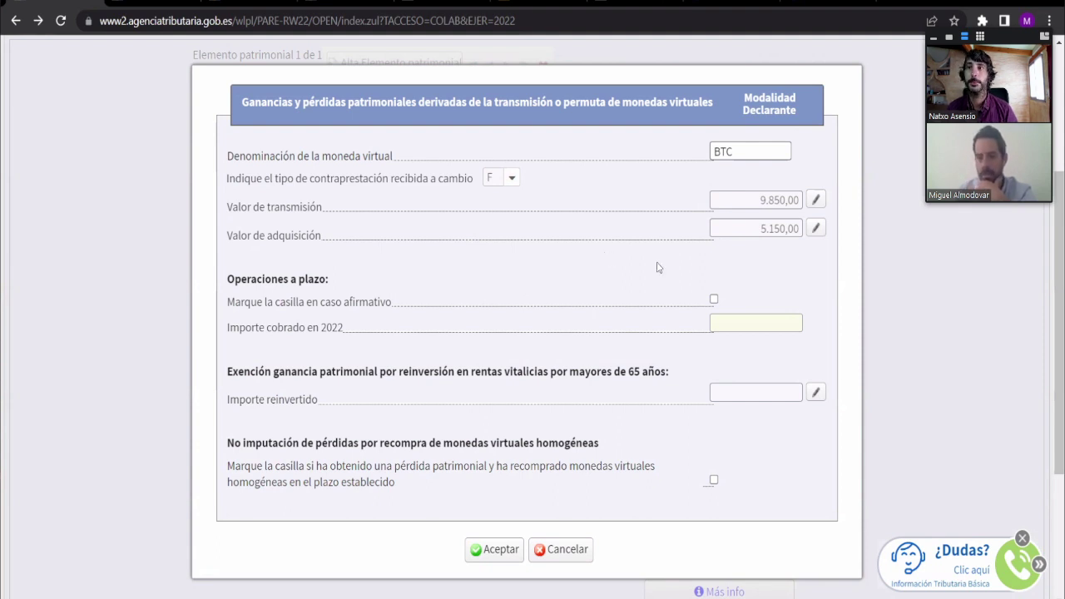
drag(226, 376, 668, 368)
click(672, 373)
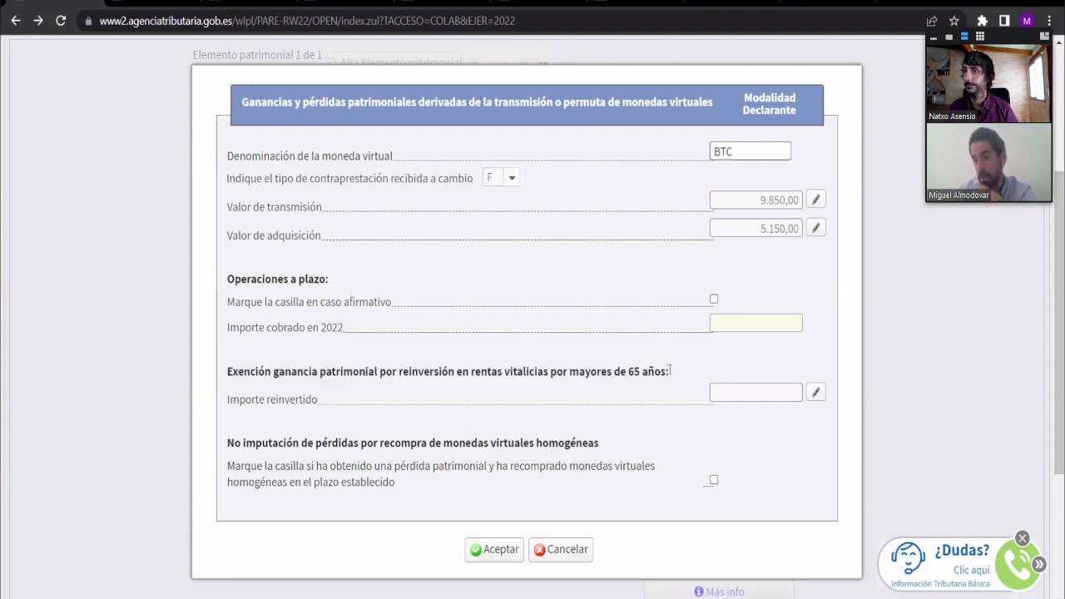
triple_click(670, 374)
click(666, 373)
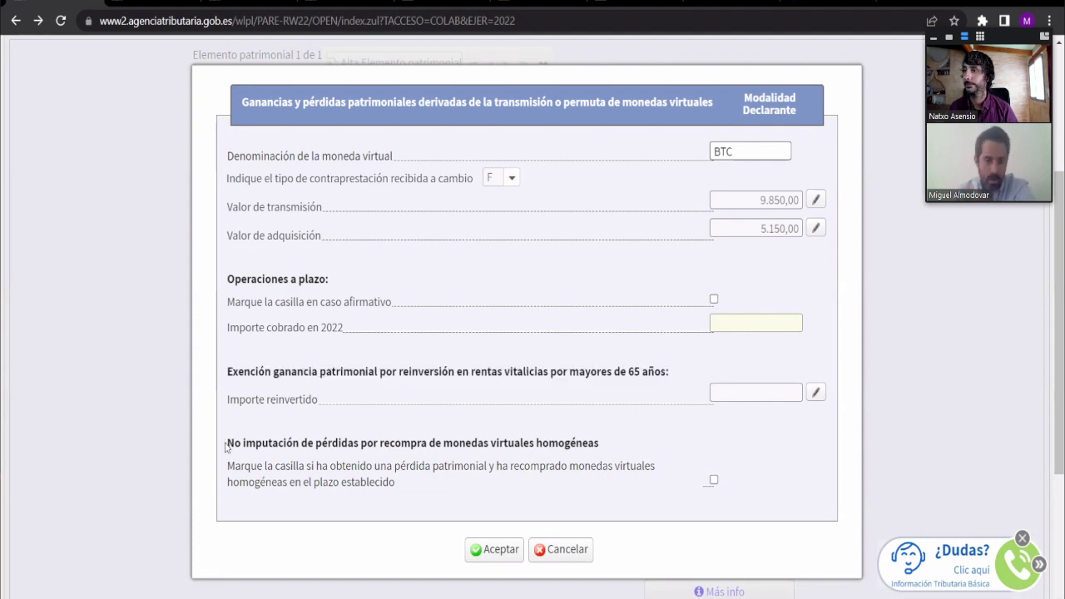
mouse_move(228, 440)
mouse_down()
mouse_move(599, 443)
mouse_move(358, 471)
mouse_move(228, 440)
mouse_up()
click(502, 407)
click(446, 413)
Accept the BTC transfer details and check the calculated gain boxes in the declaration
click(497, 549)
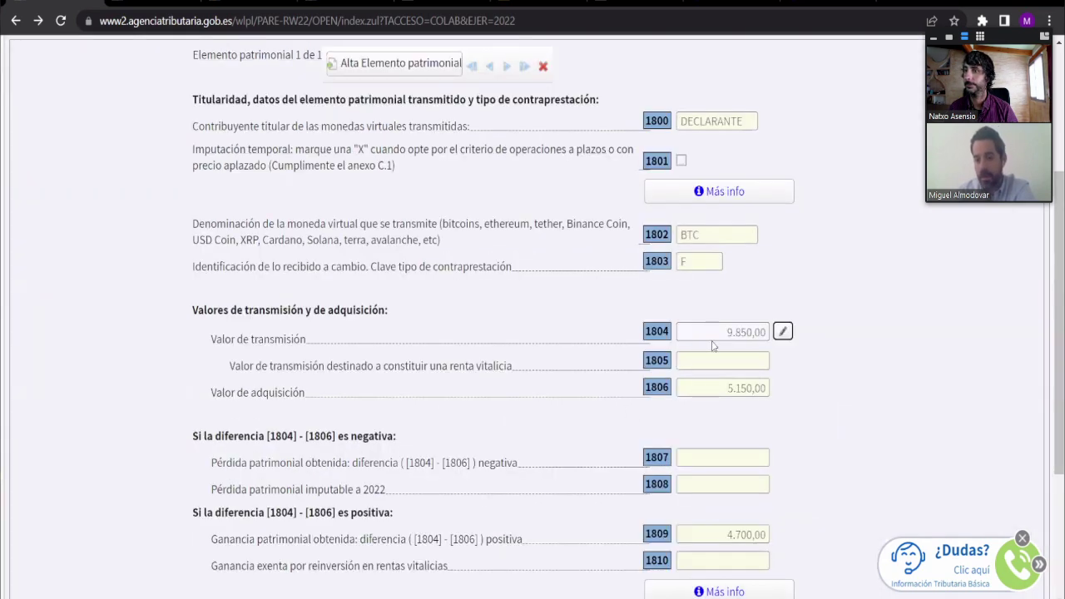
scroll(713, 345, down, 1)
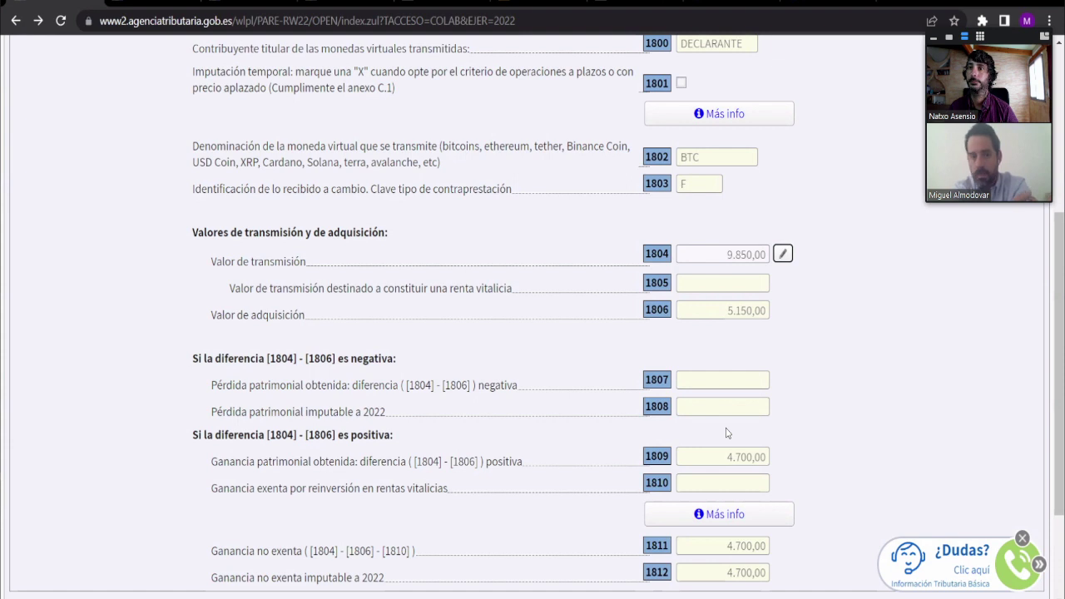
Reopen the BTC transfer details and review the consideration types and the homogeneous currency repurchase loss option
click(782, 253)
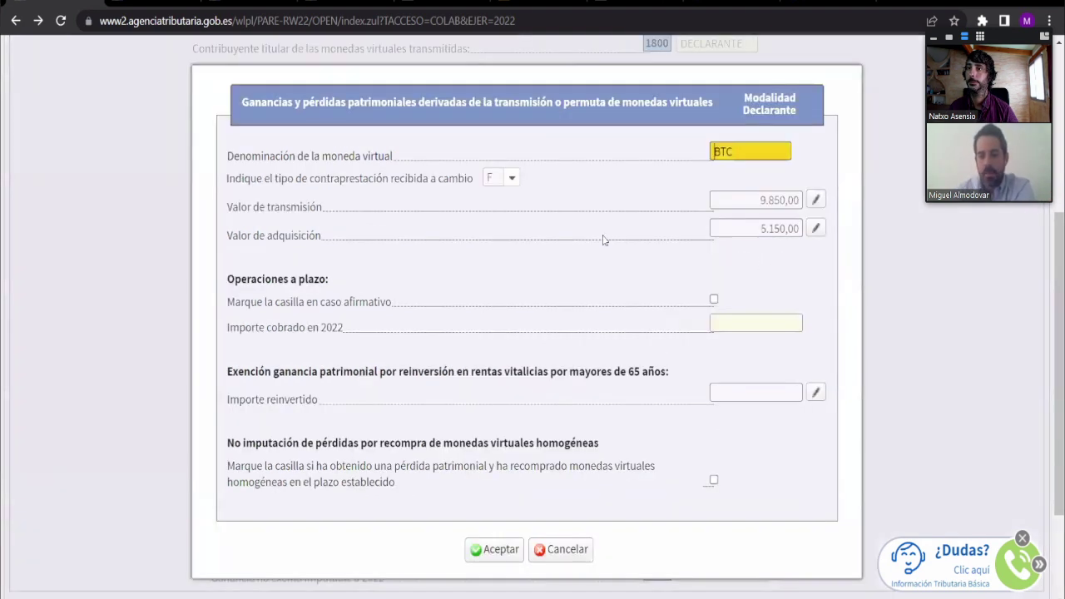
click(507, 180)
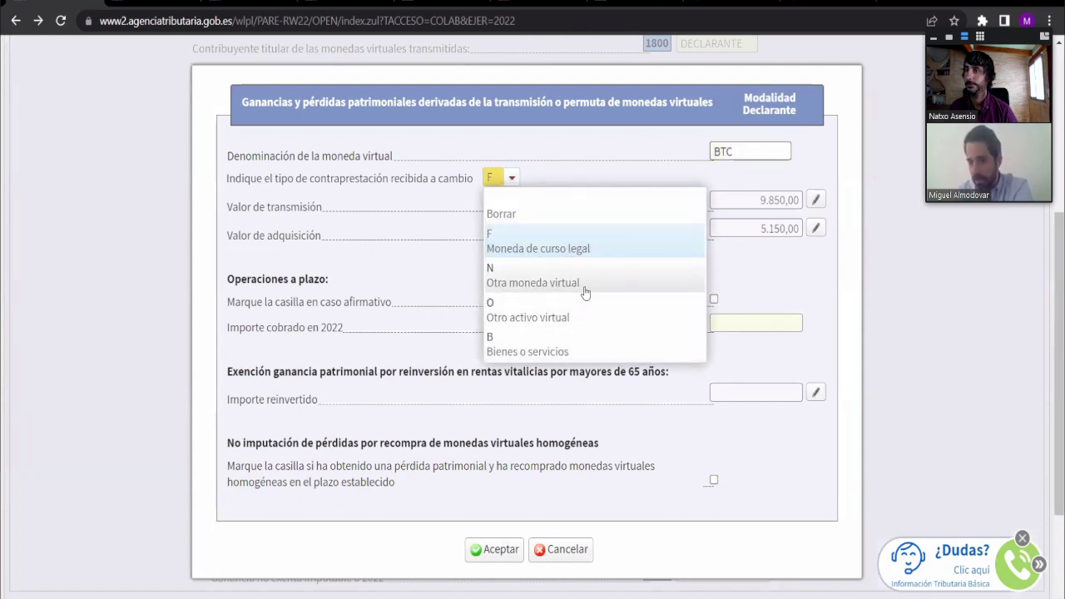
click(595, 450)
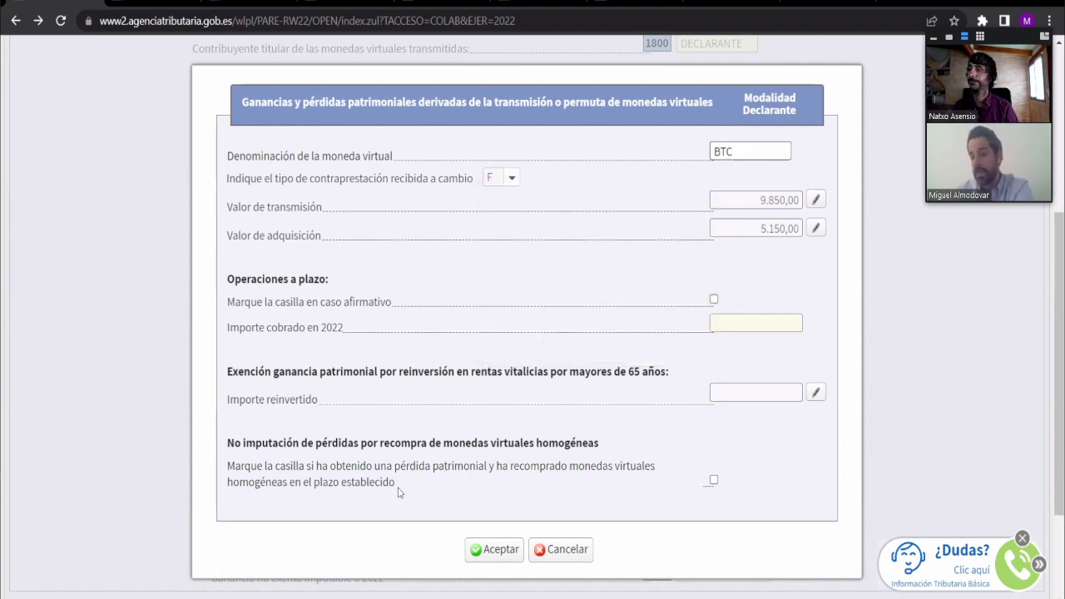
drag(398, 491, 229, 447)
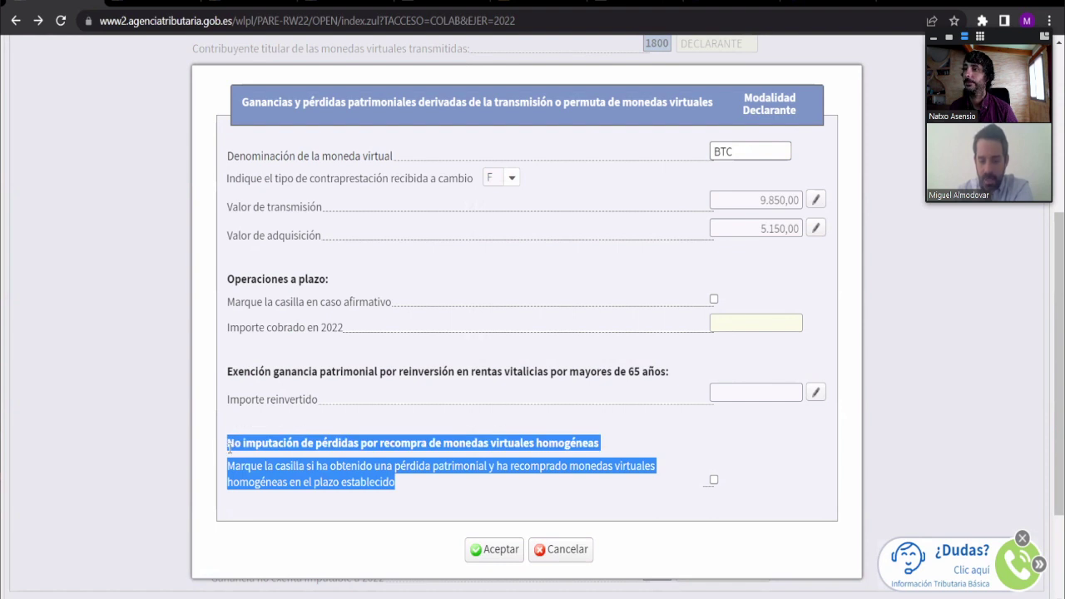
click(281, 452)
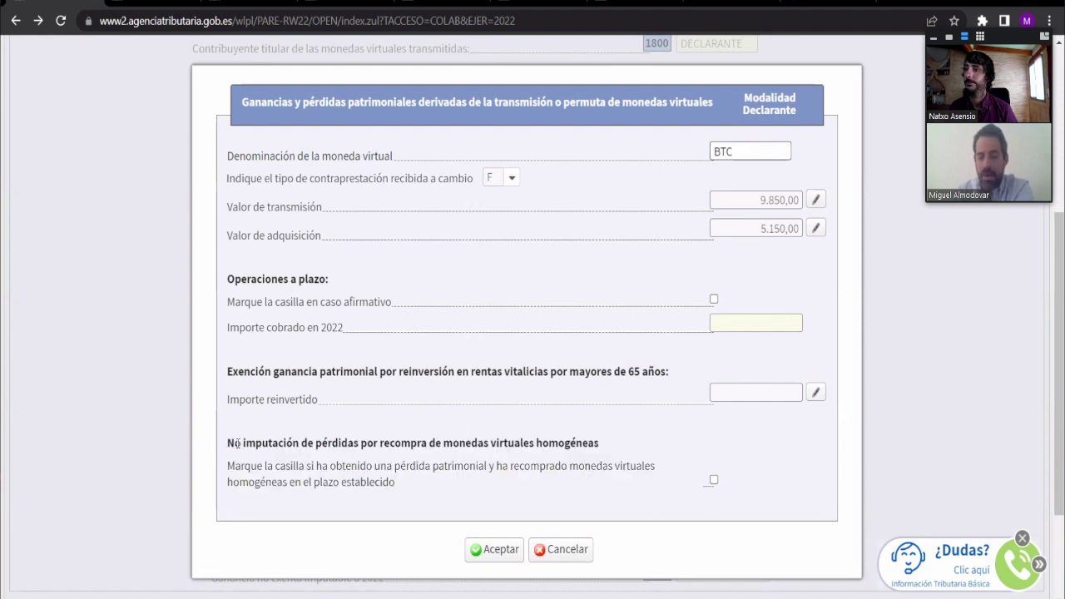
Mark the box for non-imputation of losses from repurchasing homogeneous virtual currencies and try to accept the BTC transfer details
drag(229, 443, 607, 458)
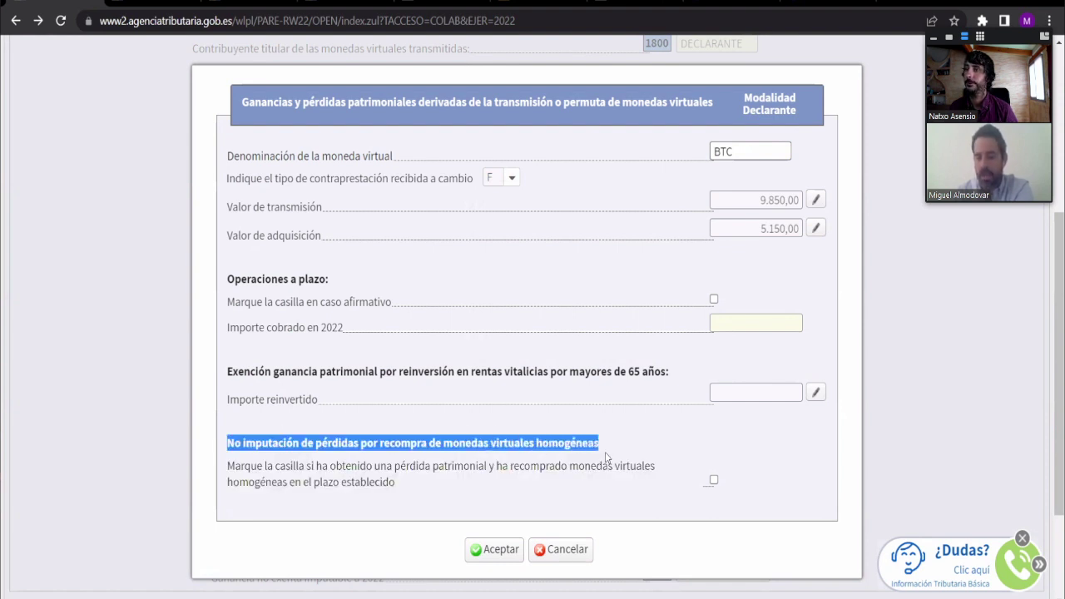
click(607, 456)
drag(396, 485, 227, 466)
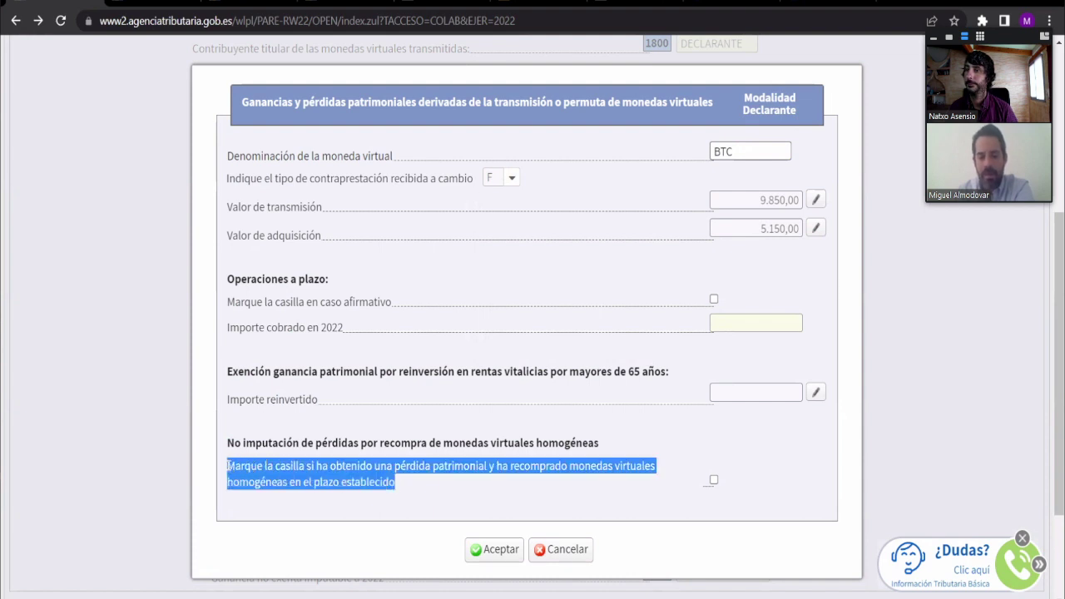
click(298, 479)
drag(291, 481, 400, 482)
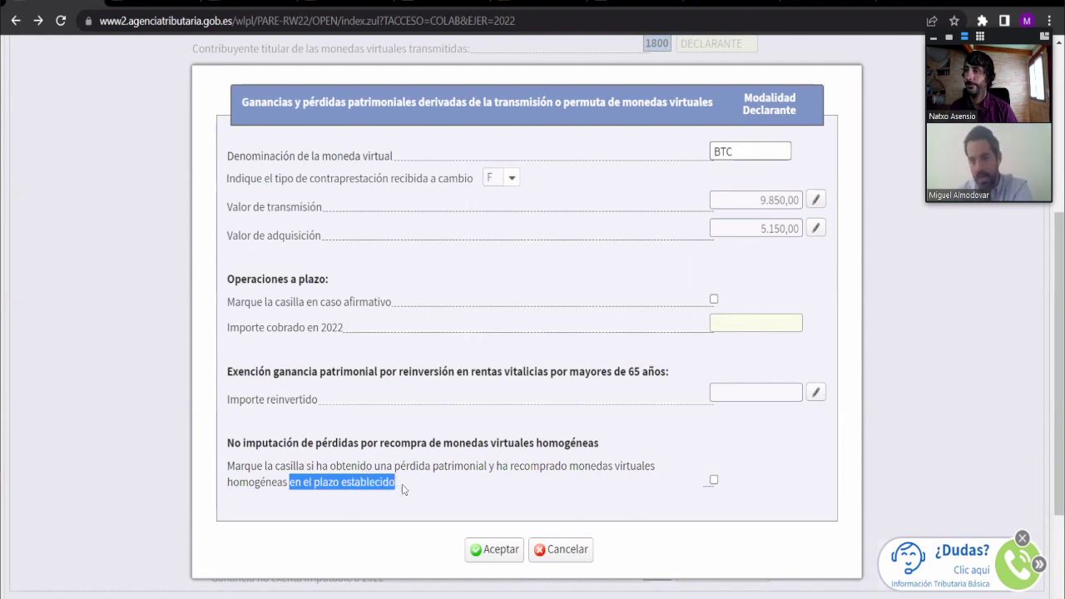
click(713, 479)
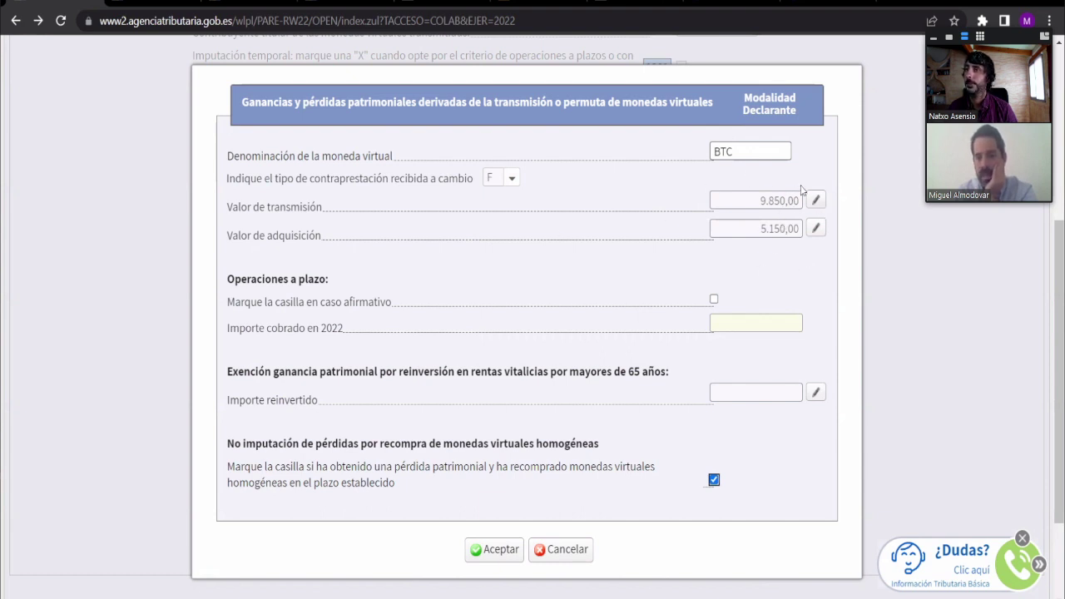
click(499, 553)
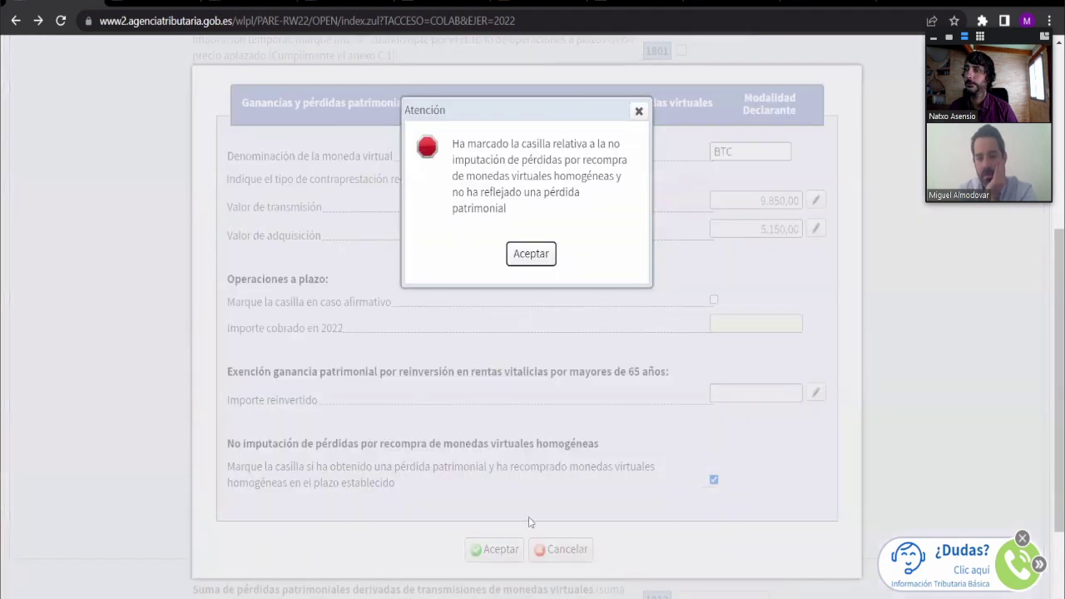
click(531, 254)
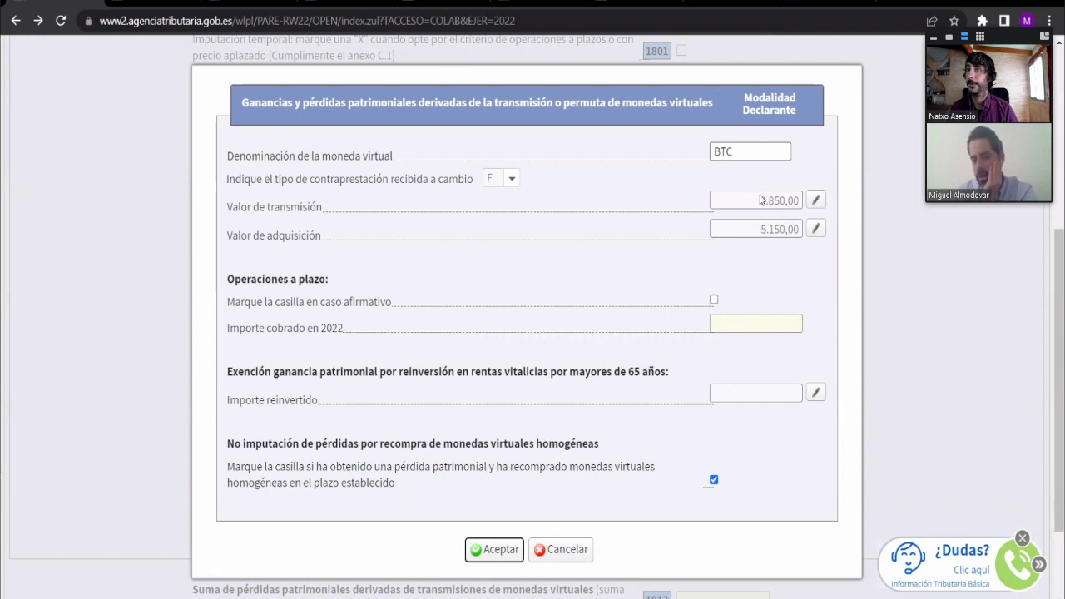
Set the Importe de la transmisión of the BTC sale to 5000 and accept the Valor de transmisión
click(814, 201)
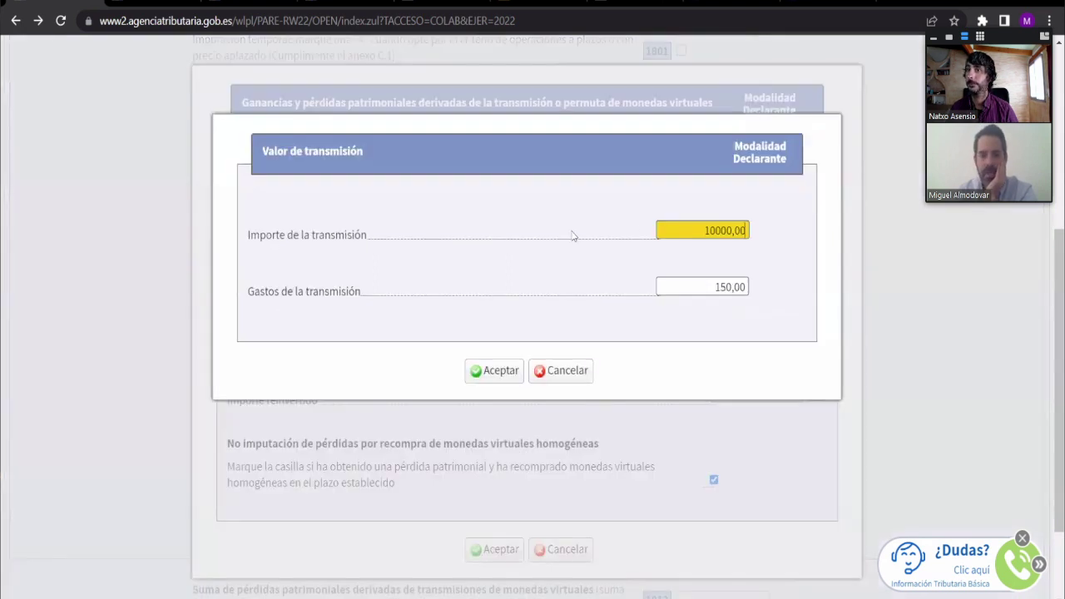
double_click(755, 230)
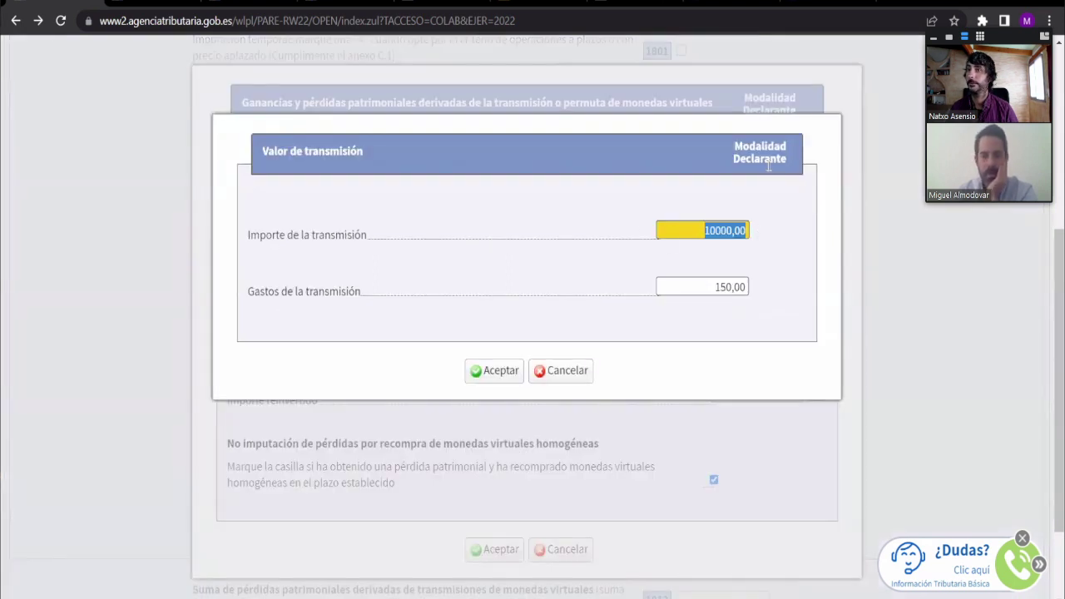
text(50,00)
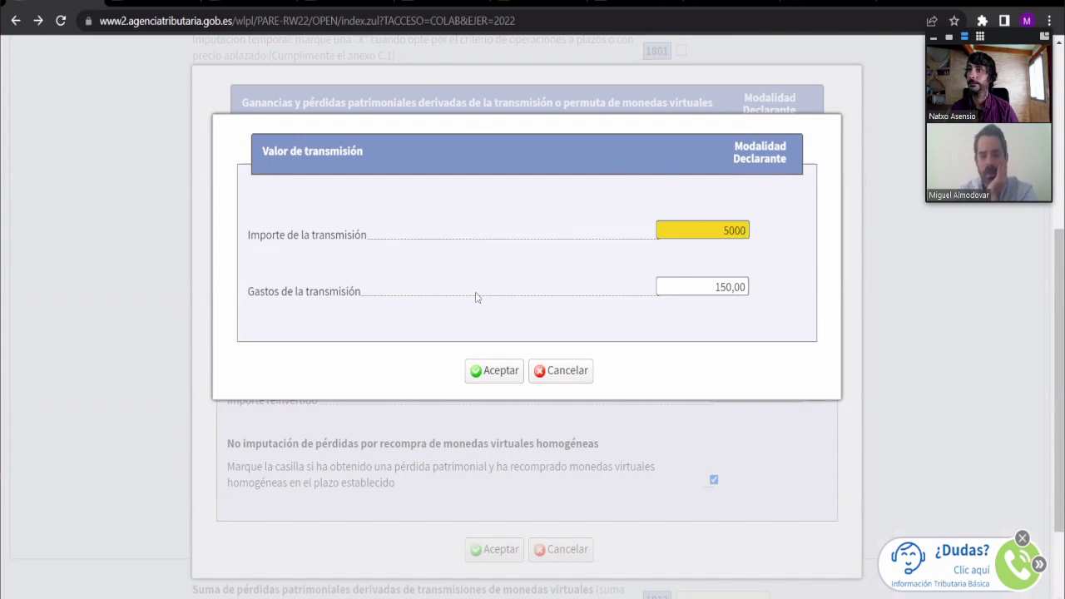
click(484, 371)
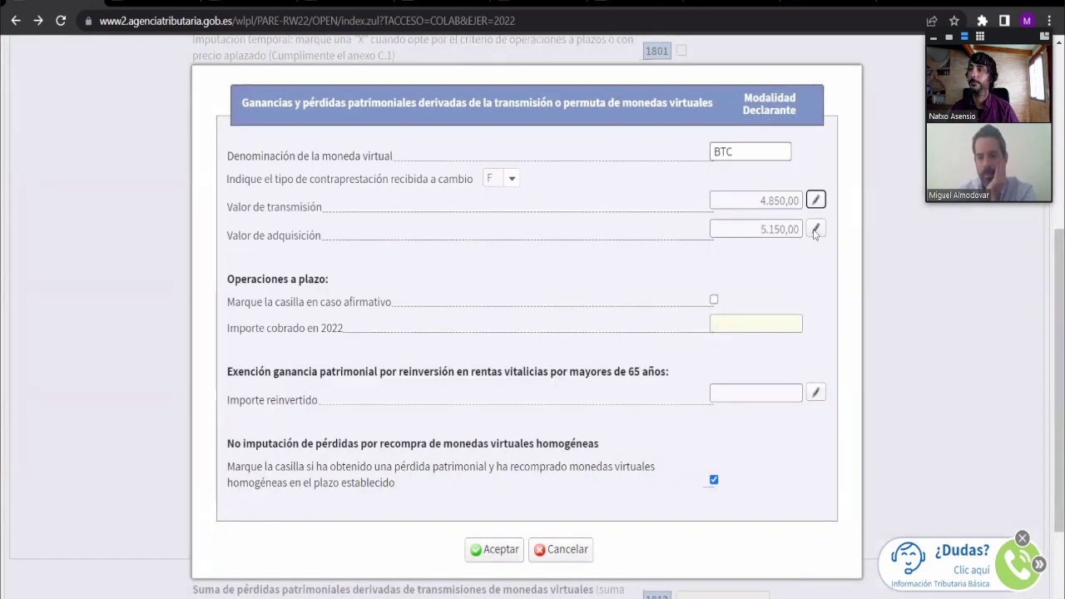
Set the Importe de la adquisición to 10000 and accept both the Valor de adquisición and the BTC transfer details
click(816, 228)
drag(705, 232, 758, 235)
text(10000)
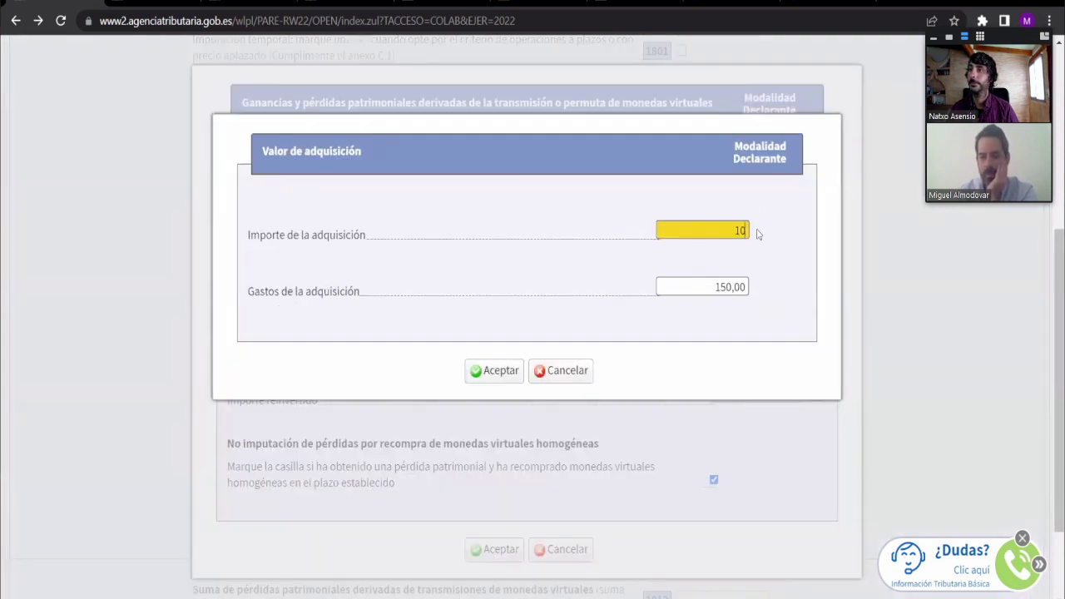
click(510, 367)
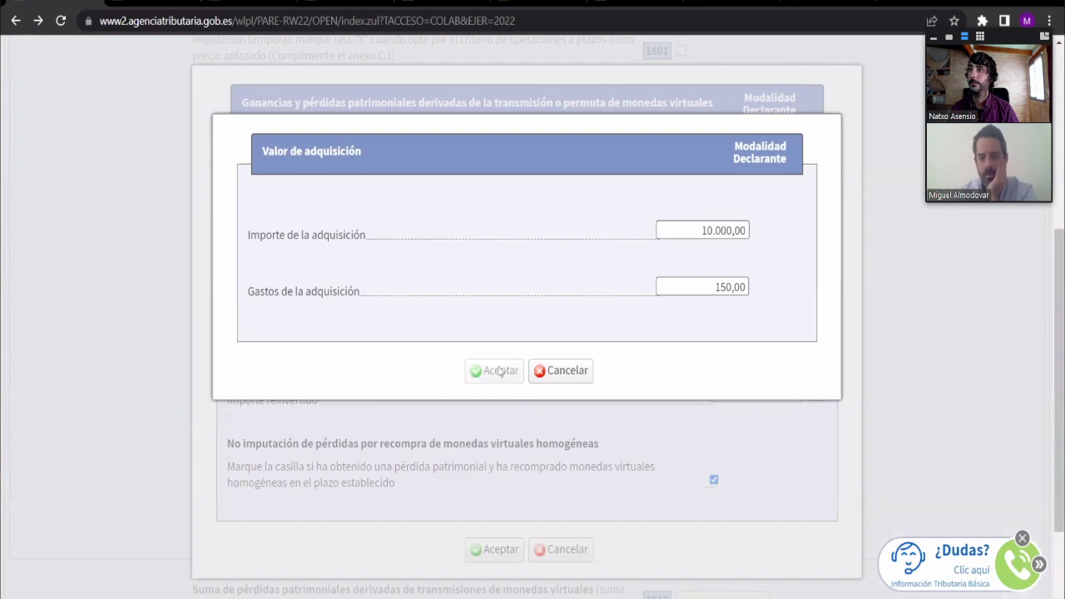
click(501, 549)
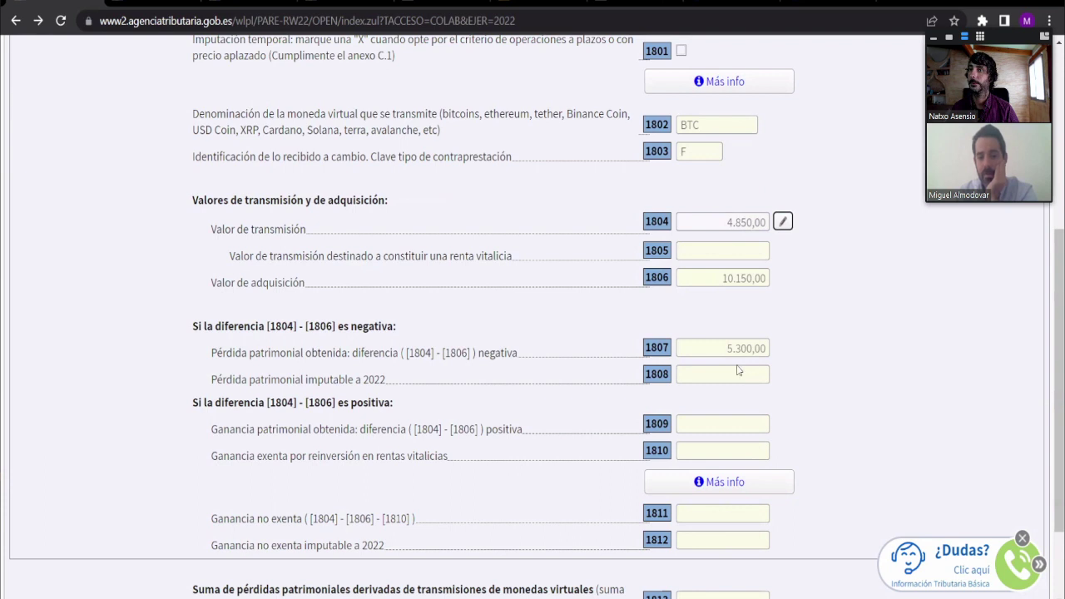
Check the loss in box 1807, then reopen the BTC transfer details and review the homogeneous currency repurchase condition
drag(727, 349, 763, 348)
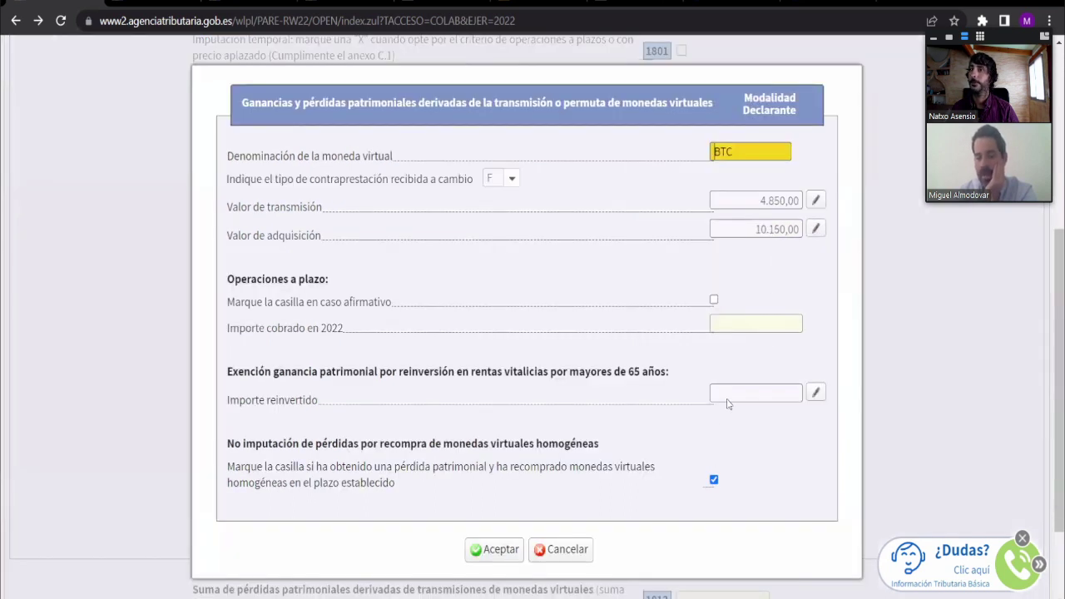
click(783, 222)
click(713, 479)
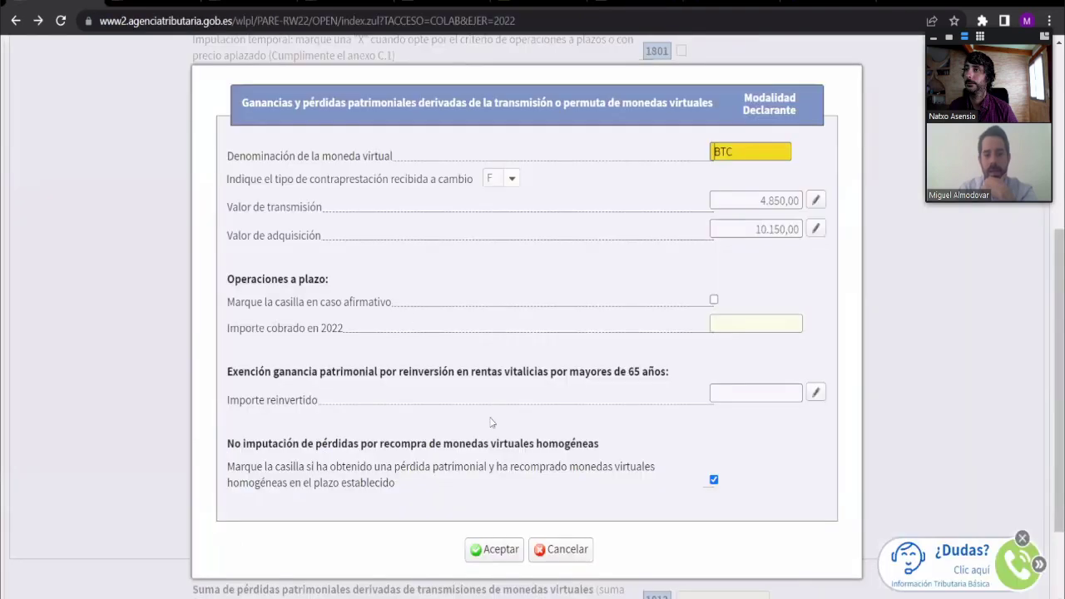
drag(376, 467, 419, 488)
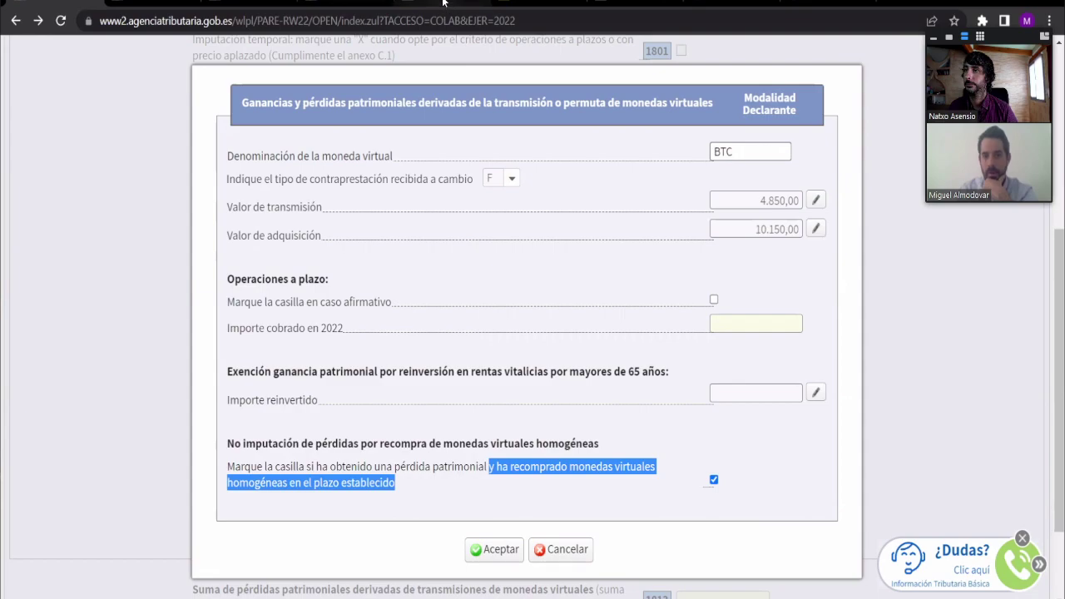
Switch to the BOE page of the income tax law and find Artículo 33 in Sección 4.ª on Ganancias y pérdidas patrimoniales
key(ctrl+Tab)
scroll(485, 283, up, 3)
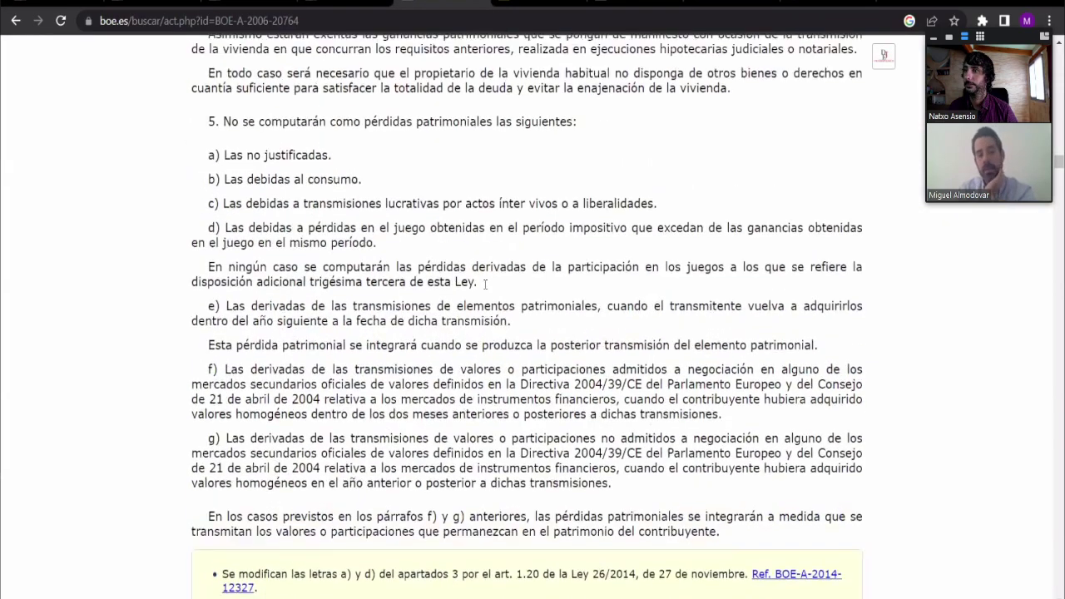
scroll(485, 284, up, 8)
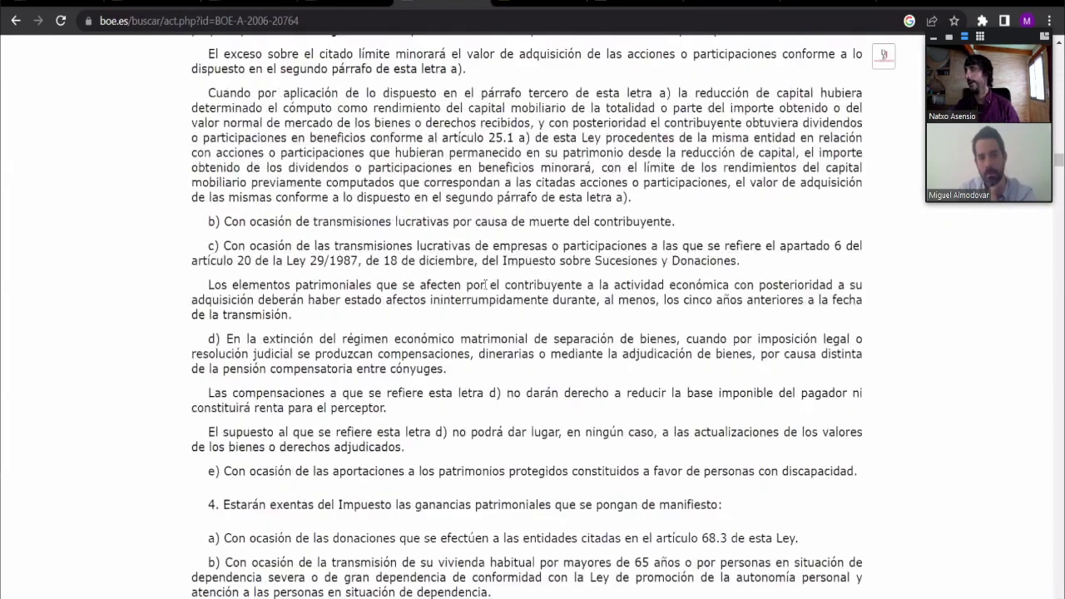
scroll(485, 284, up, 5)
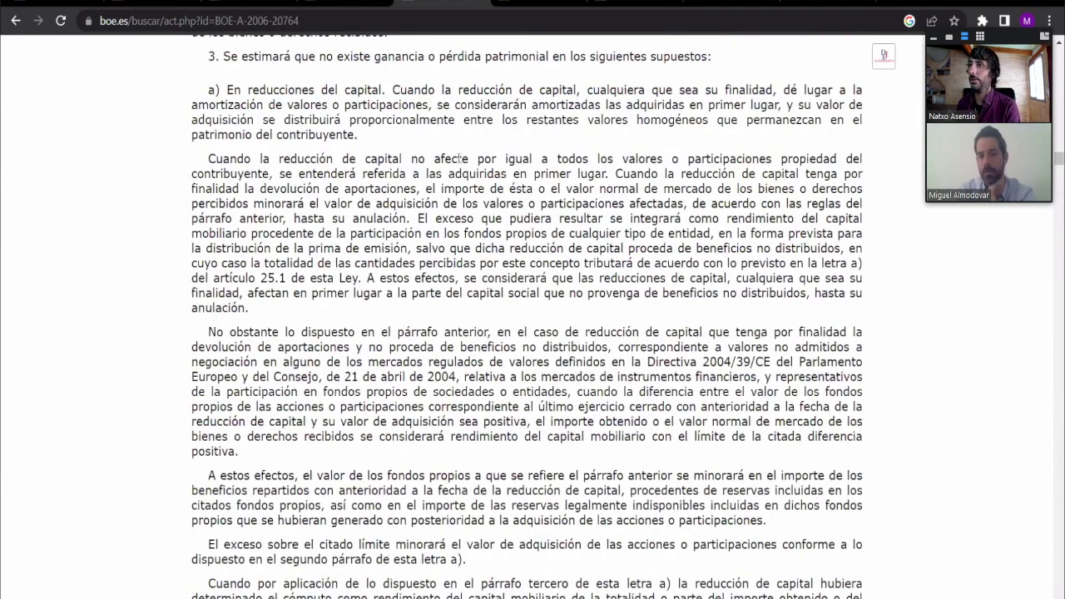
scroll(476, 178, up, 5)
drag(379, 160, 687, 164)
click(589, 255)
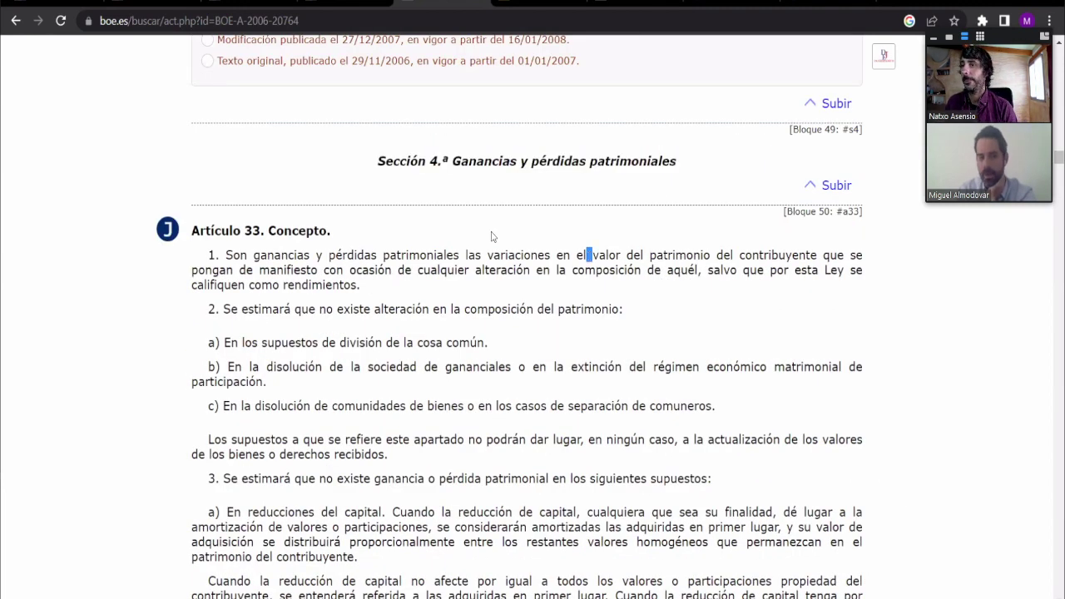
drag(374, 161, 685, 162)
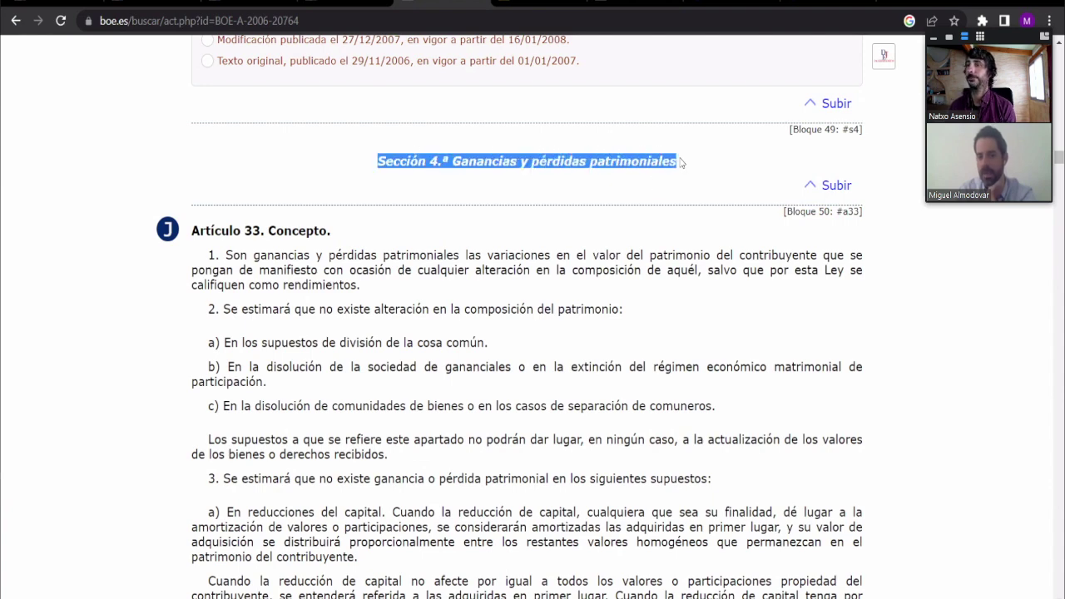
click(241, 253)
drag(330, 232, 198, 233)
click(344, 284)
Locate section 5 of Artículo 33, which lists the items not computed as pérdidas patrimoniales
scroll(344, 283, down, 14)
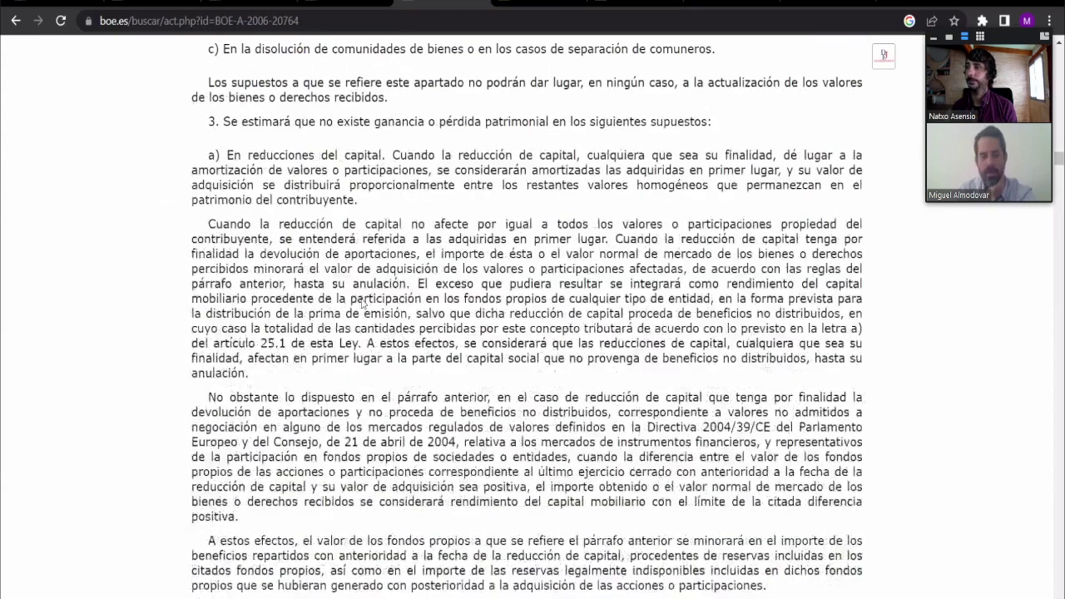
scroll(333, 368, down, 8)
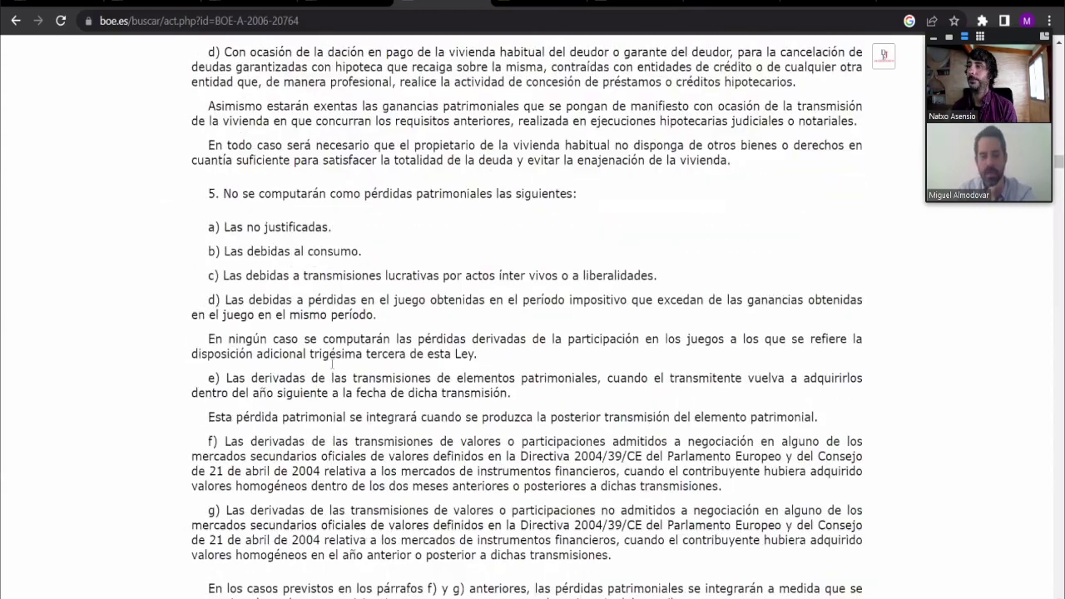
scroll(332, 360, down, 1)
scroll(332, 366, up, 4)
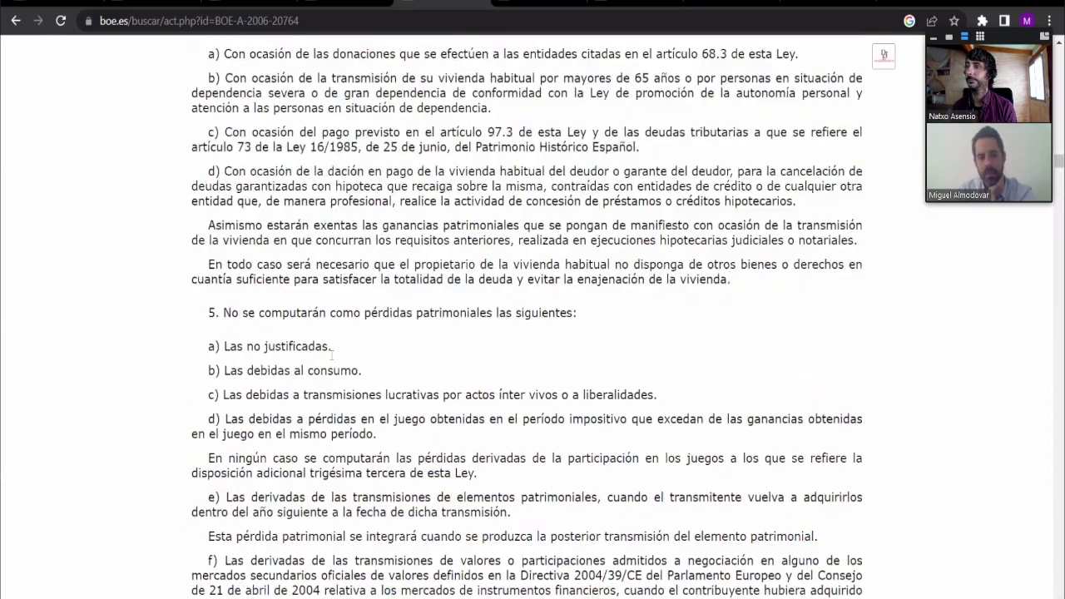
scroll(225, 312, down, 2)
drag(225, 312, 576, 312)
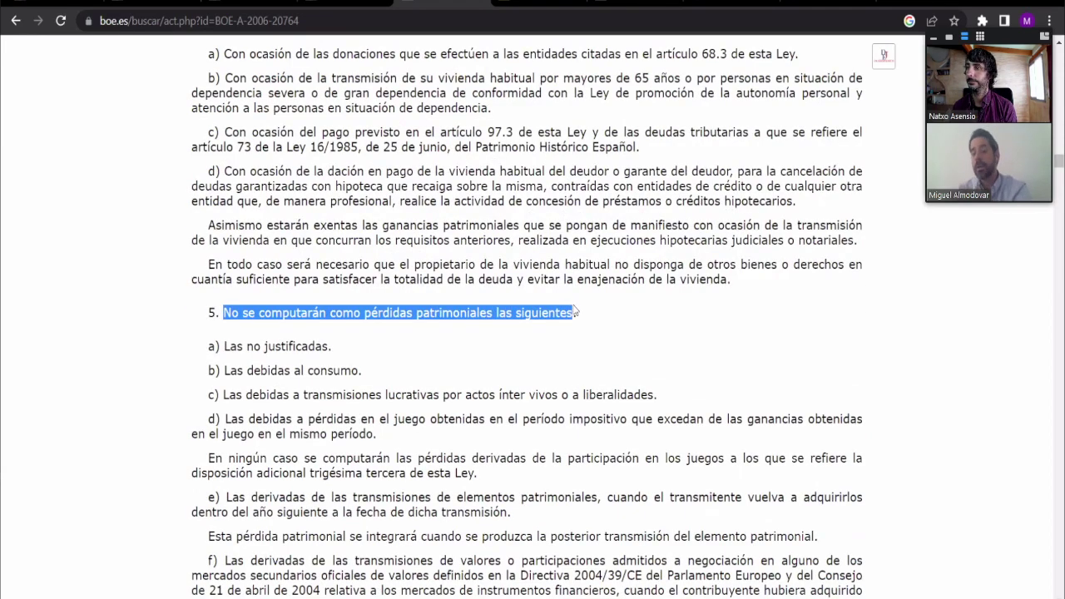
scroll(474, 340, down, 5)
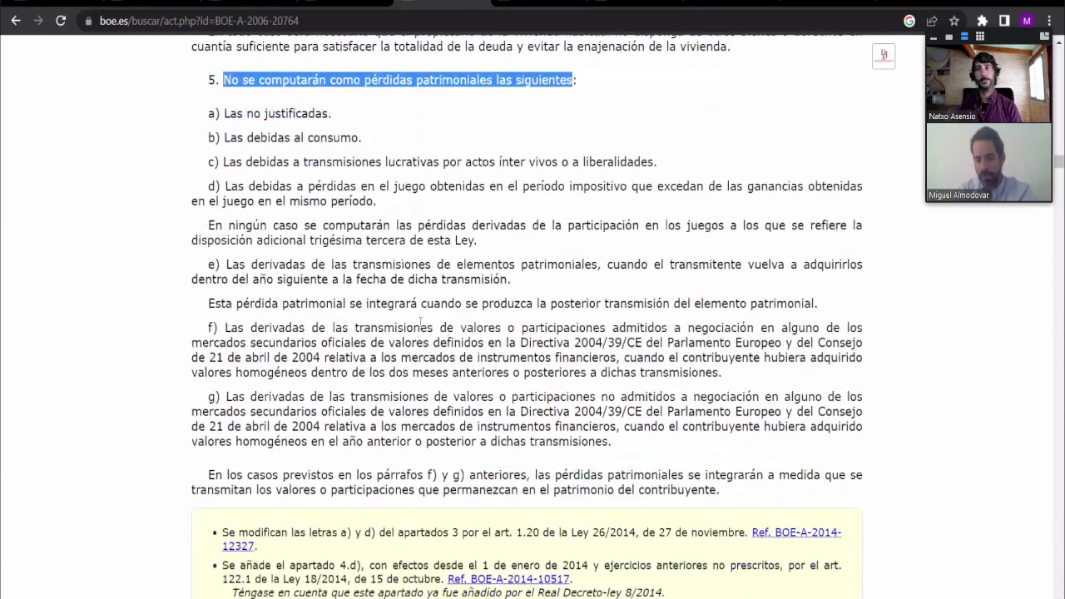
Examine letters e) and f) on reacquired assets and on securities admitted to trading on official secondary markets
click(237, 266)
drag(227, 264, 511, 284)
click(517, 286)
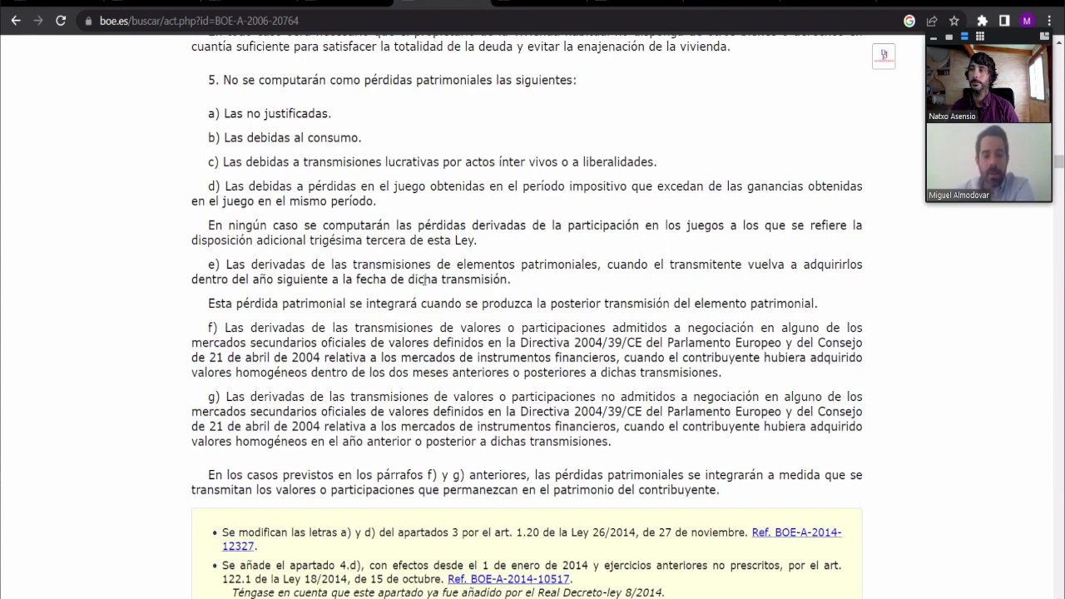
drag(620, 449, 231, 340)
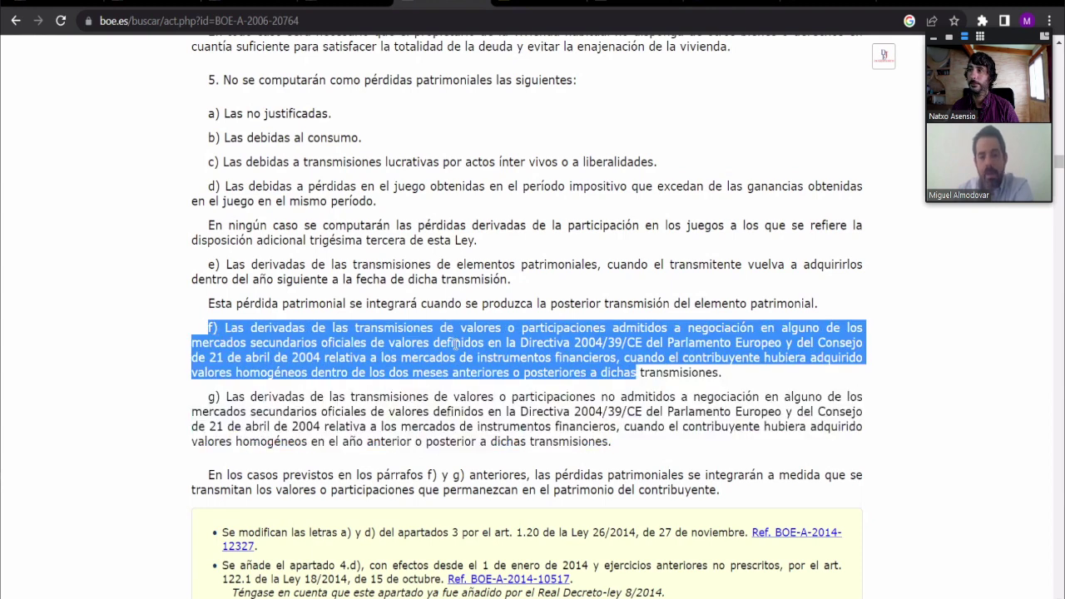
click(327, 357)
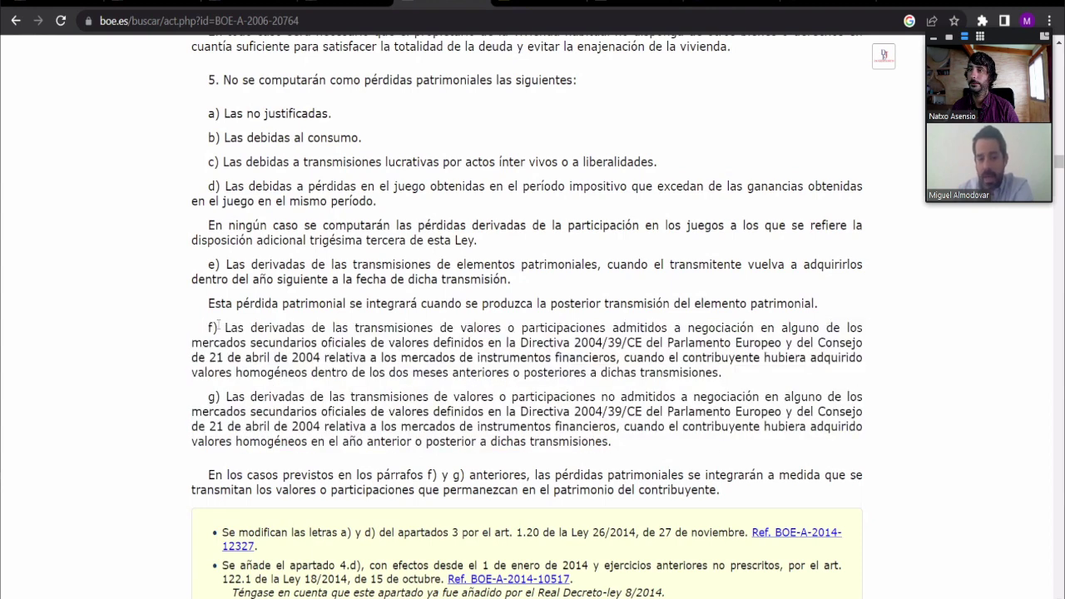
drag(235, 303, 345, 303)
click(233, 328)
drag(225, 328, 394, 343)
click(488, 358)
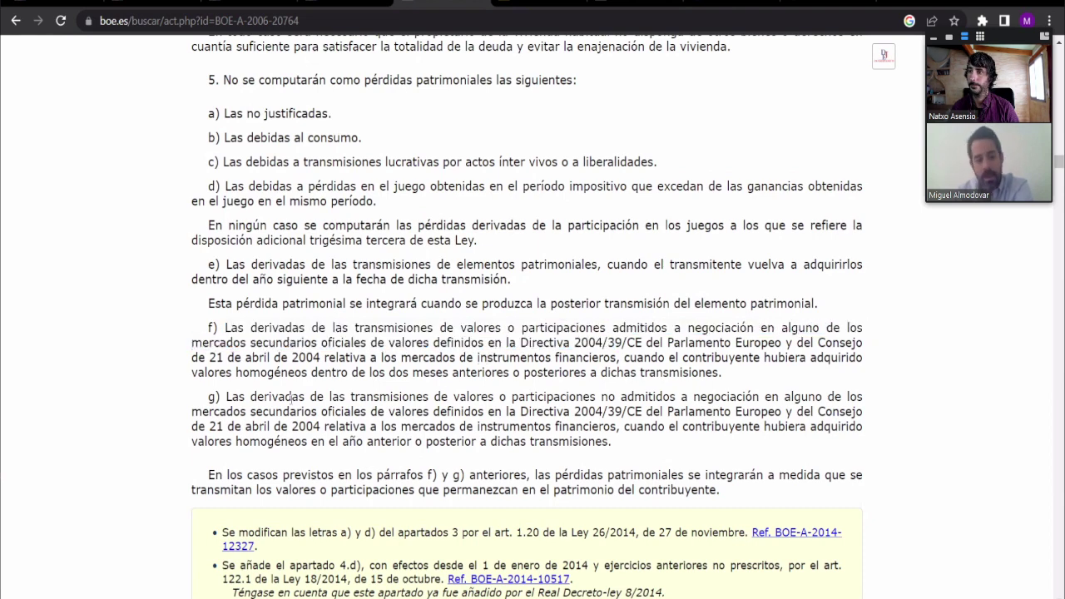
Examine letter g) on securities not admitted to trading and its one-year rule for acquiring valores homogéneos
drag(226, 398, 504, 411)
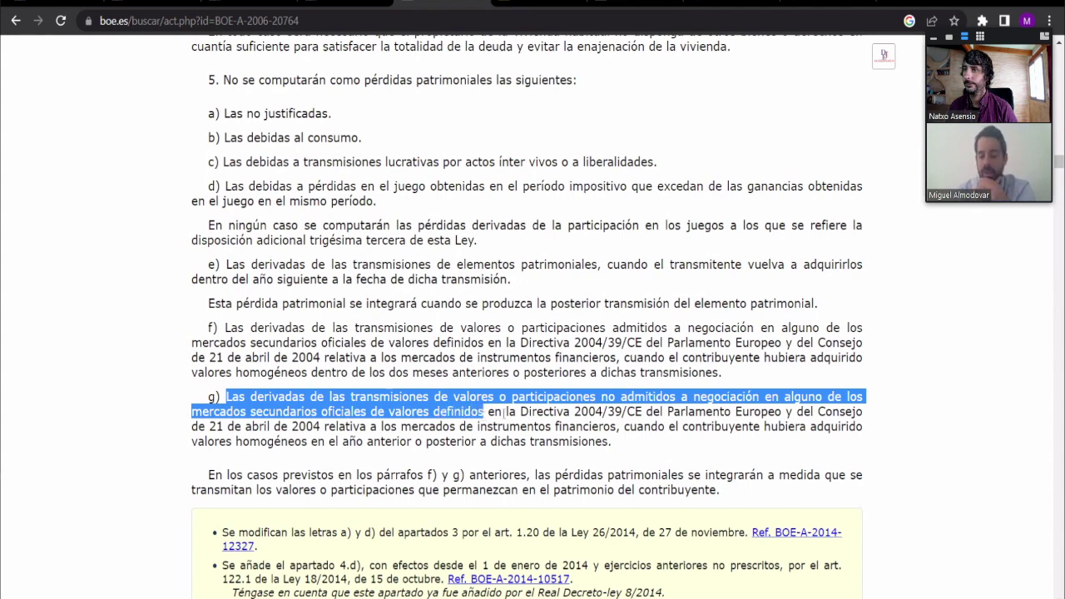
click(665, 462)
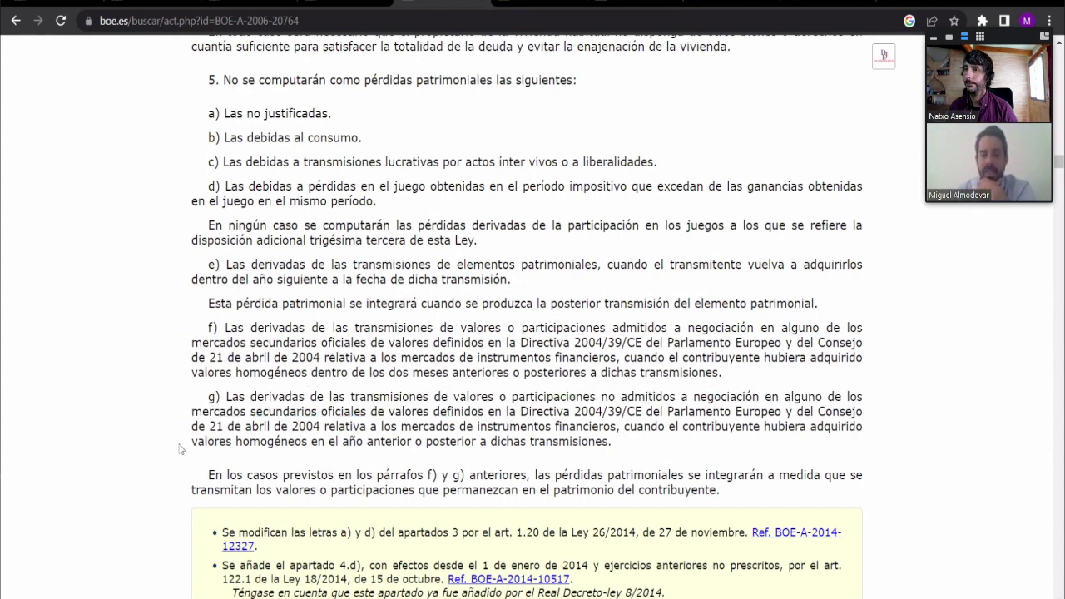
drag(192, 443, 307, 442)
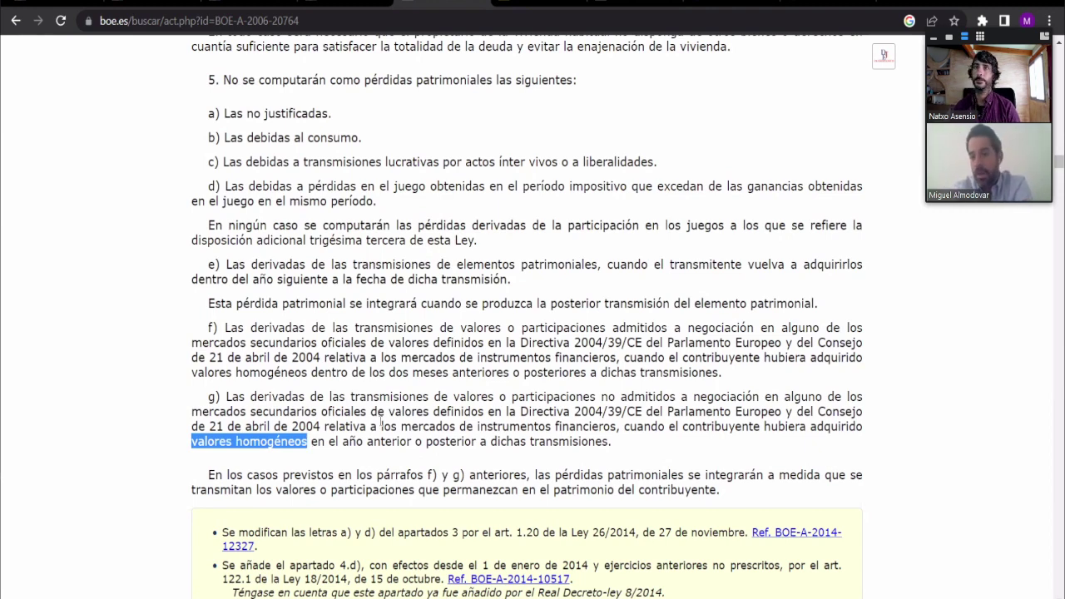
click(229, 396)
drag(228, 396, 758, 397)
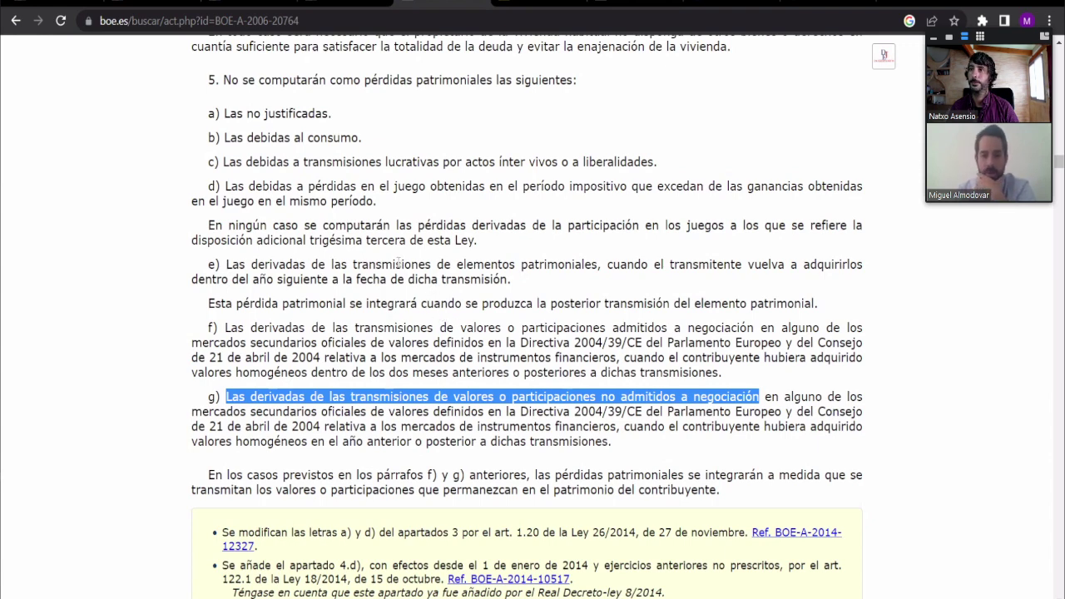
click(452, 333)
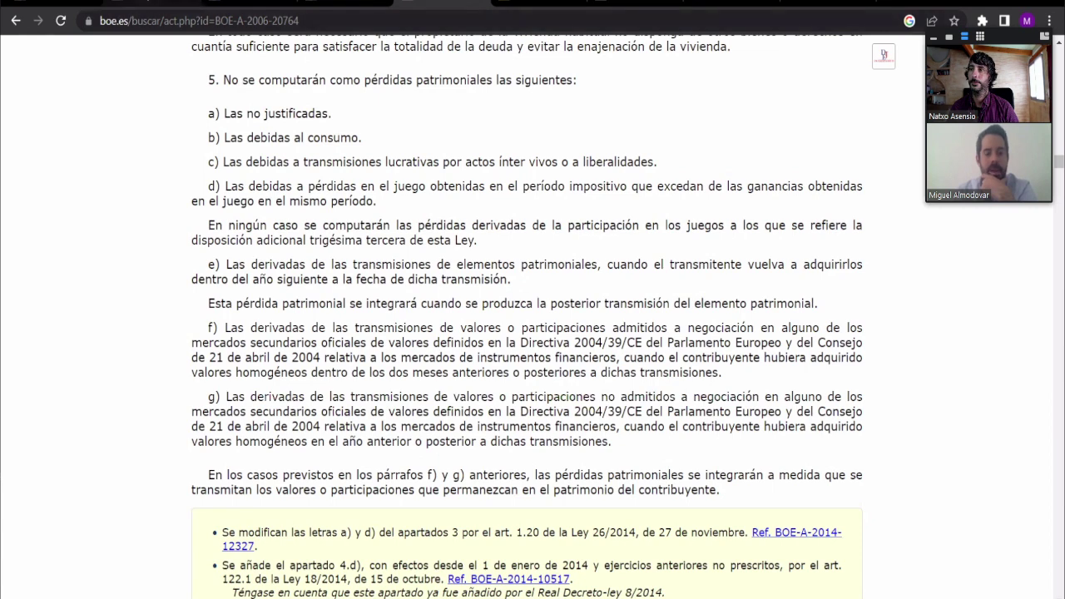
Switch to the Manual práctico de Renta 2022 and reach Monedas virtuales through Capítulo 11, Ganancias y pérdidas patrimoniales
click(150, 4)
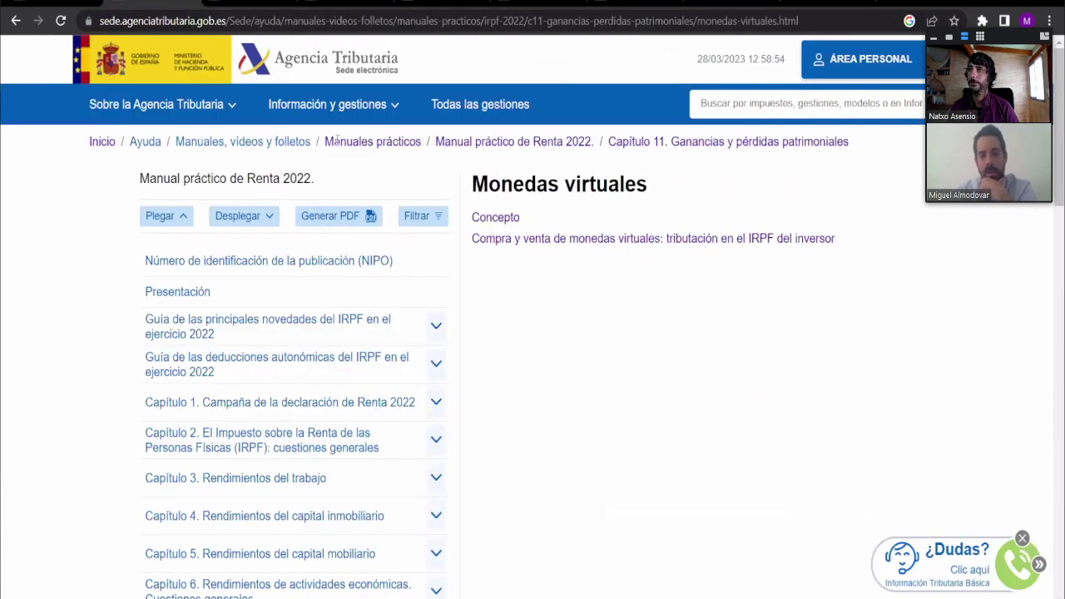
drag(138, 178, 527, 316)
click(524, 302)
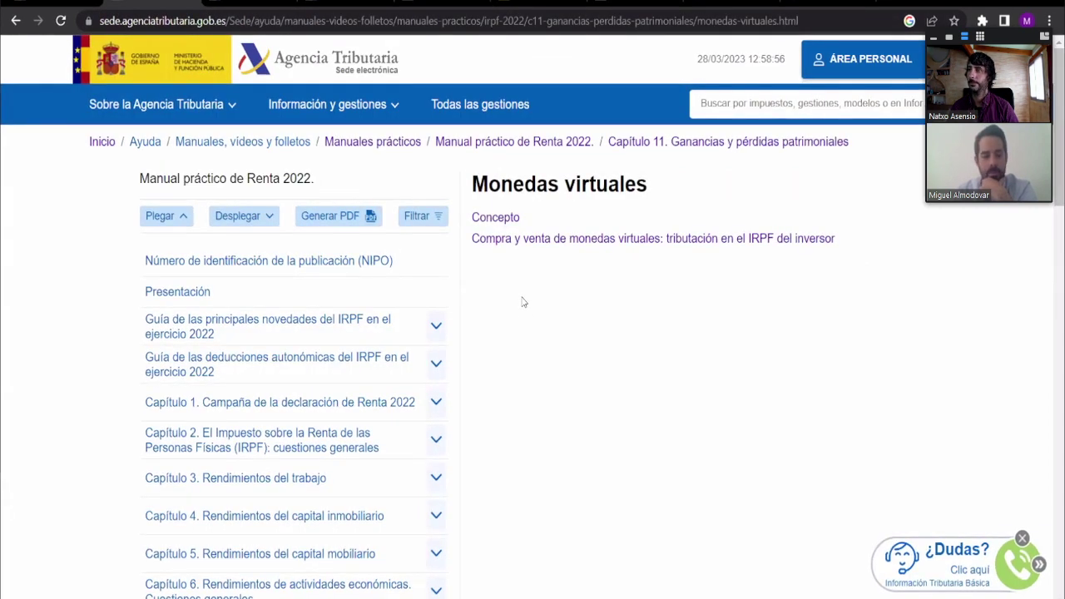
scroll(502, 309, down, 5)
click(272, 426)
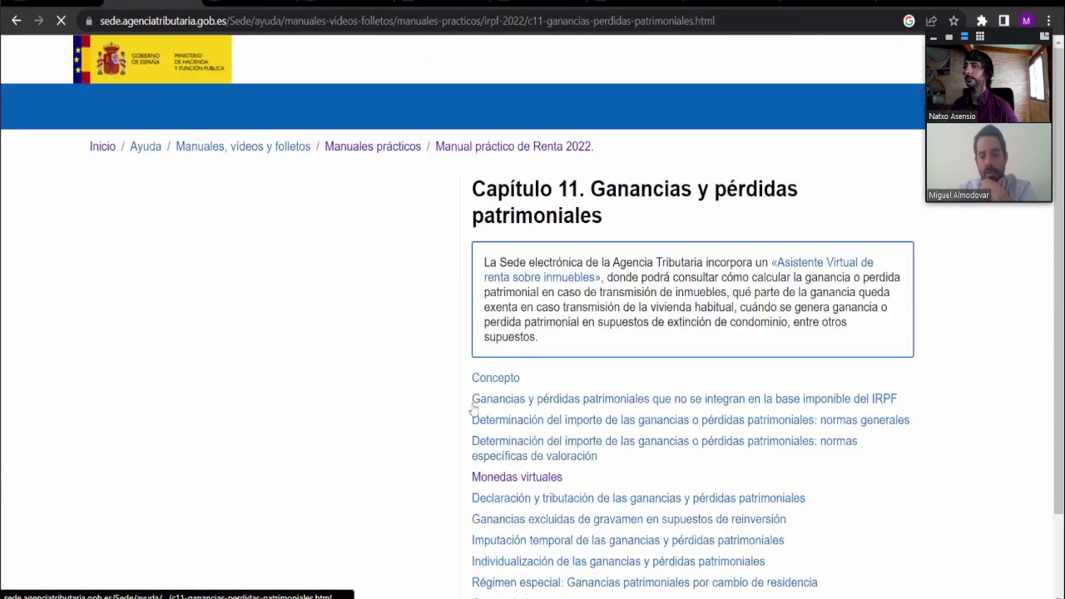
scroll(492, 341, down, 1)
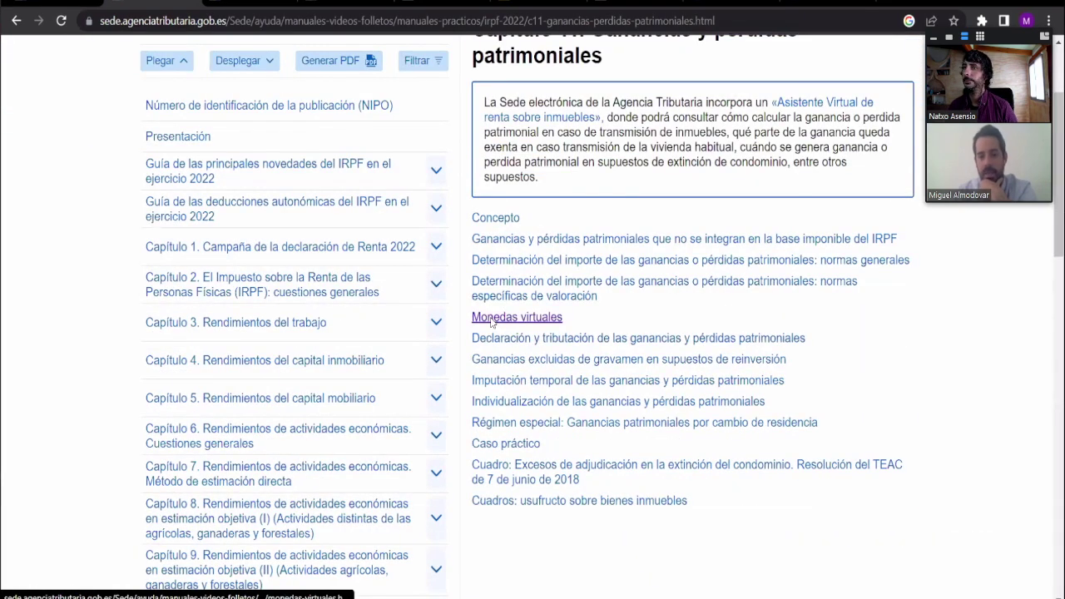
click(491, 321)
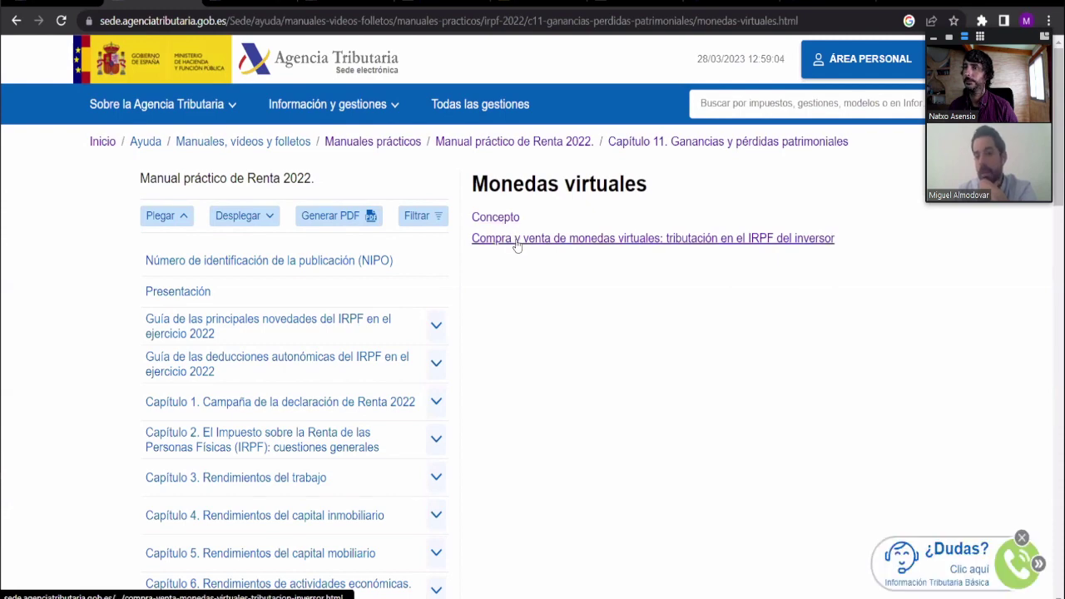
Switch to the Concepto page and highlight the definition of moneda virtual up to "autoridad pública"
click(251, 7)
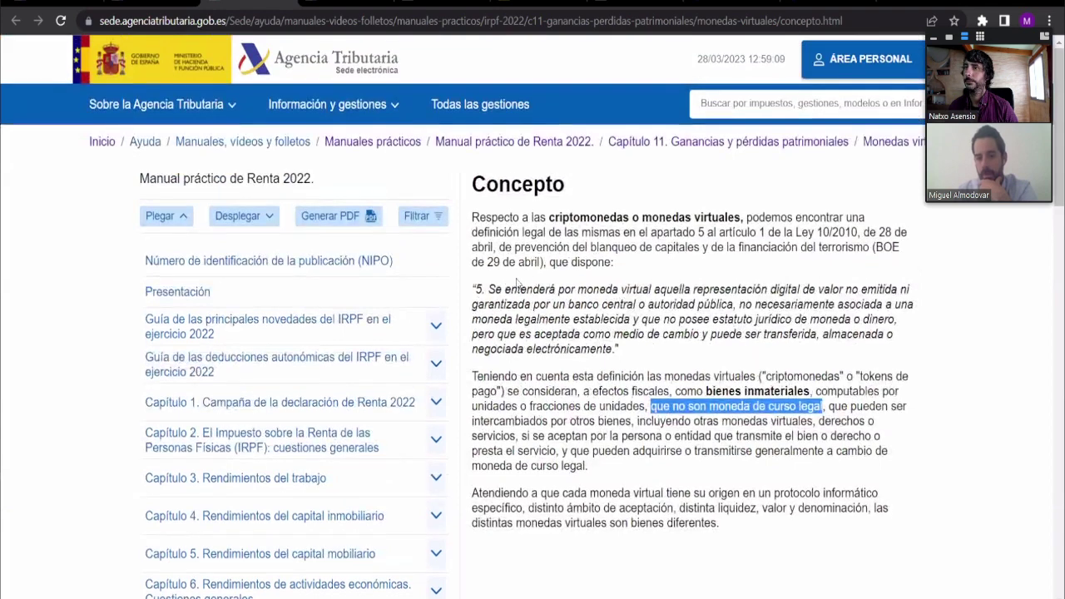
double_click(496, 217)
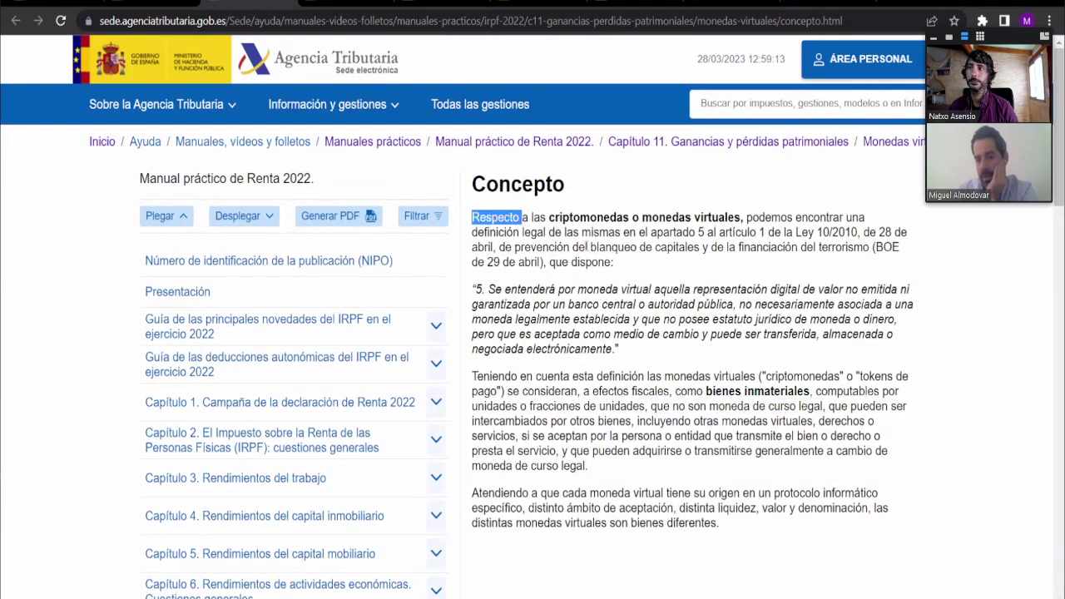
drag(584, 244, 612, 262)
click(548, 273)
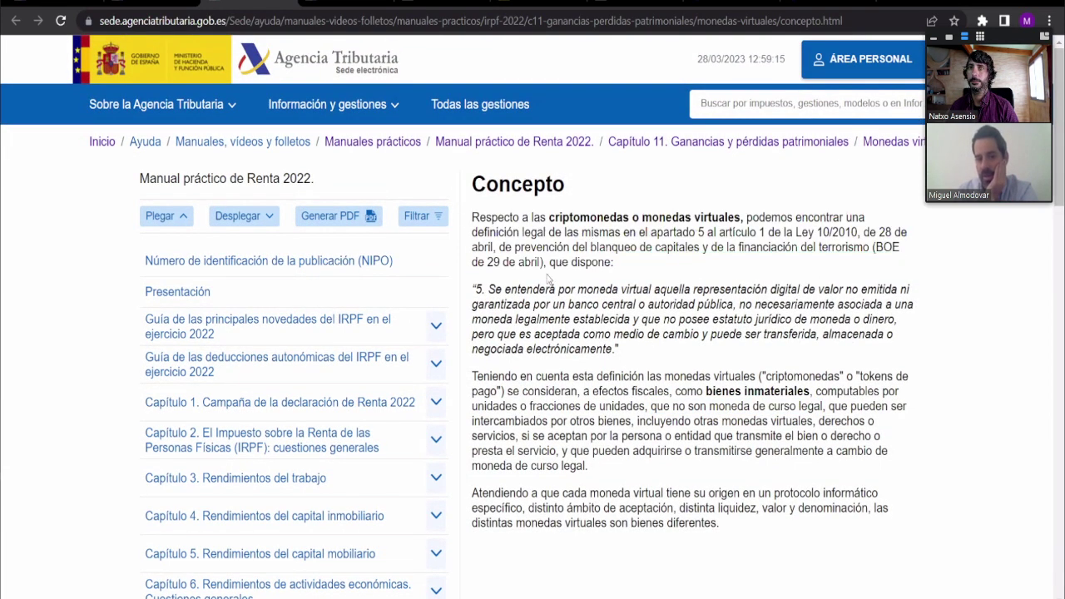
drag(488, 288, 733, 304)
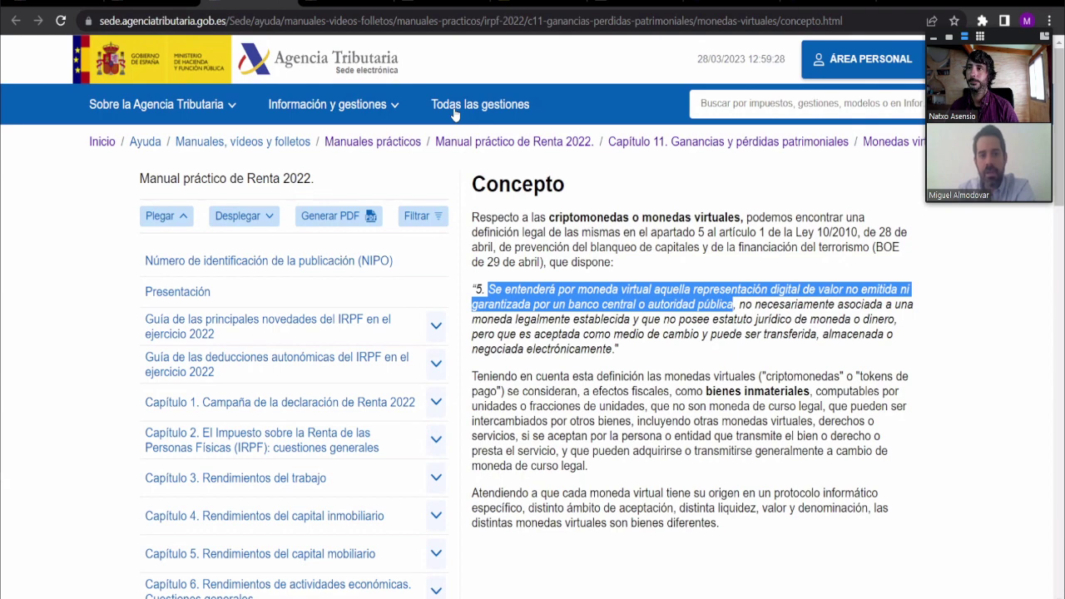
Return to Artículo 33 in the BOE and highlight the opening of letter g) up to "valores definidos en"
click(384, 53)
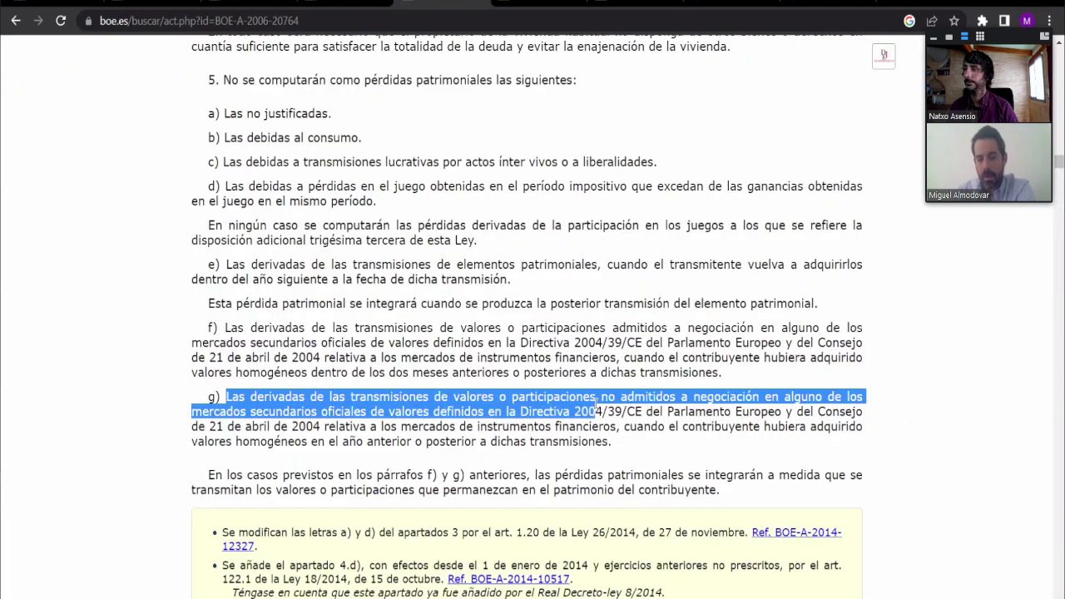
drag(596, 411, 506, 411)
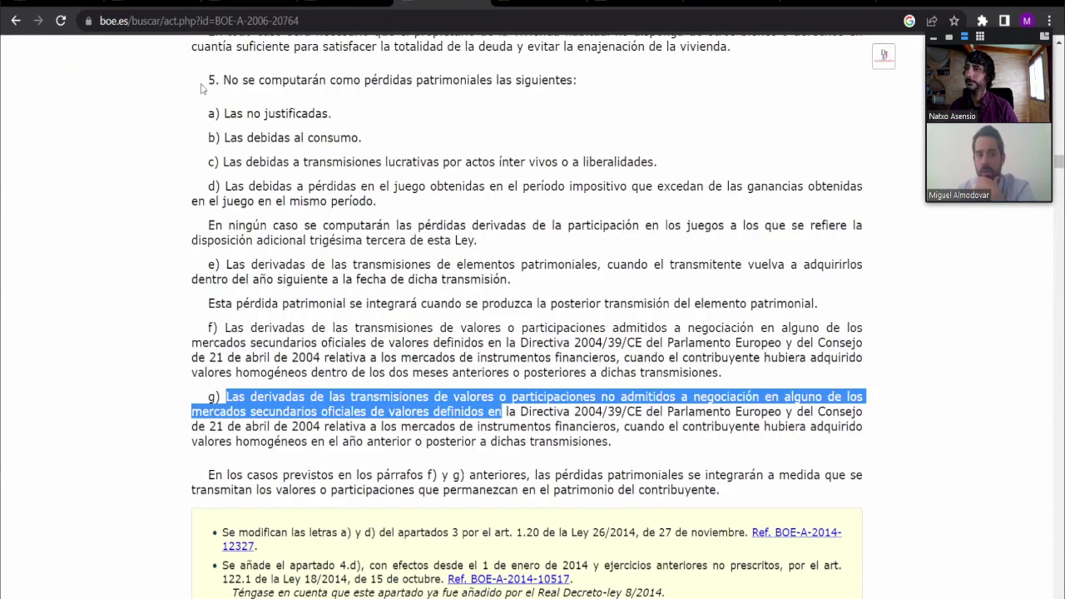
Go back to the Concepto page and review its text on monedas virtuales as bienes inmateriales
click(234, 2)
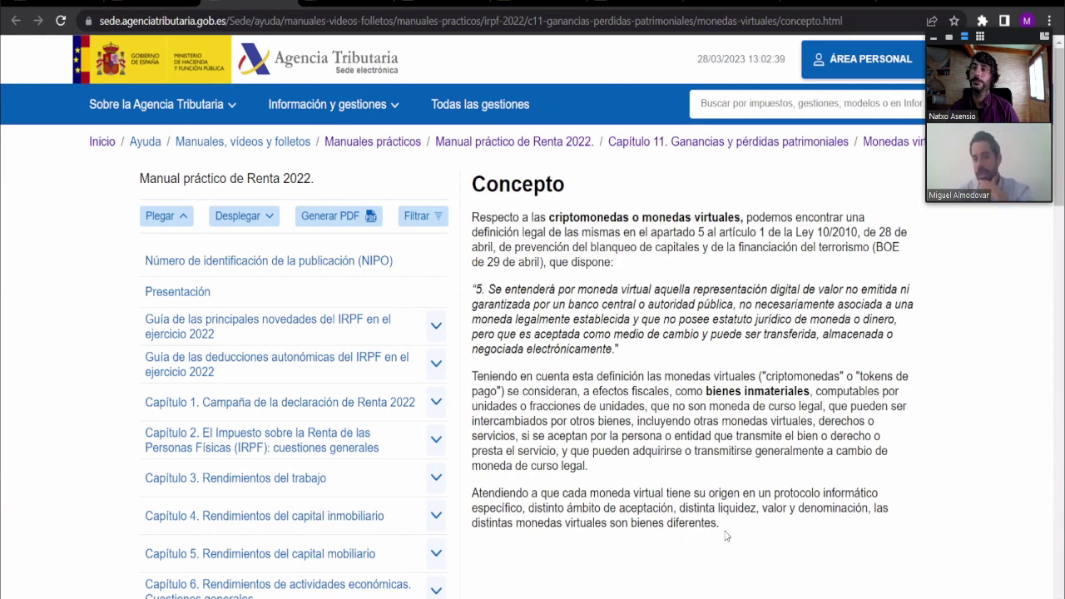
drag(720, 523, 471, 221)
click(472, 222)
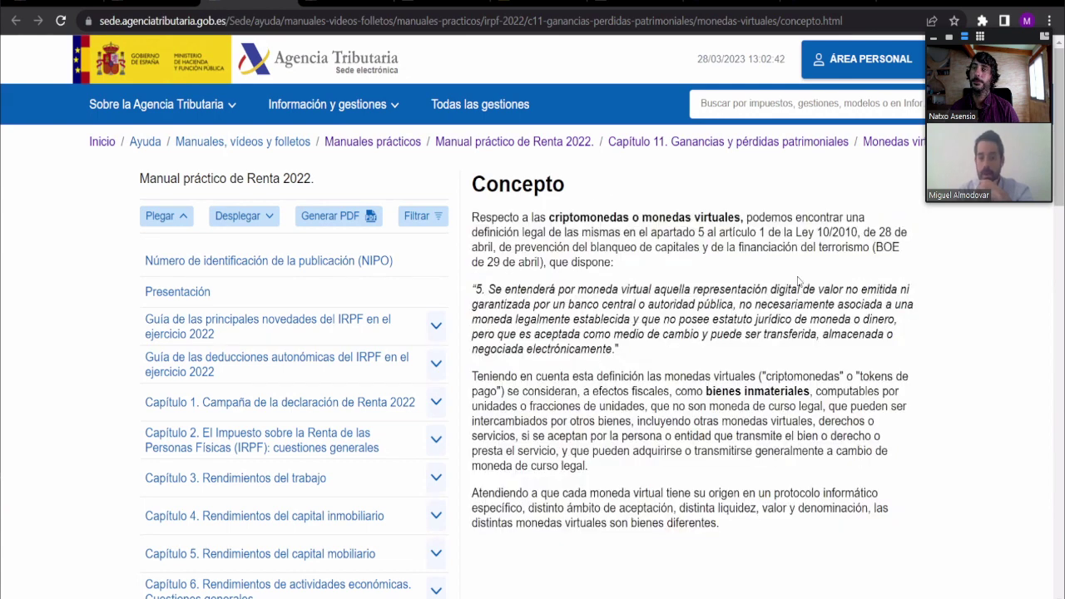
Switch to the page on Compra y venta de monedas virtuales and highlight its full title
key(alt+Left)
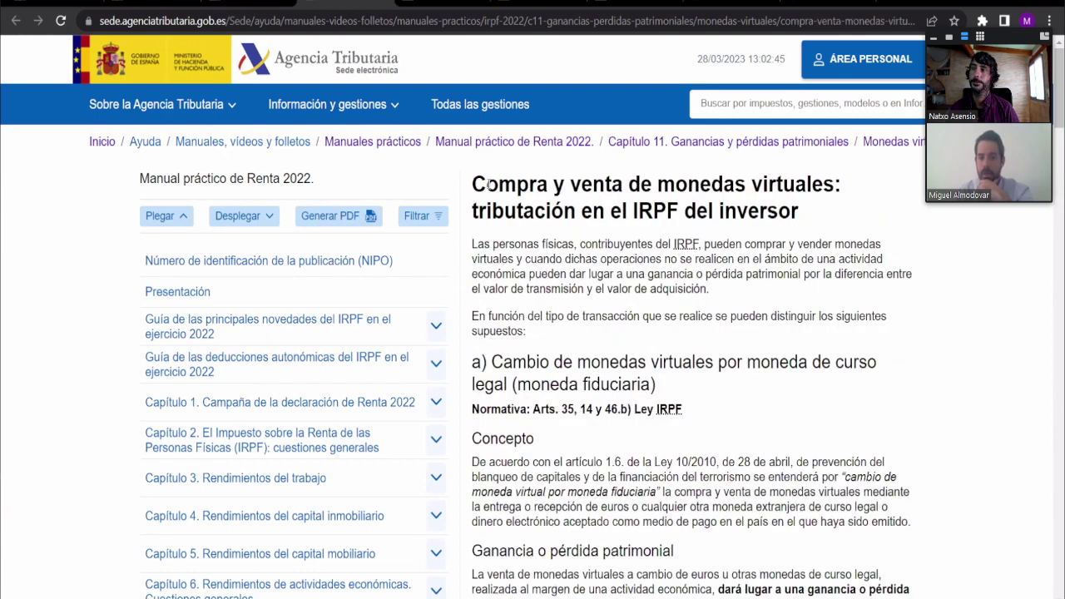
mouse_move(473, 181)
mouse_down()
mouse_move(825, 211)
mouse_move(472, 180)
mouse_up()
click(803, 217)
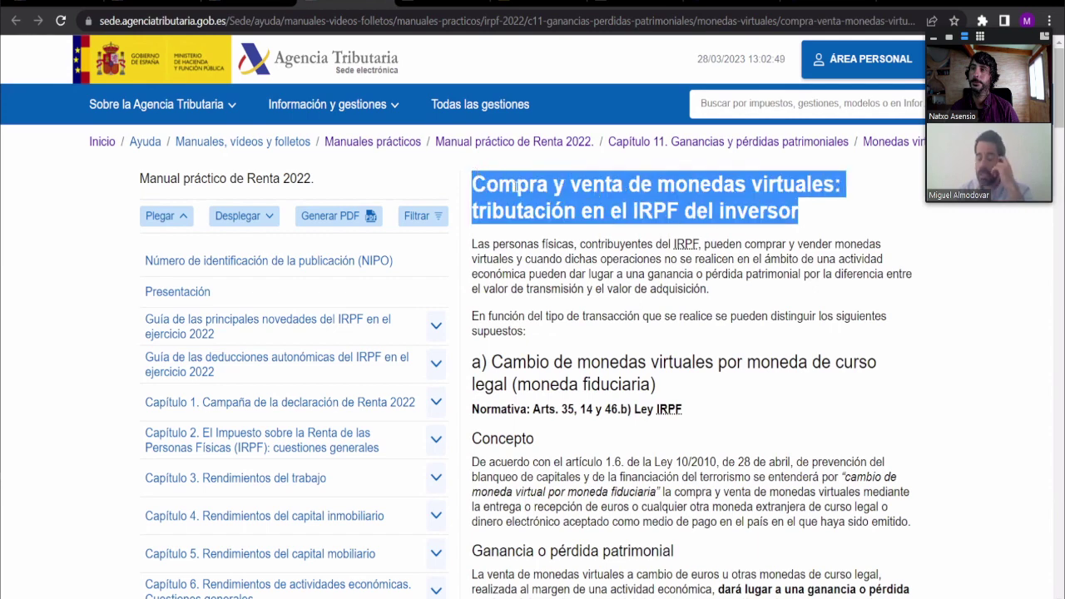
click(577, 210)
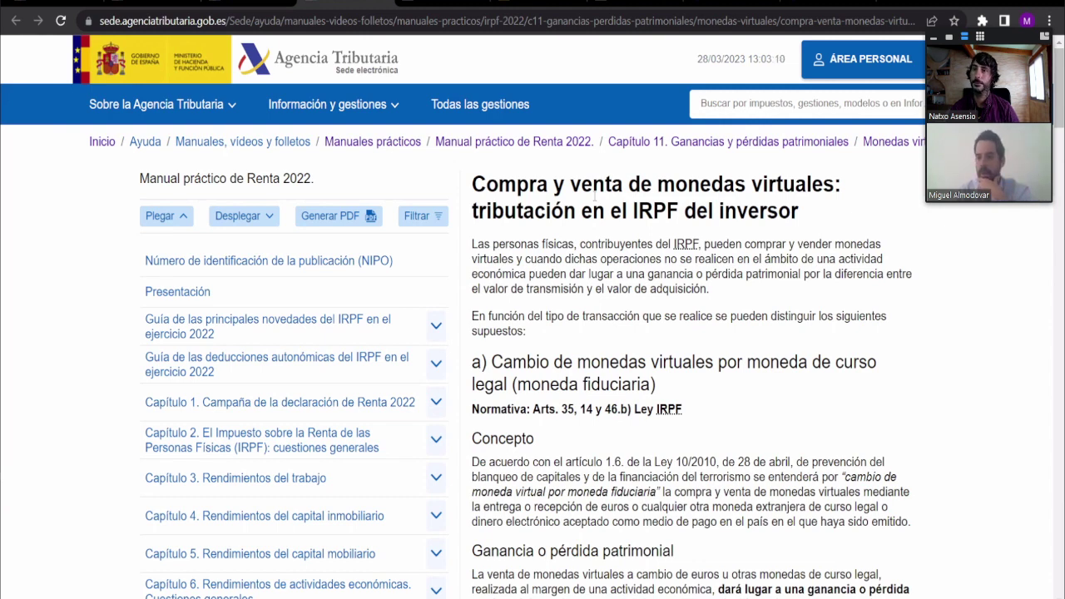
Examine the introductory paragraphs on the difference between valor de transmisión and valor de adquisición and on the transaction types
drag(471, 243, 714, 291)
click(711, 291)
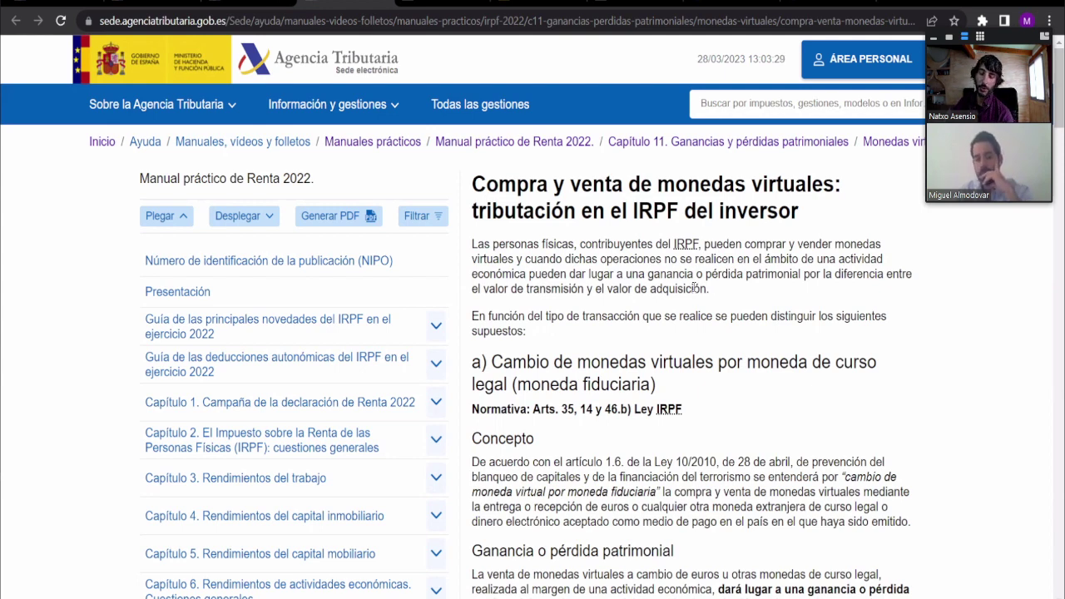
drag(529, 334, 502, 242)
click(502, 241)
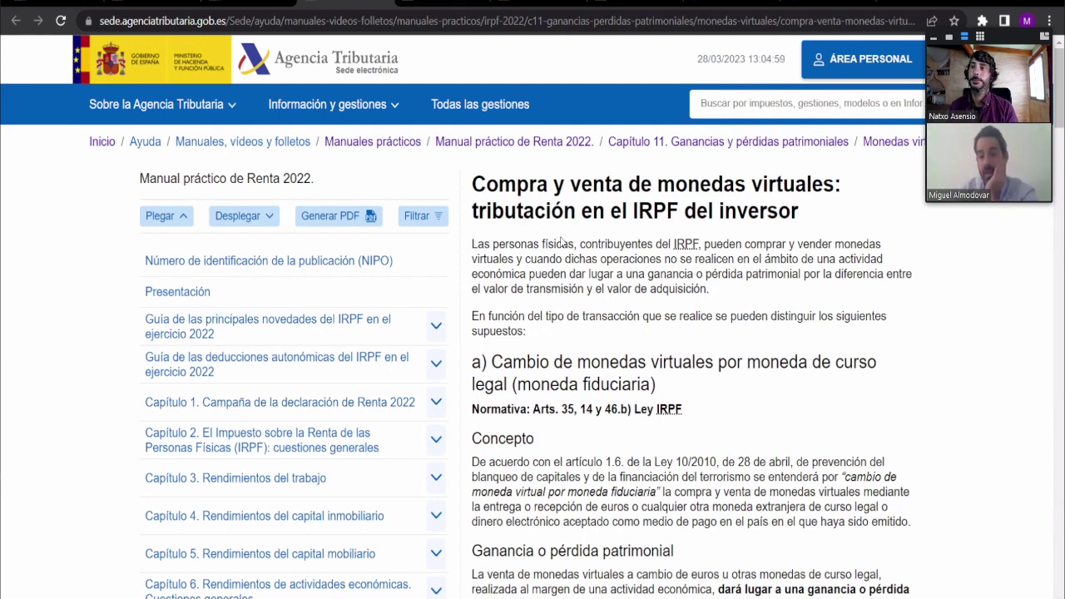
drag(473, 244, 542, 336)
click(545, 333)
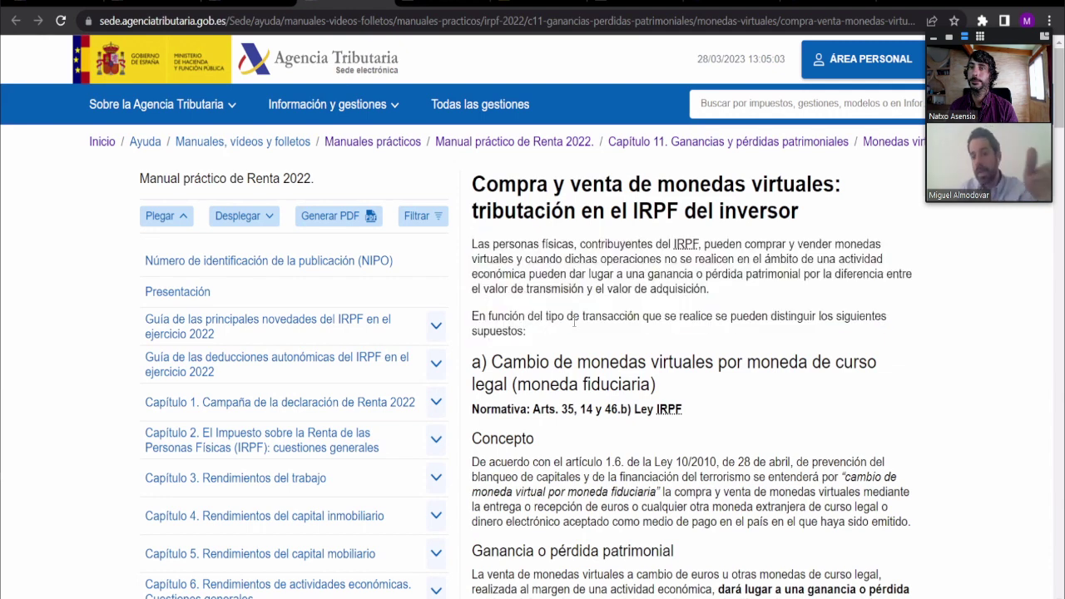
Highlight the heading of case a), Cambio de monedas virtuales por moneda de curso legal (moneda fiduciaria)
scroll(573, 323, down, 1)
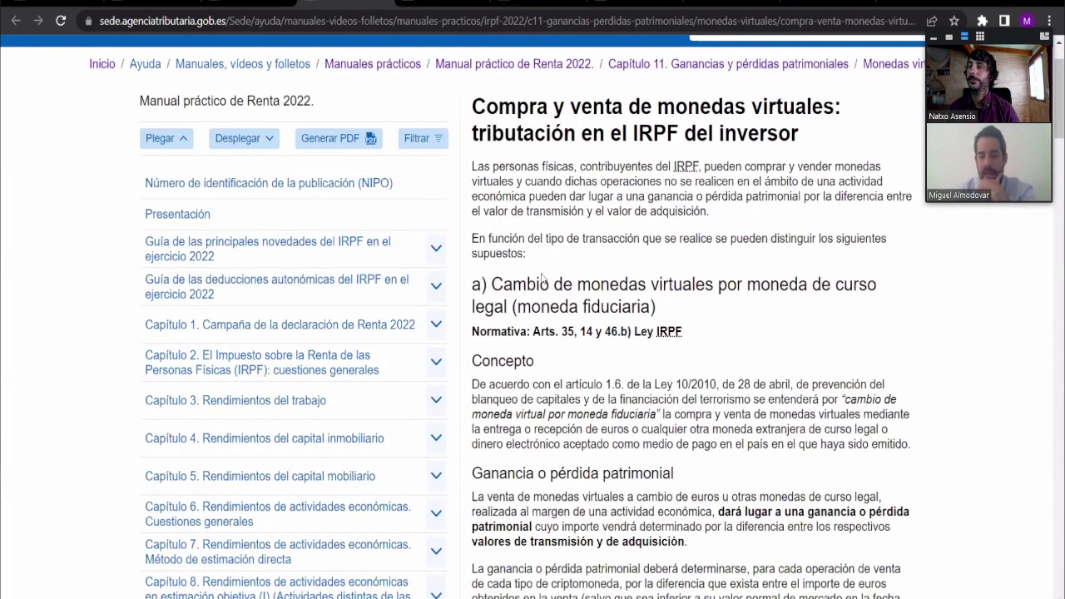
drag(491, 284, 670, 316)
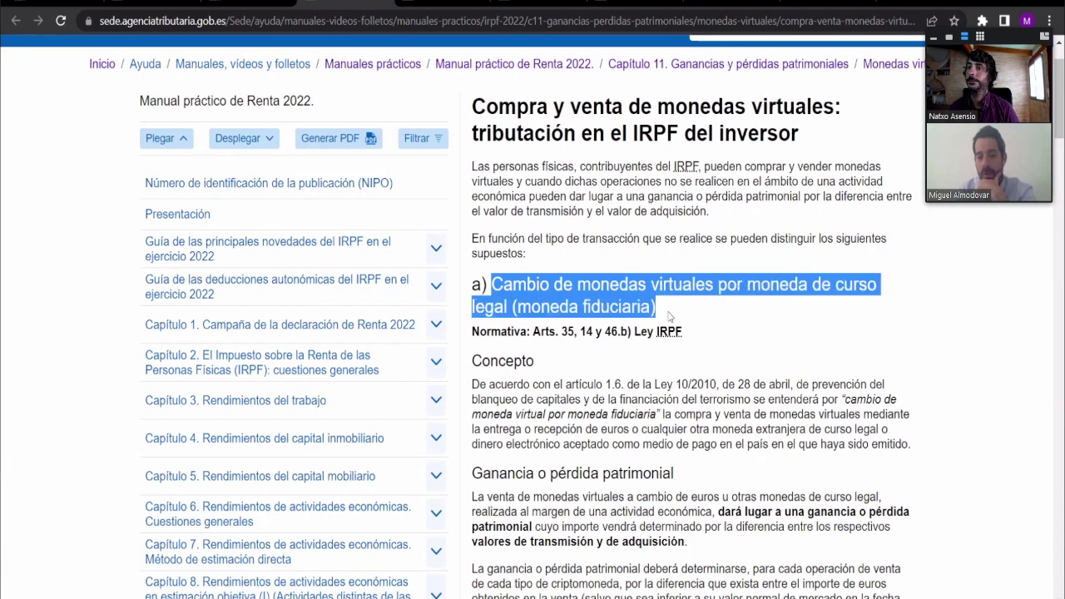
click(671, 314)
Examine the Ganancia o pérdida patrimonial paragraph of case a) on selling virtual currencies for euros outside an economic activity
scroll(670, 315, down, 2)
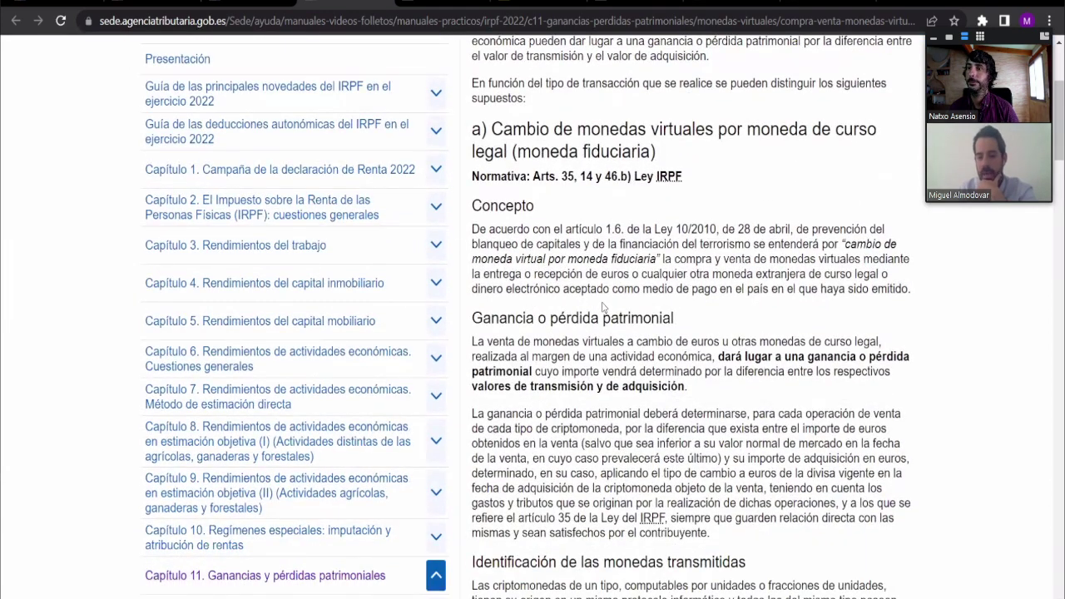
scroll(603, 308, down, 1)
drag(600, 282, 712, 281)
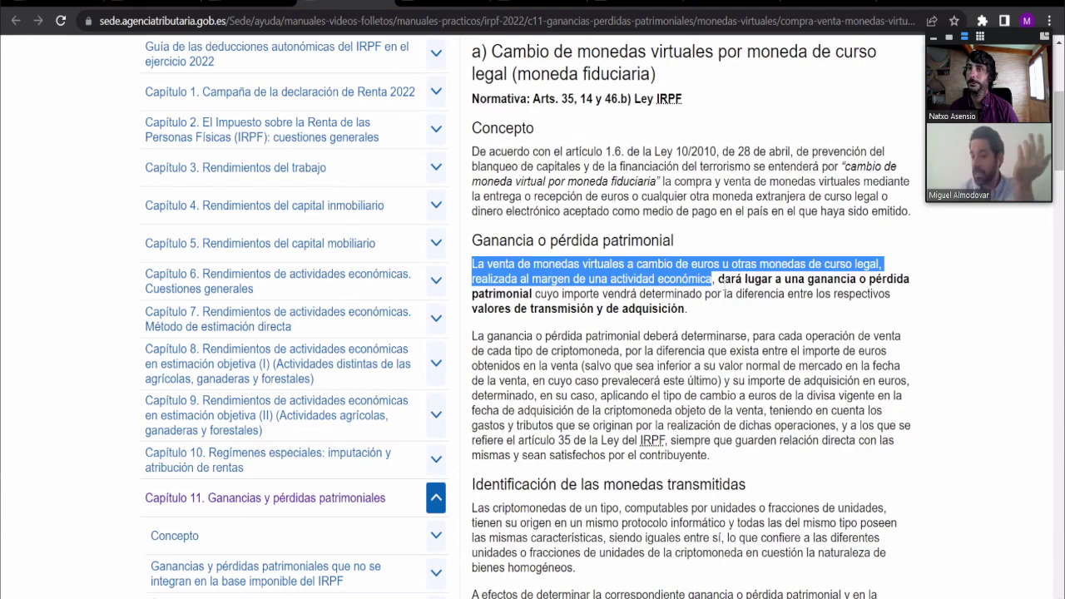
click(700, 314)
scroll(541, 277, up, 1)
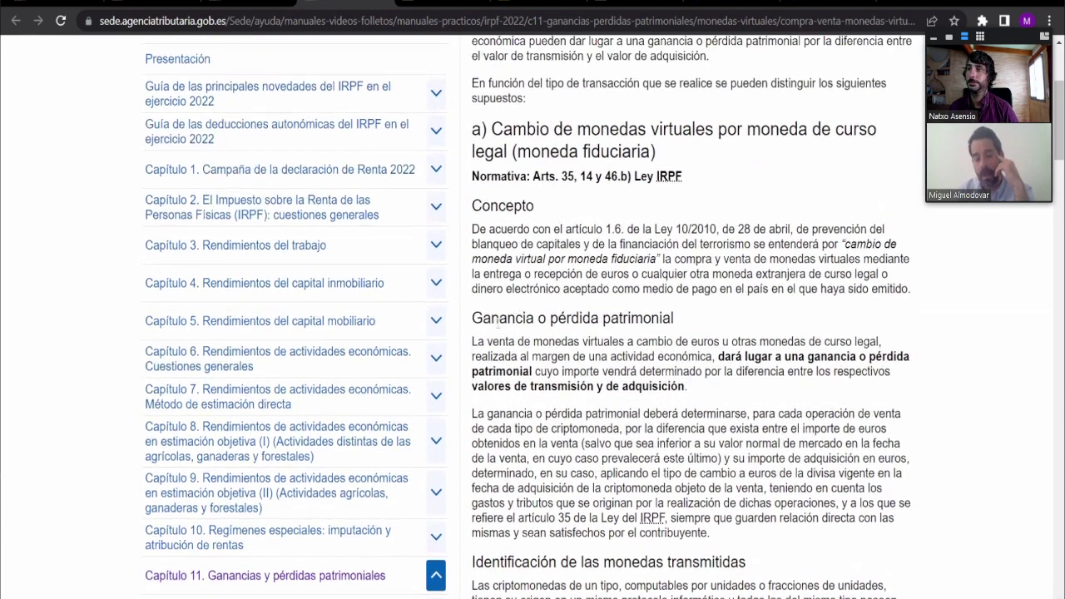
drag(472, 342, 709, 357)
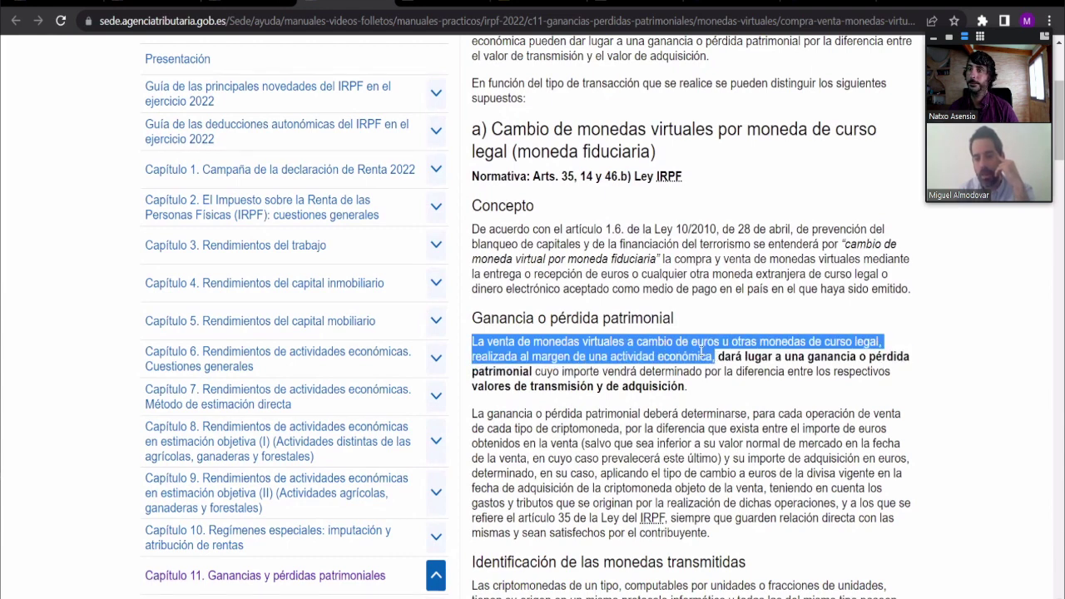
click(673, 310)
drag(473, 344, 534, 372)
click(728, 356)
click(504, 340)
drag(474, 317, 685, 386)
Find case b), Intercambio de una moneda virtual por otra diferente, and highlight its heading and its Ganancia o pérdida patrimonial subheading
scroll(645, 341, down, 5)
scroll(644, 341, down, 6)
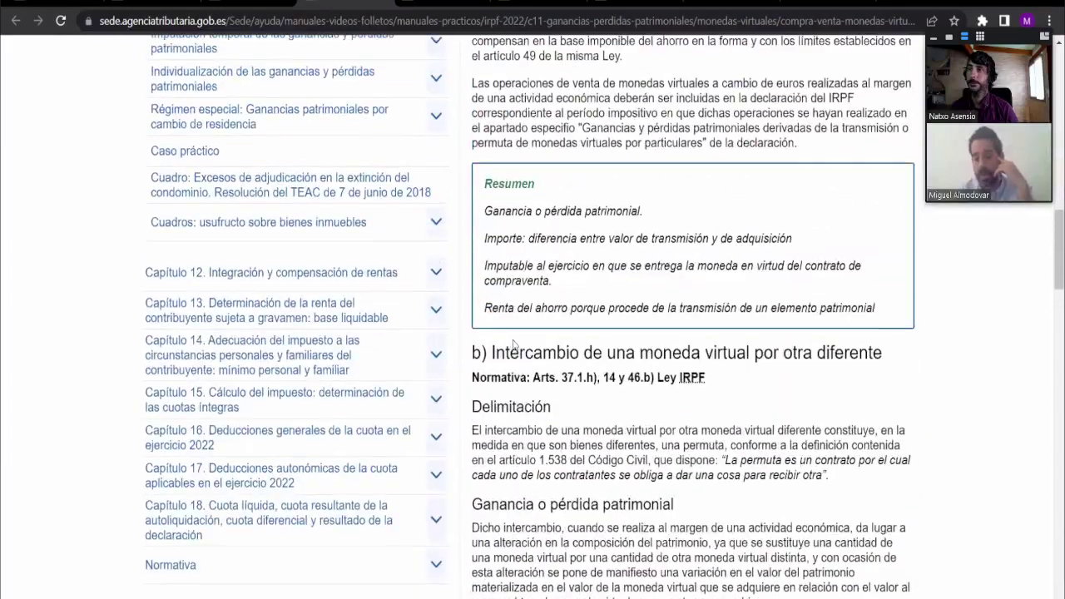
drag(491, 353, 883, 352)
scroll(729, 420, down, 1)
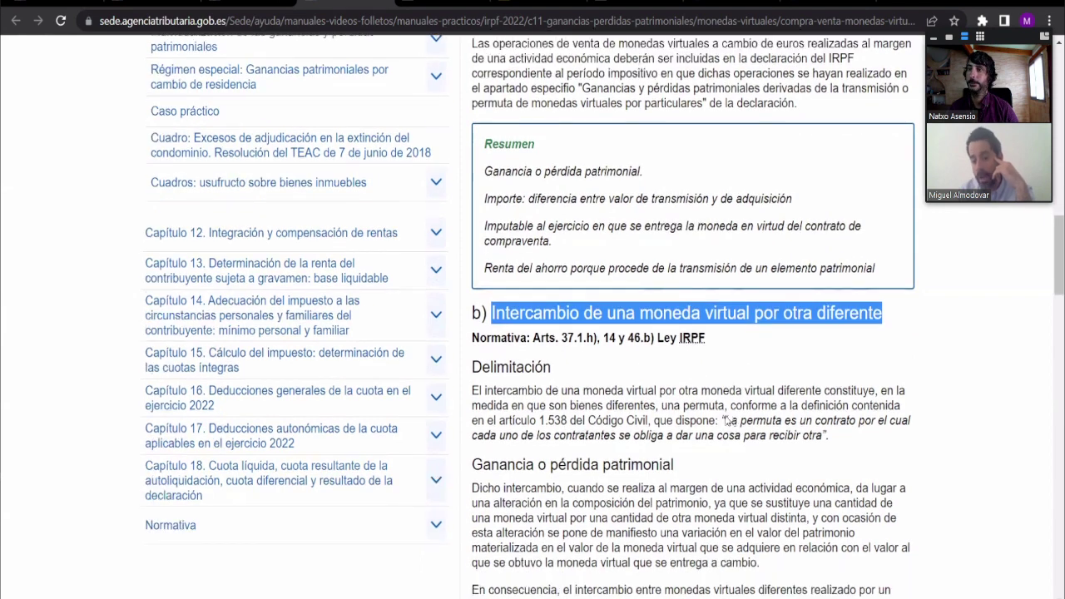
scroll(729, 420, down, 1)
drag(673, 426, 471, 426)
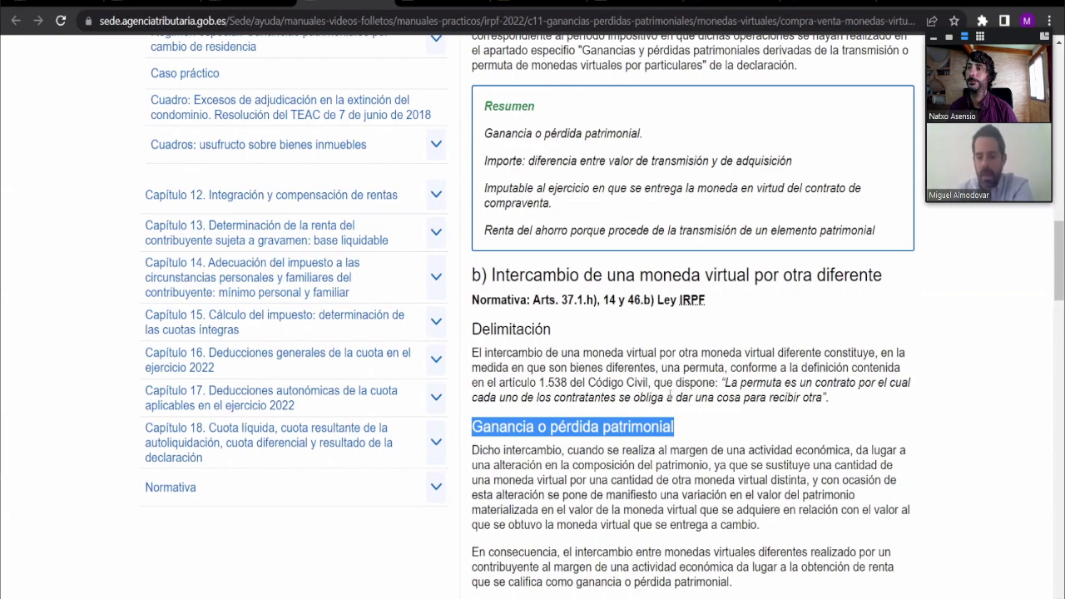
scroll(638, 384, down, 1)
Return to Identificación de las monedas transmitidas in case a) and highlight the paragraph describing cryptocurrencies of one type as bienes homogéneos
scroll(647, 457, up, 3)
scroll(644, 457, up, 4)
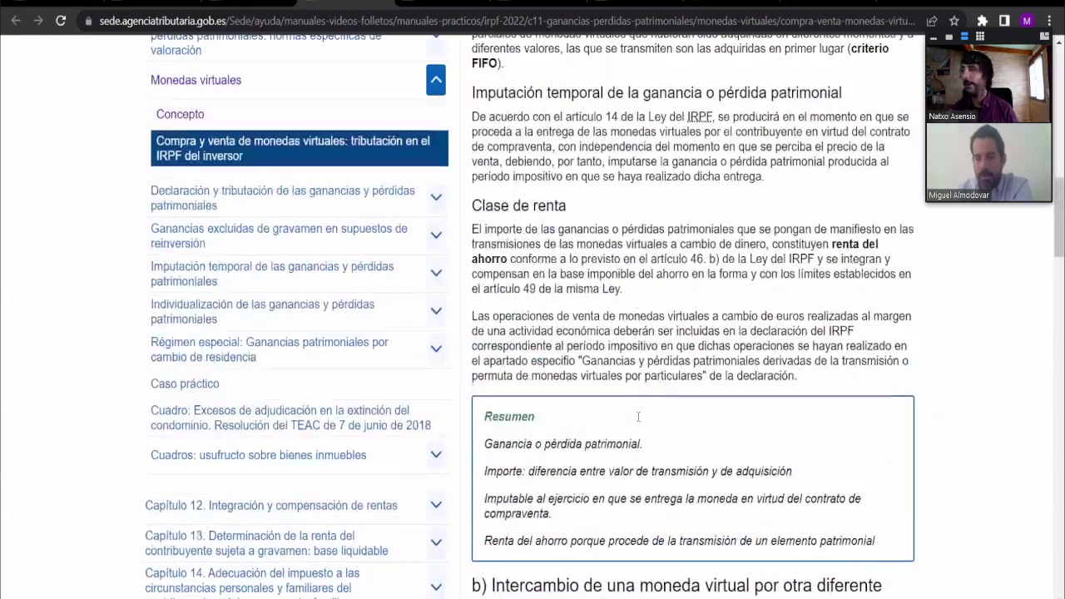
scroll(659, 434, up, 2)
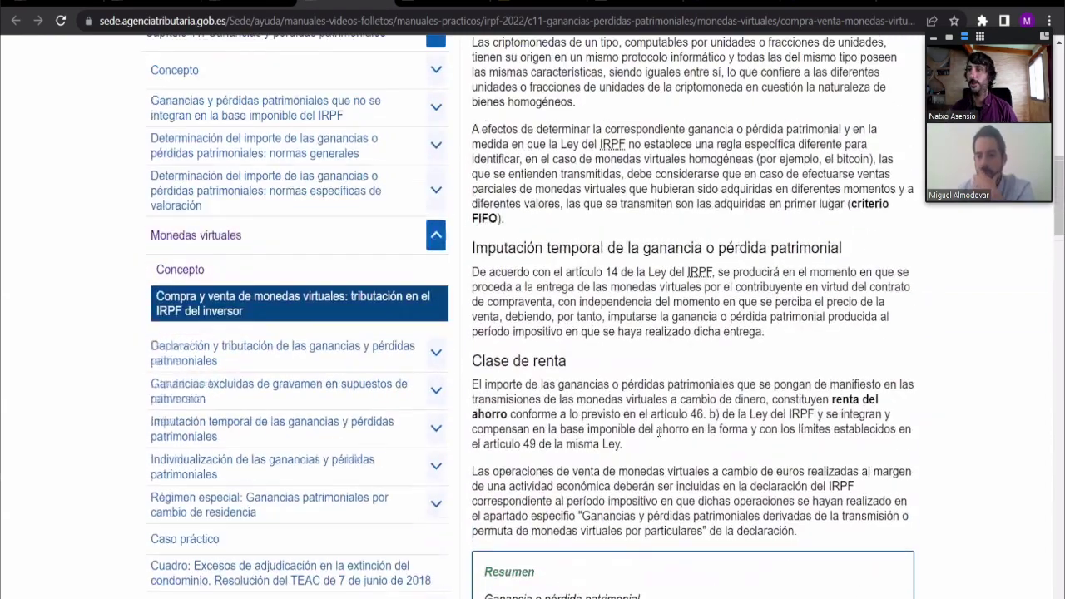
scroll(675, 434, up, 3)
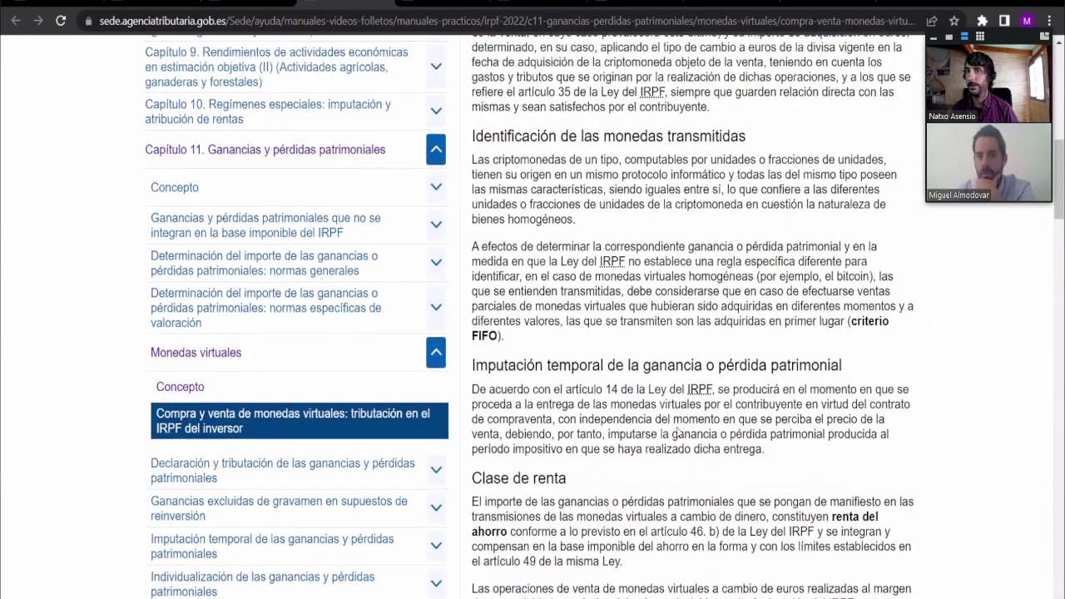
scroll(641, 372, down, 1)
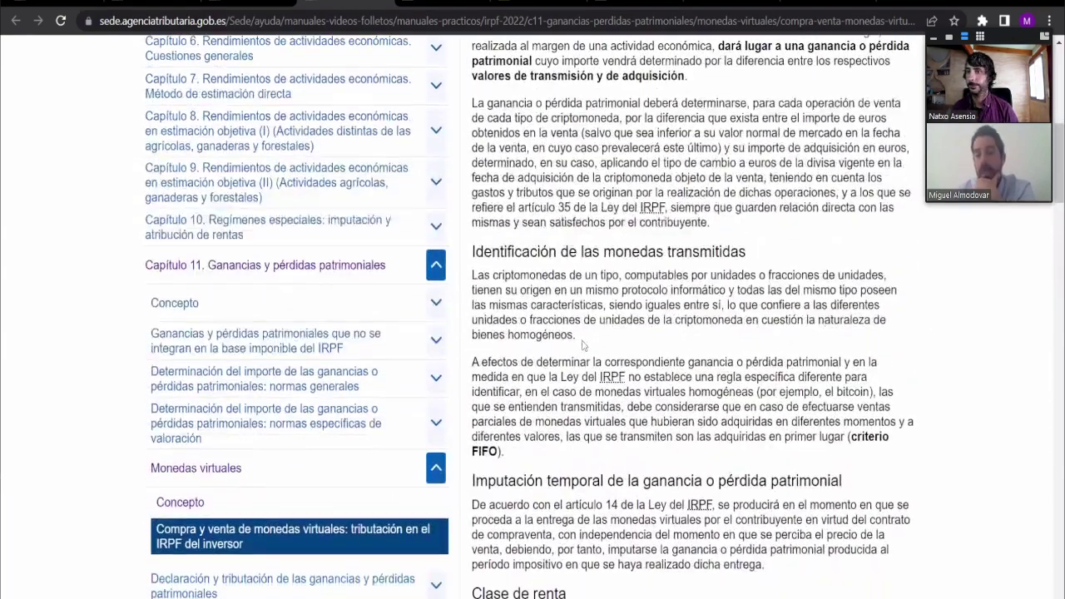
drag(576, 335, 473, 281)
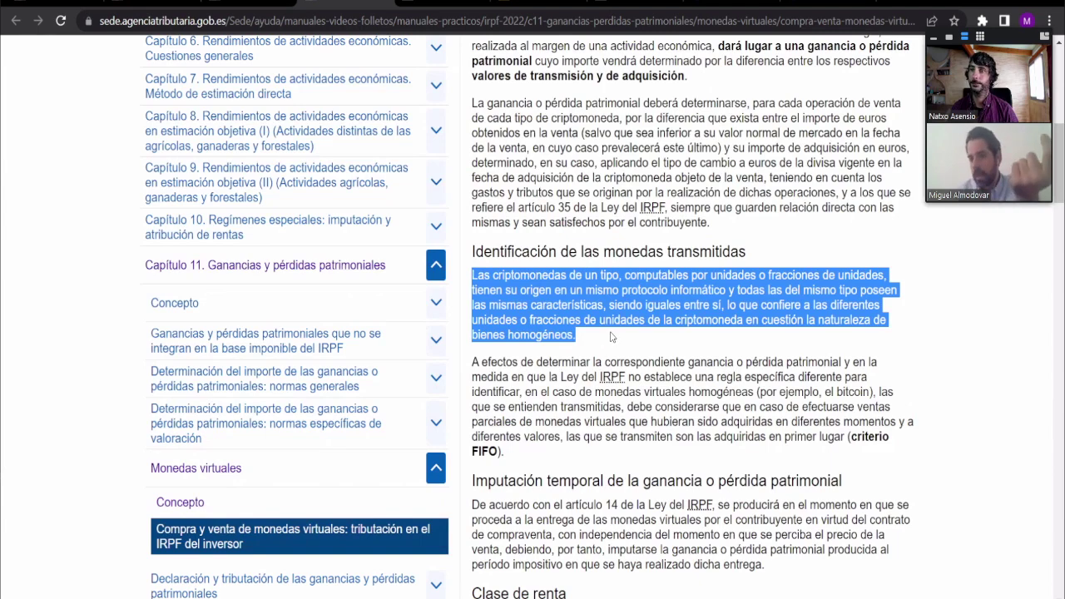
click(609, 300)
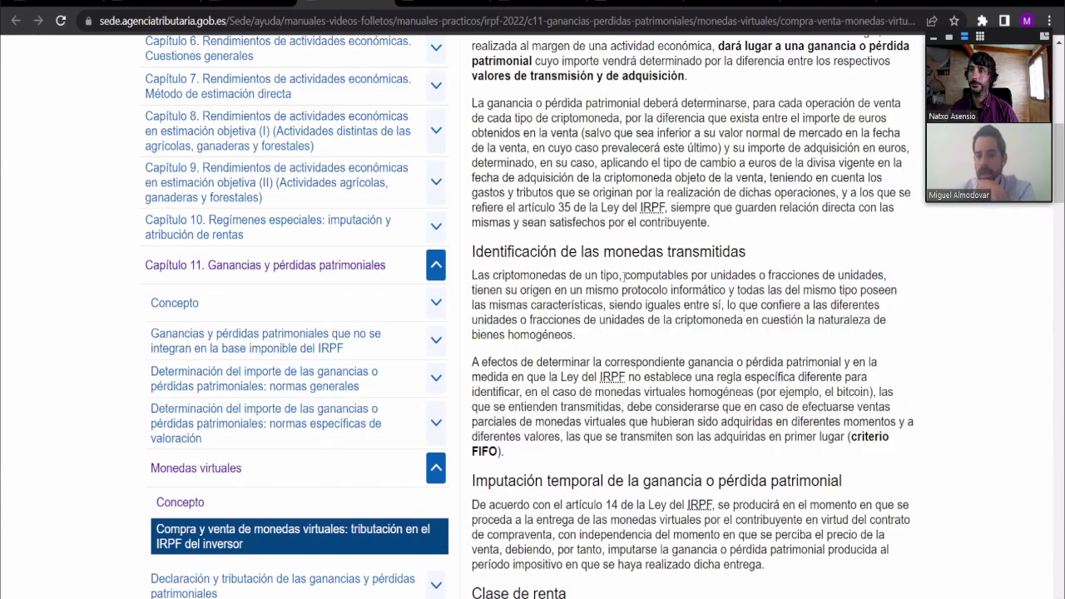
drag(621, 277, 740, 344)
click(739, 306)
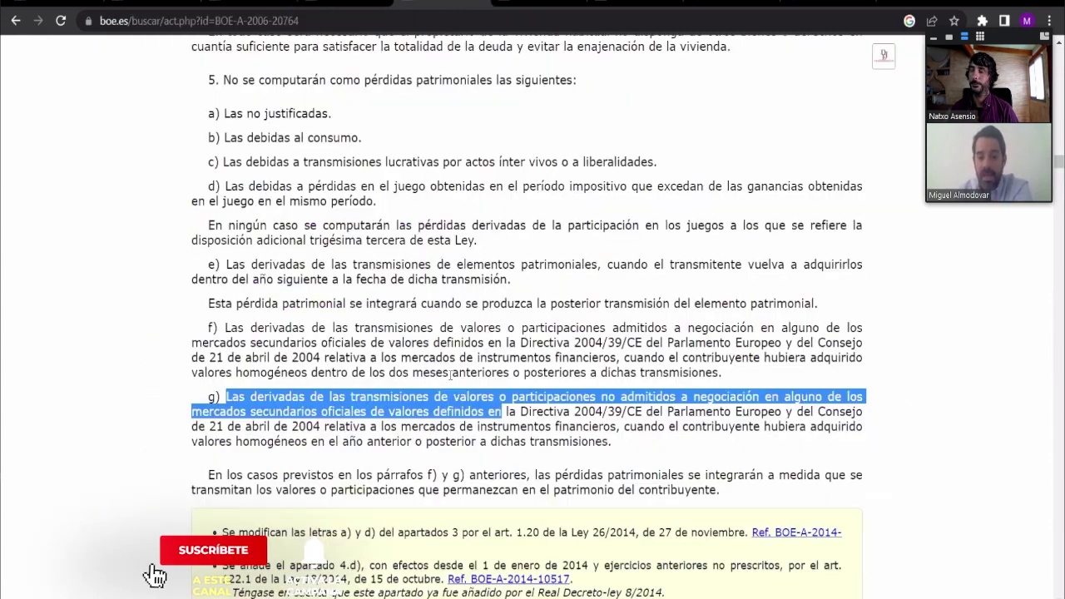
Highlight letter g)'s closing clause on valores homogéneos, and the opening of the legal definition of moneda virtual on the Concepto page
click(593, 442)
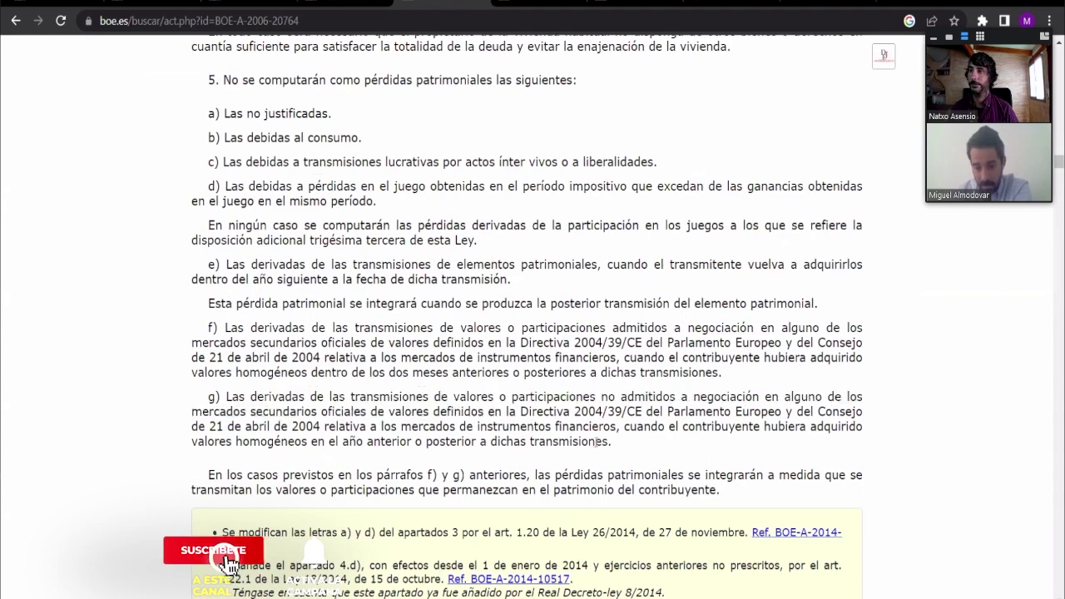
drag(608, 441, 191, 441)
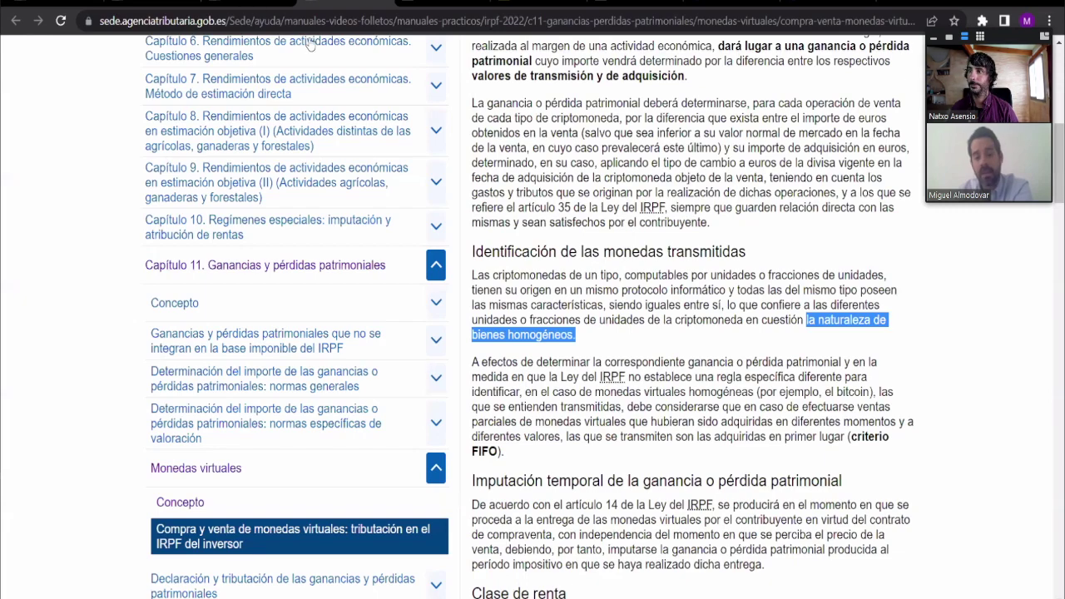
key(alt+Left)
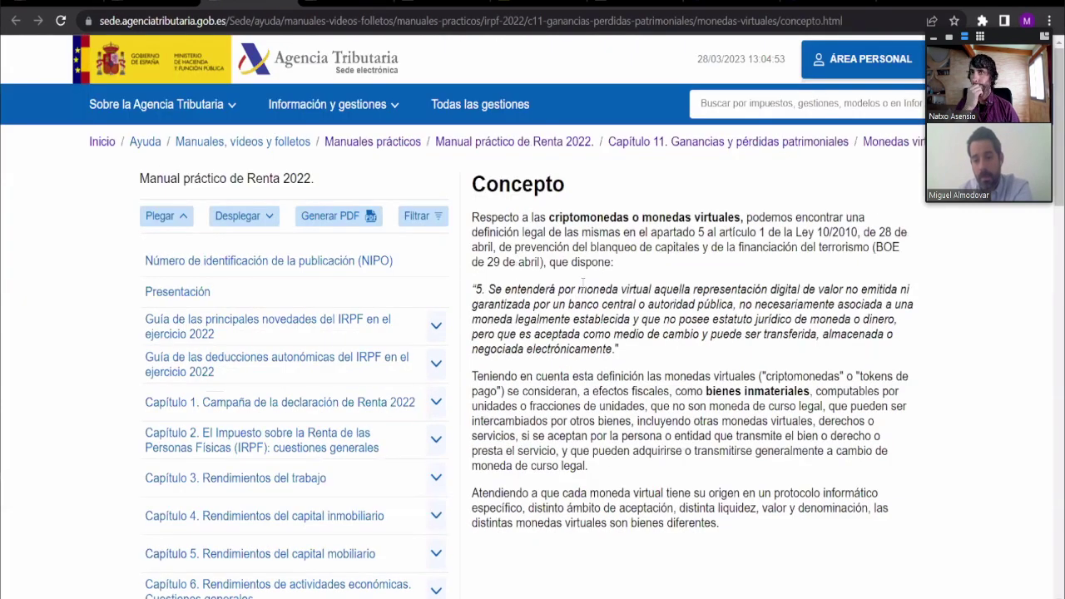
drag(494, 289, 638, 305)
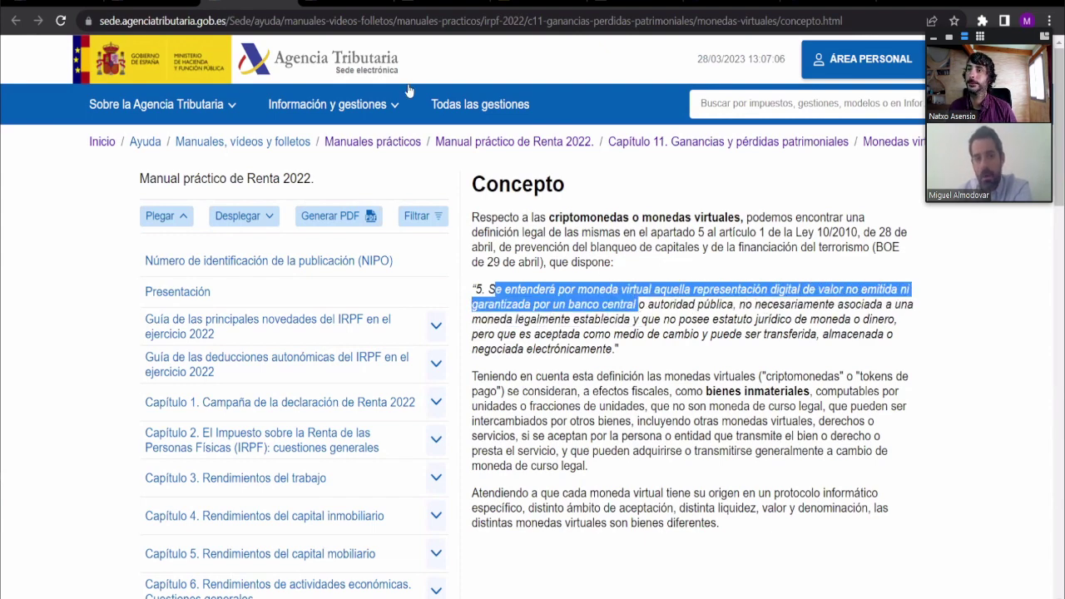
Return to the IRPF law and highlight letter g) on valores o participaciones no admitidos a negociación, including its valores homogéneos wording
click(427, 5)
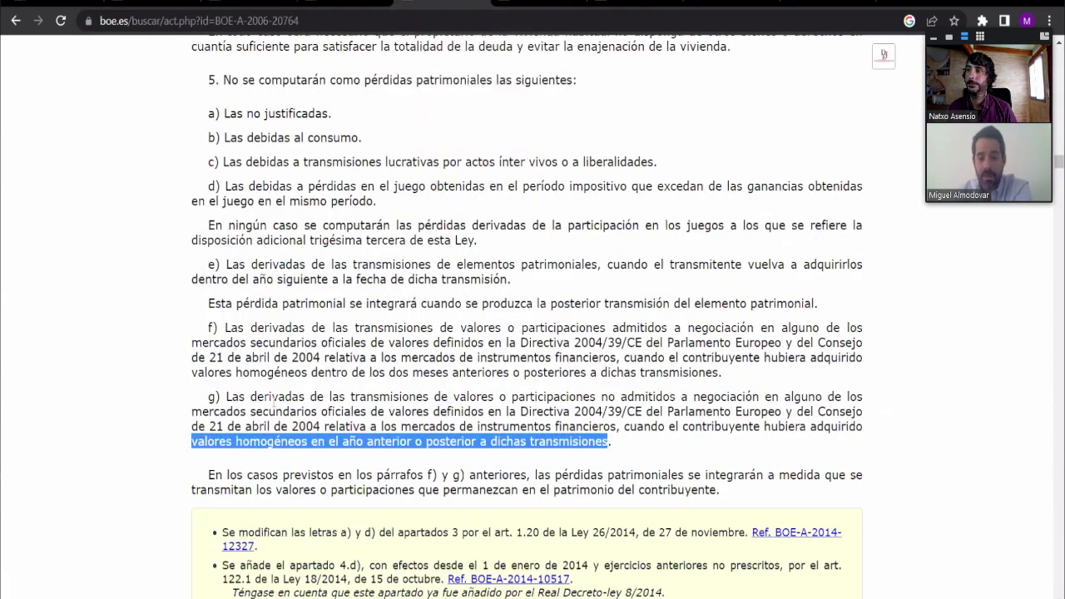
drag(271, 397, 783, 392)
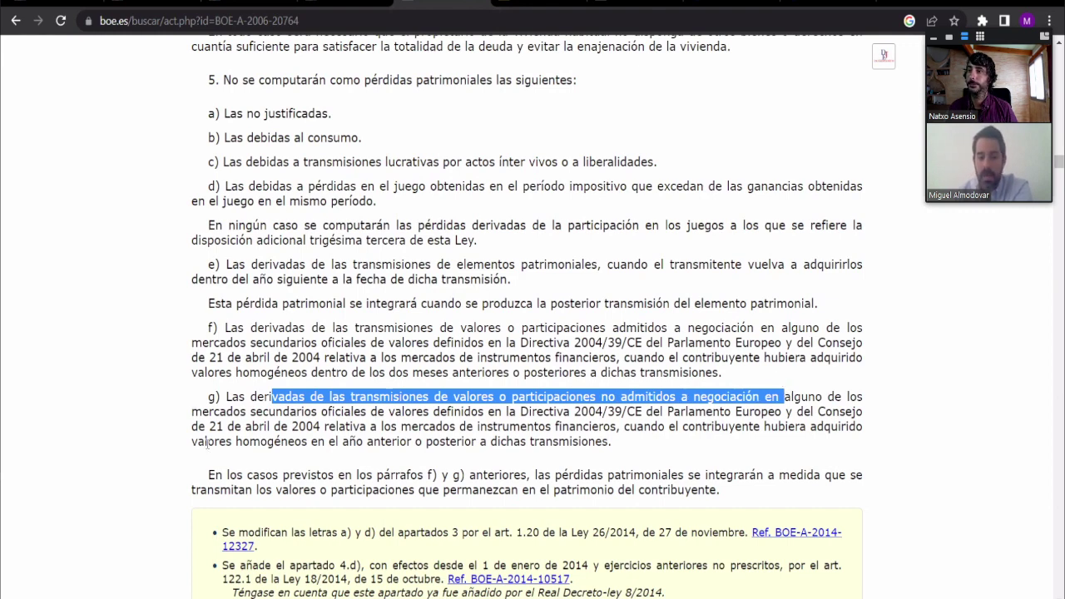
drag(191, 444, 309, 448)
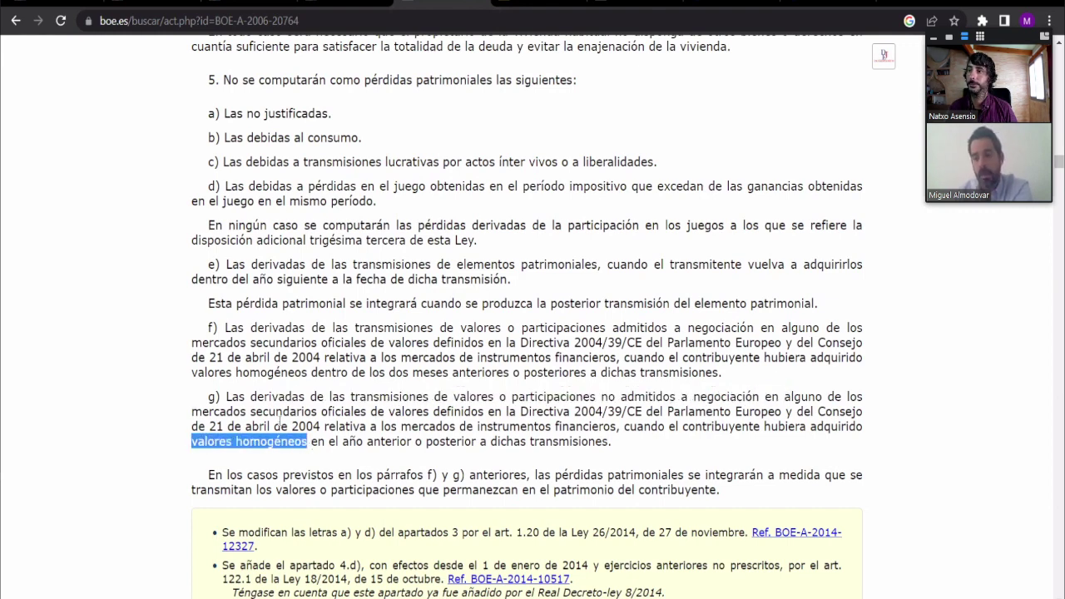
click(222, 389)
drag(208, 398, 622, 446)
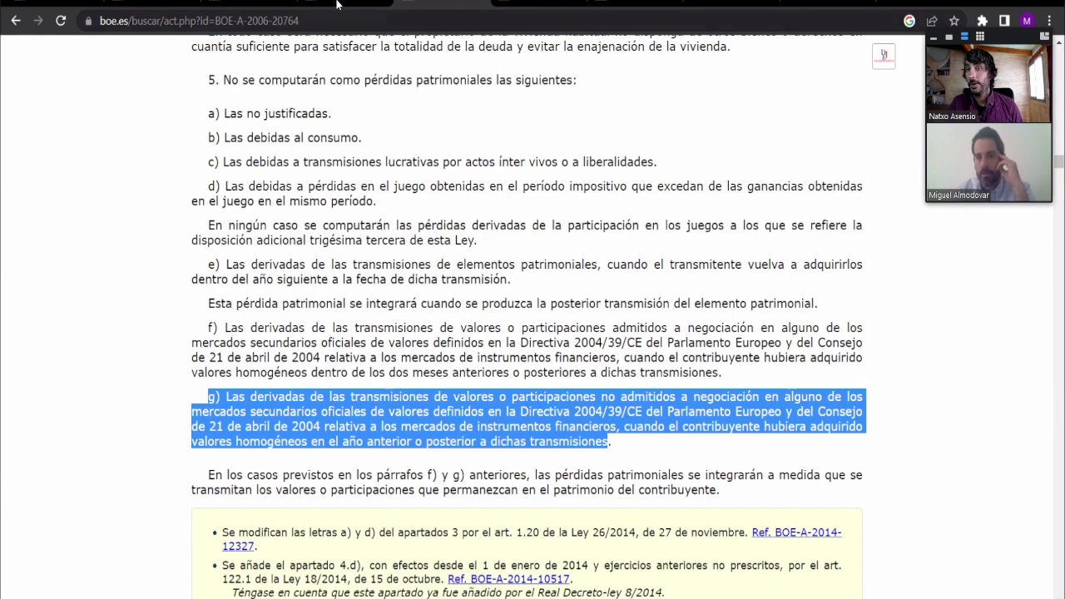
Return to the manual's Compra y venta de monedas virtuales page and highlight the heading of case b), Intercambio de una moneda virtual por otra diferente
mouse_move(337, 1)
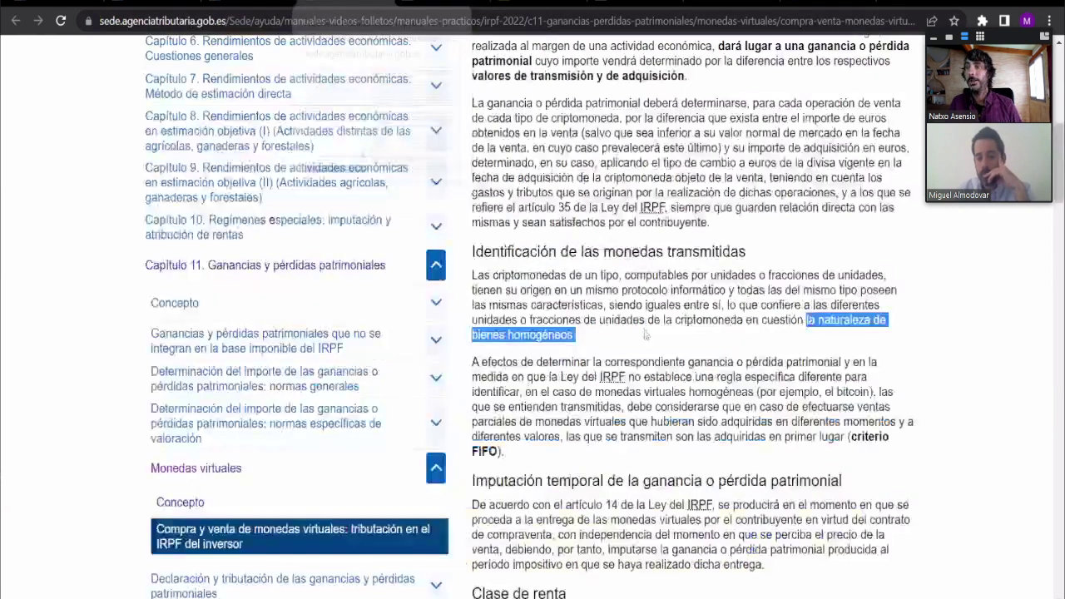
click(337, 2)
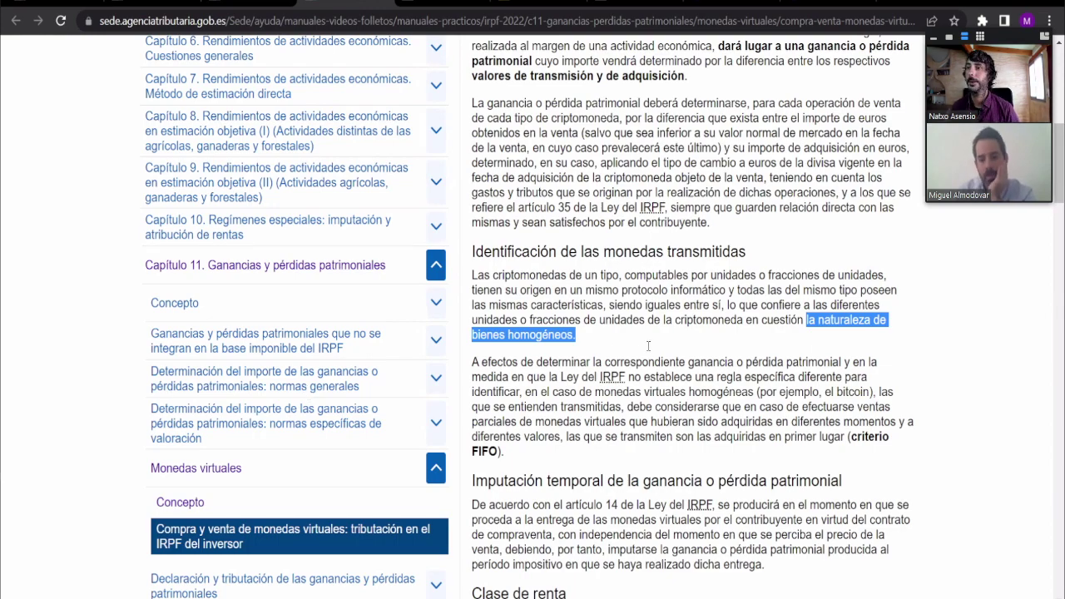
scroll(555, 348, down, 3)
drag(473, 247, 770, 247)
scroll(672, 306, down, 3)
scroll(672, 306, down, 2)
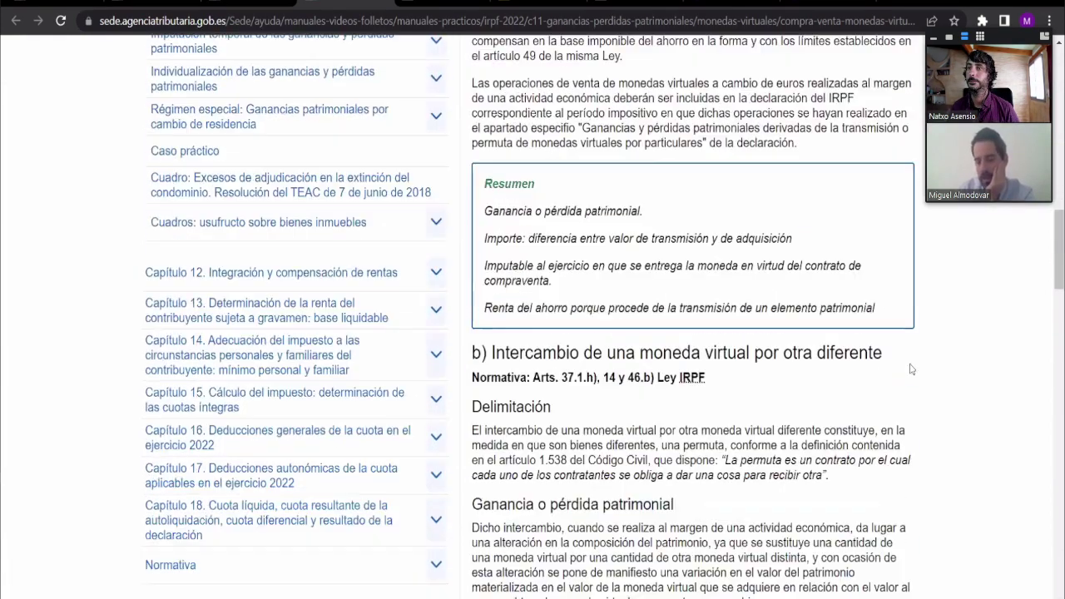
drag(883, 357, 471, 353)
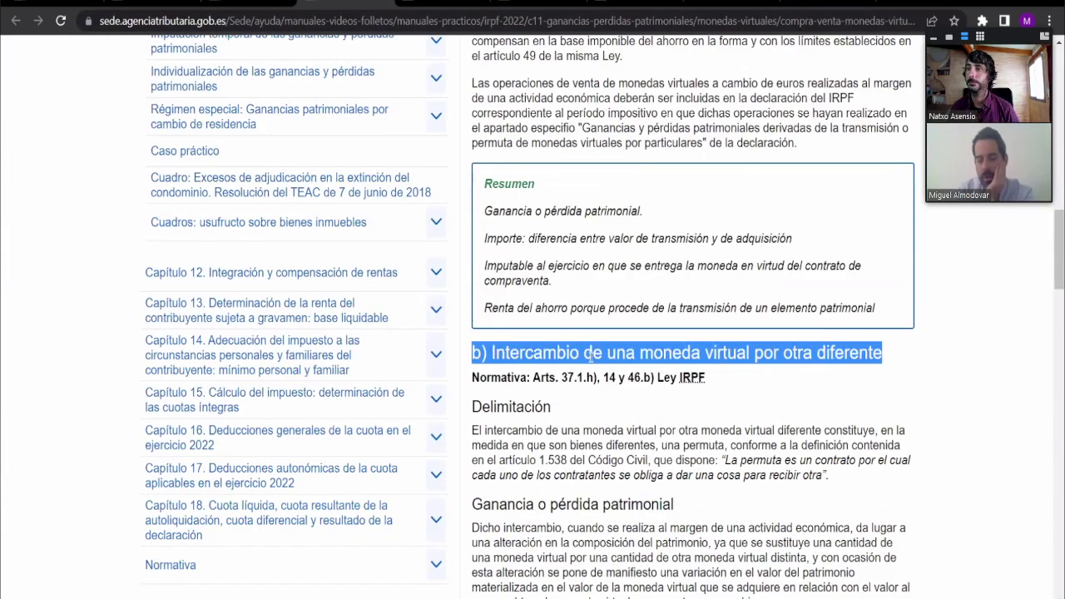
Find Identificación de las monedas transmitidas under case b) and highlight the words criterio FIFO
scroll(724, 241, down, 9)
scroll(725, 241, down, 1)
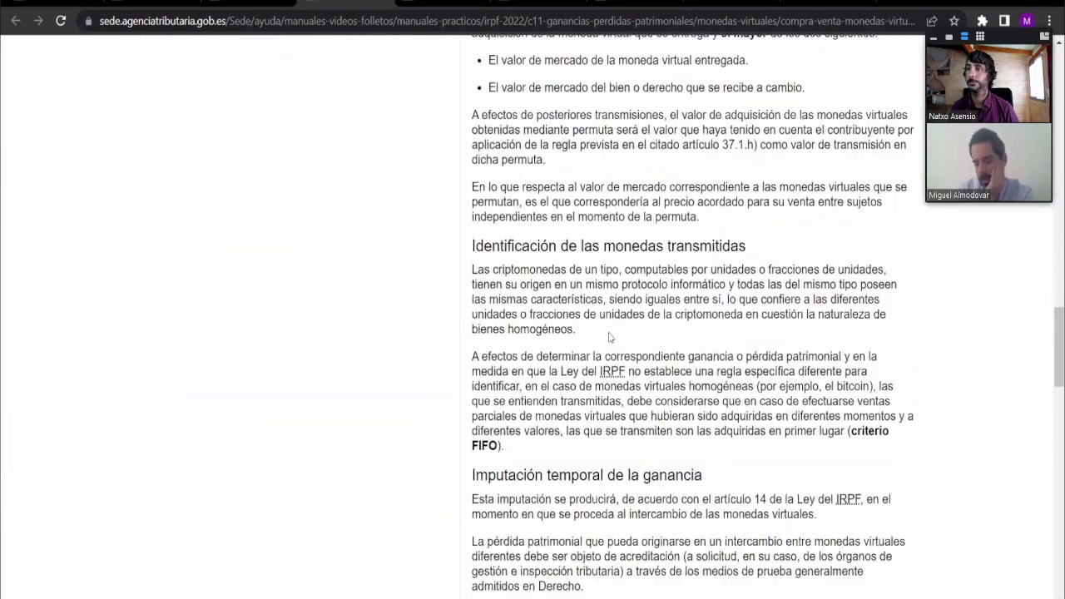
scroll(849, 430, up, 1)
drag(849, 430, 496, 446)
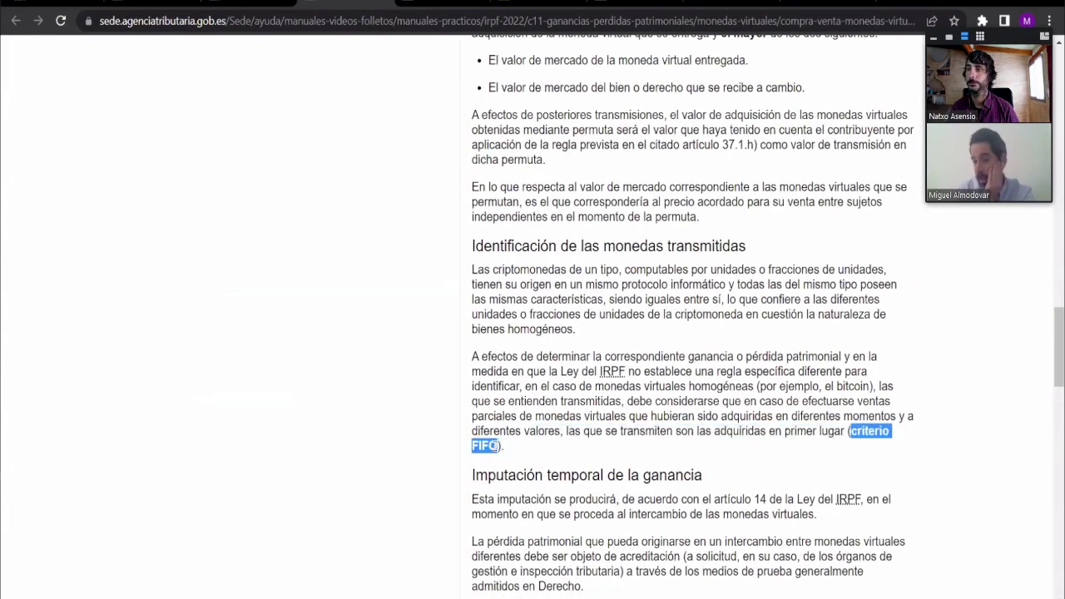
Examine case b)'s Imputación temporal, Clase de renta and Resumen sections, along with its rule for quantifying the gain or loss
scroll(533, 408, down, 4)
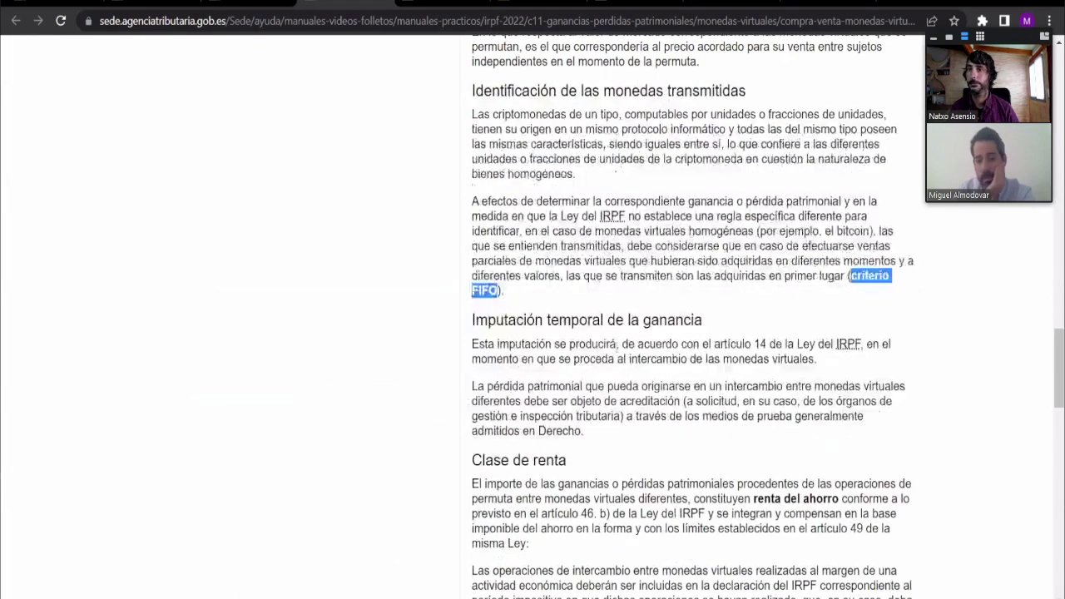
scroll(617, 353, down, 2)
scroll(629, 302, up, 2)
scroll(643, 313, up, 3)
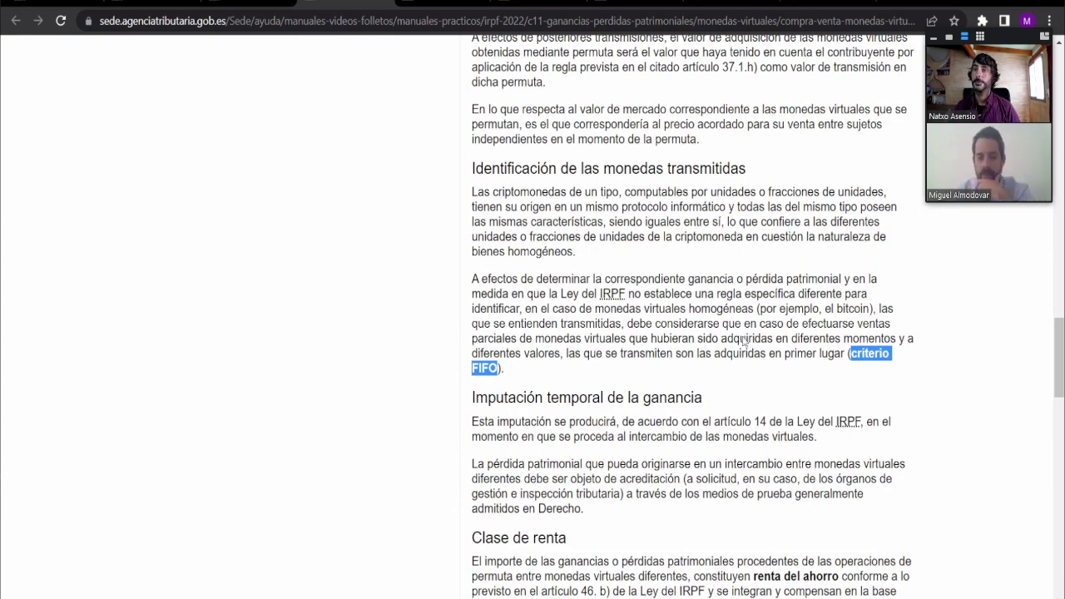
scroll(753, 349, down, 3)
scroll(670, 330, down, 2)
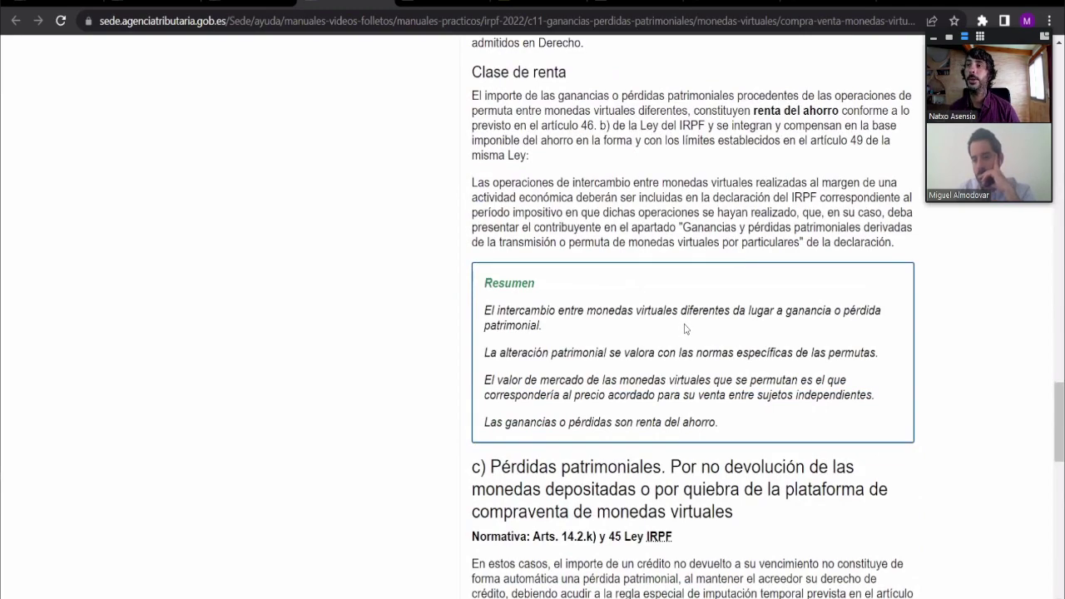
scroll(684, 328, up, 5)
scroll(685, 325, up, 1)
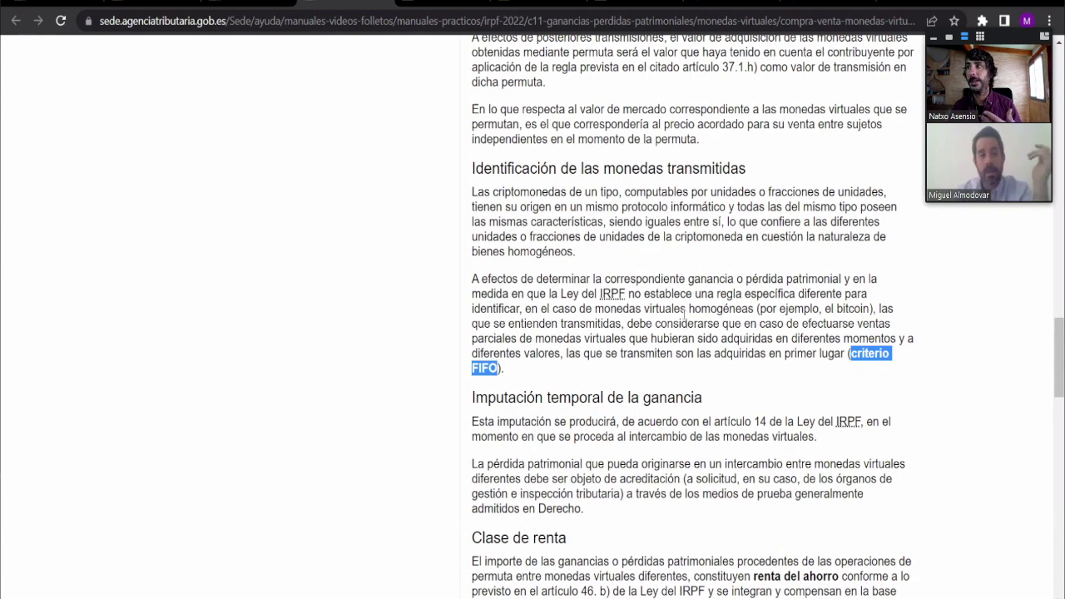
drag(254, 21, 134, 21)
click(527, 143)
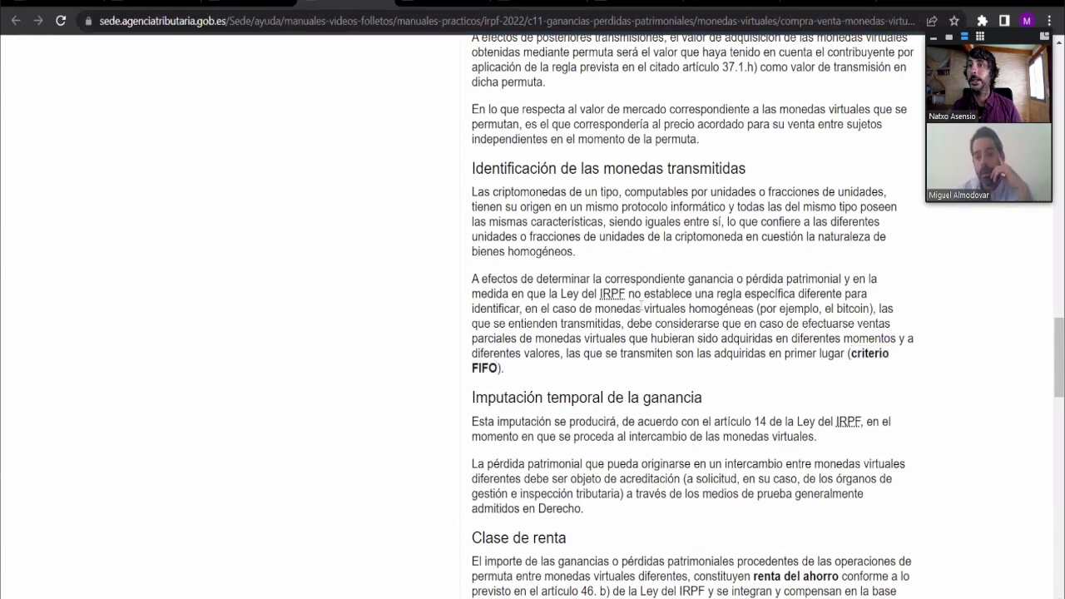
scroll(617, 287, up, 3)
scroll(645, 305, up, 2)
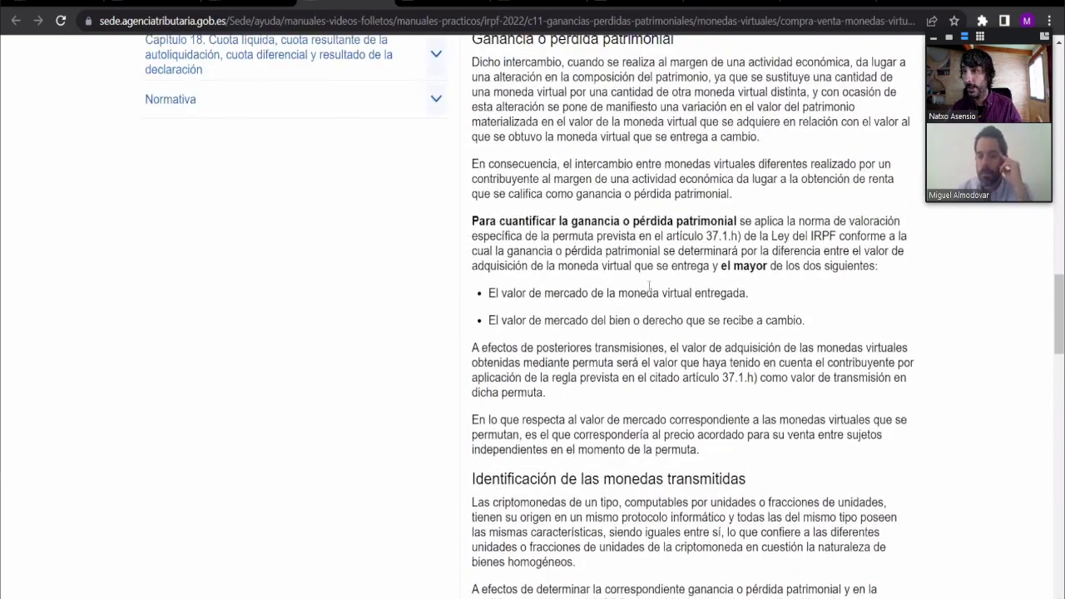
scroll(650, 289, up, 2)
scroll(658, 286, up, 6)
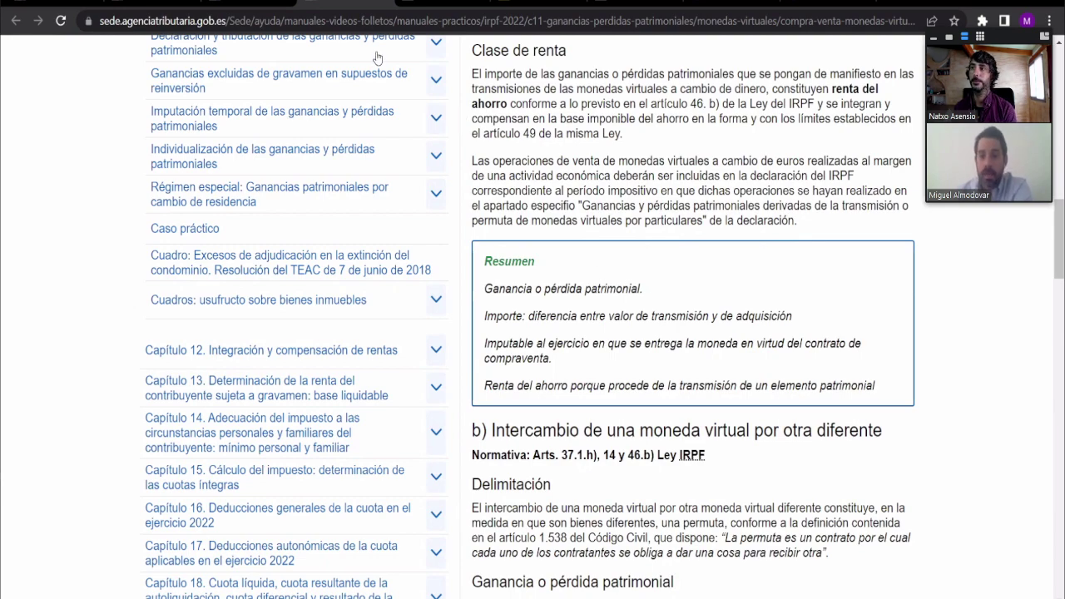
Go back to the list of non-computable losses in the IRPF law and highlight the whole of letter g)
click(593, 8)
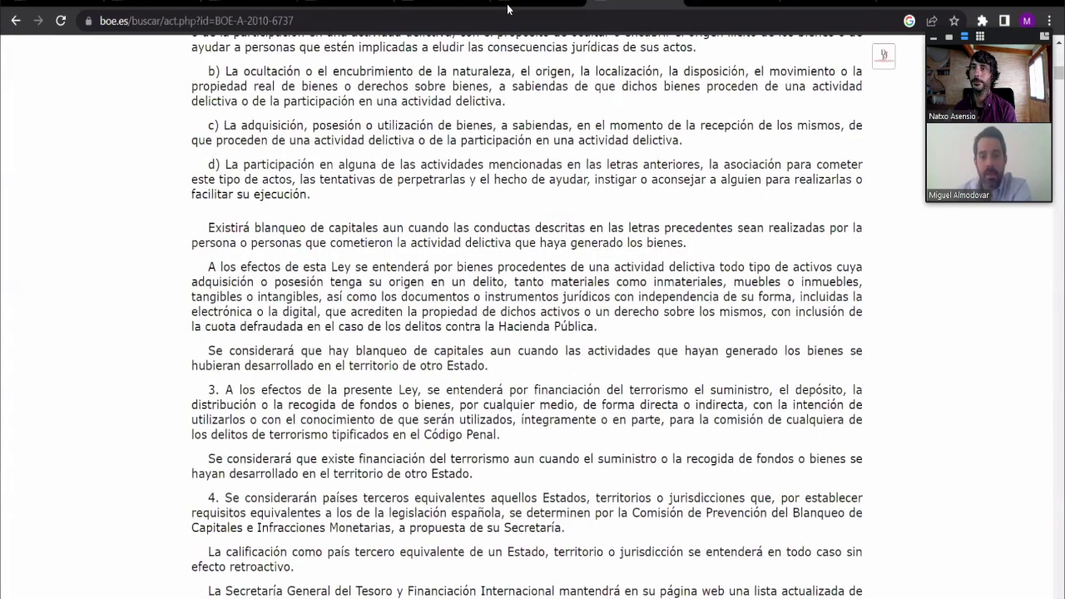
click(442, 7)
click(208, 400)
drag(208, 400, 618, 443)
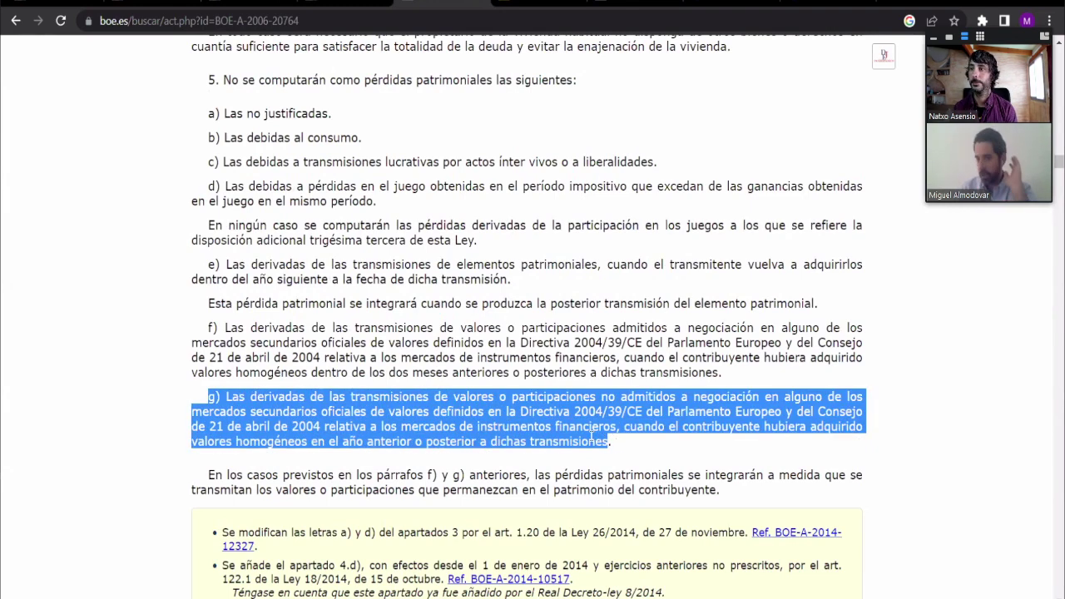
Compare letter e) on reacquired elementos patrimoniales with letter g) by highlighting each in turn, and clear the selection
drag(208, 265, 514, 286)
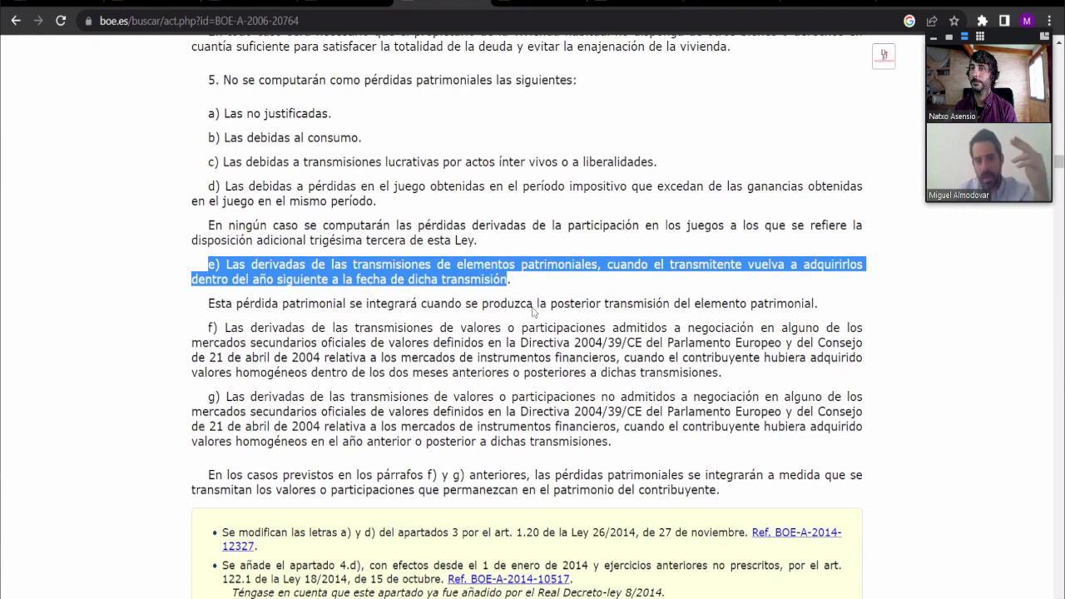
drag(617, 444, 193, 390)
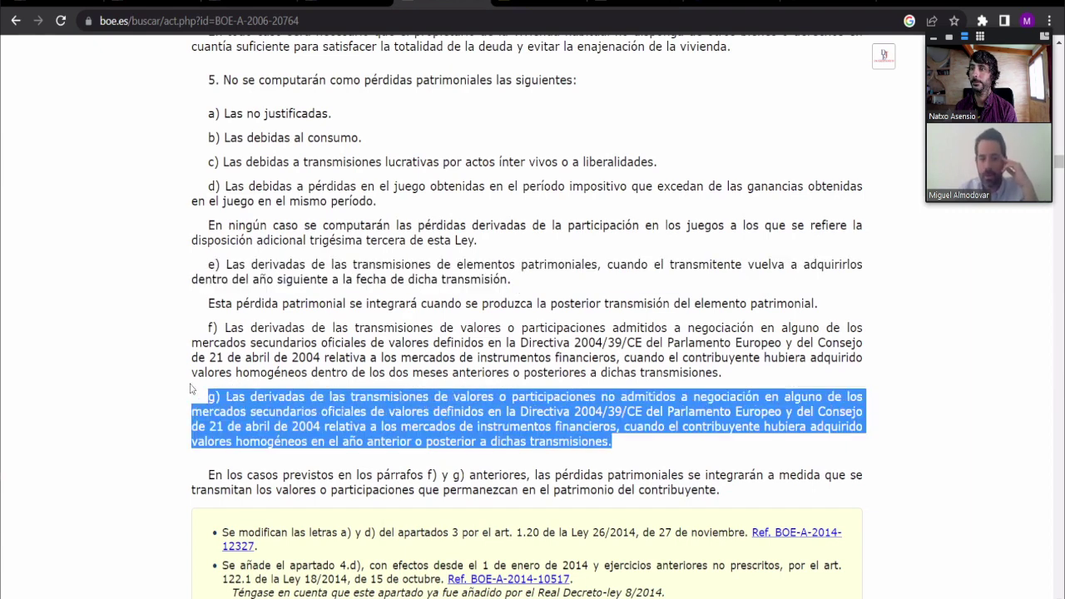
drag(205, 263, 511, 290)
click(511, 291)
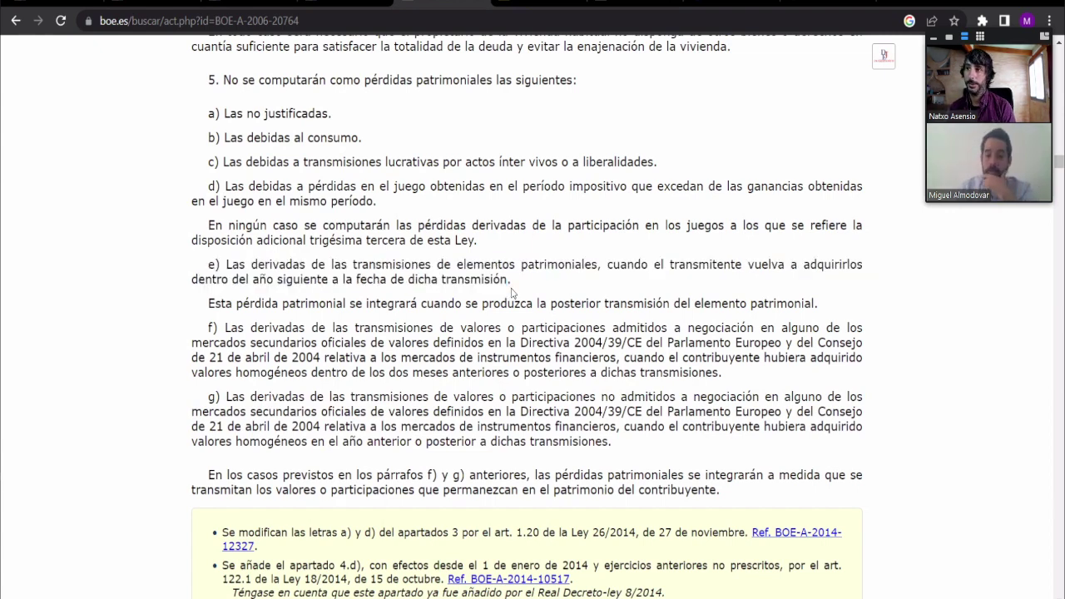
drag(608, 441, 208, 398)
click(492, 247)
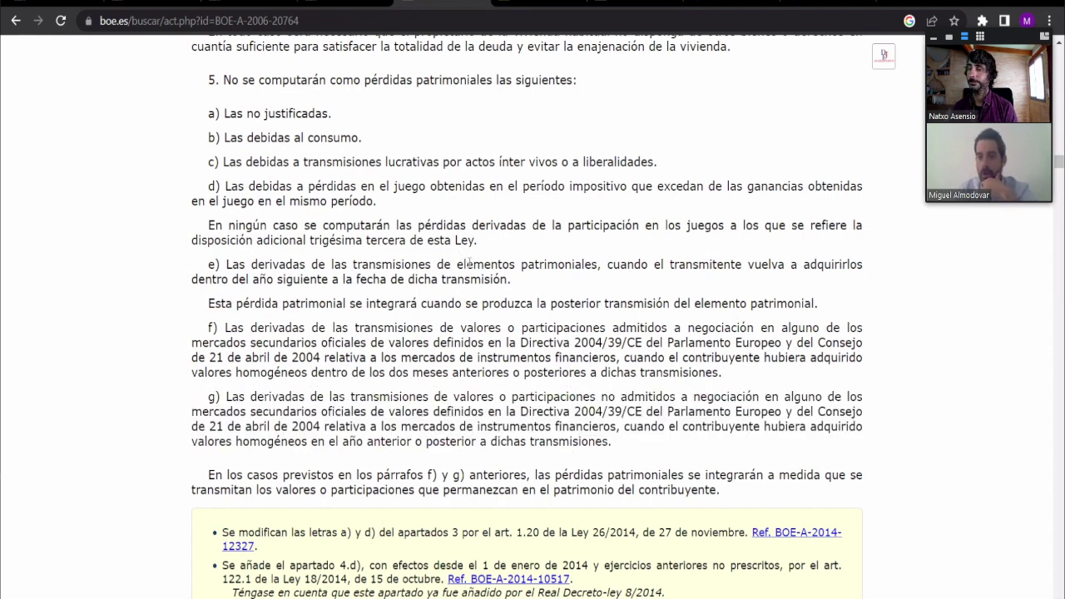
Return to the tax return's virtual currency dialog and highlight the No imputación de pérdidas por recompra de monedas virtuales homogéneas section
click(185, 5)
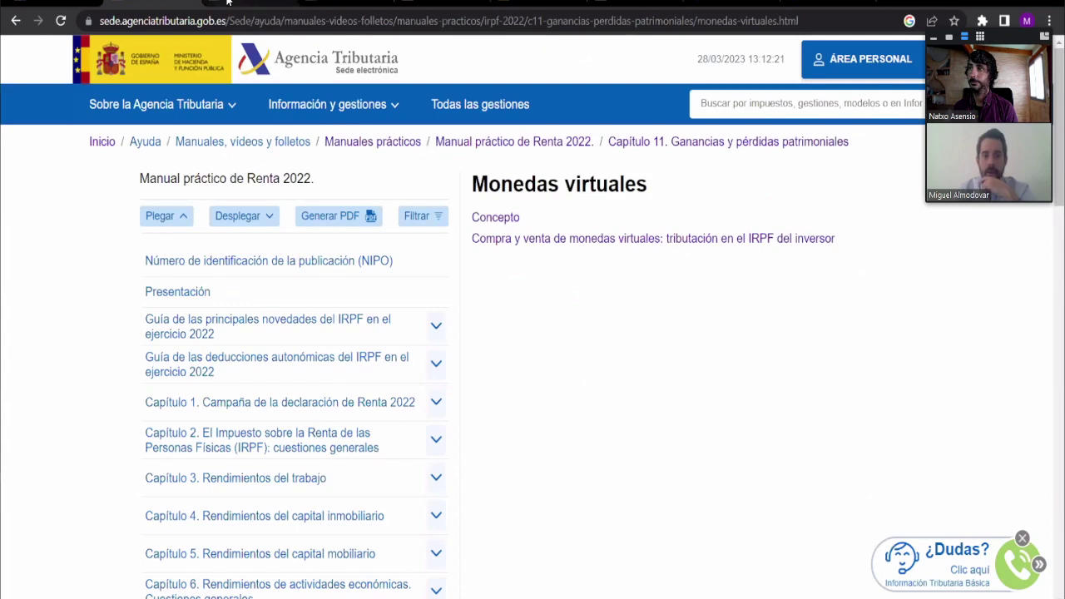
click(221, 7)
click(54, 5)
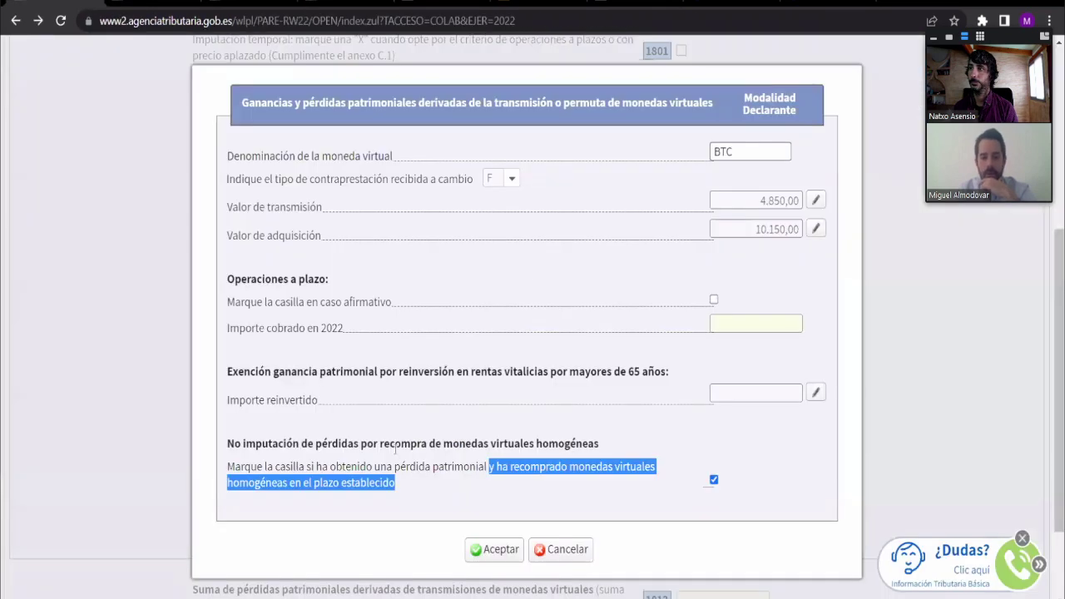
click(392, 460)
drag(396, 484, 228, 448)
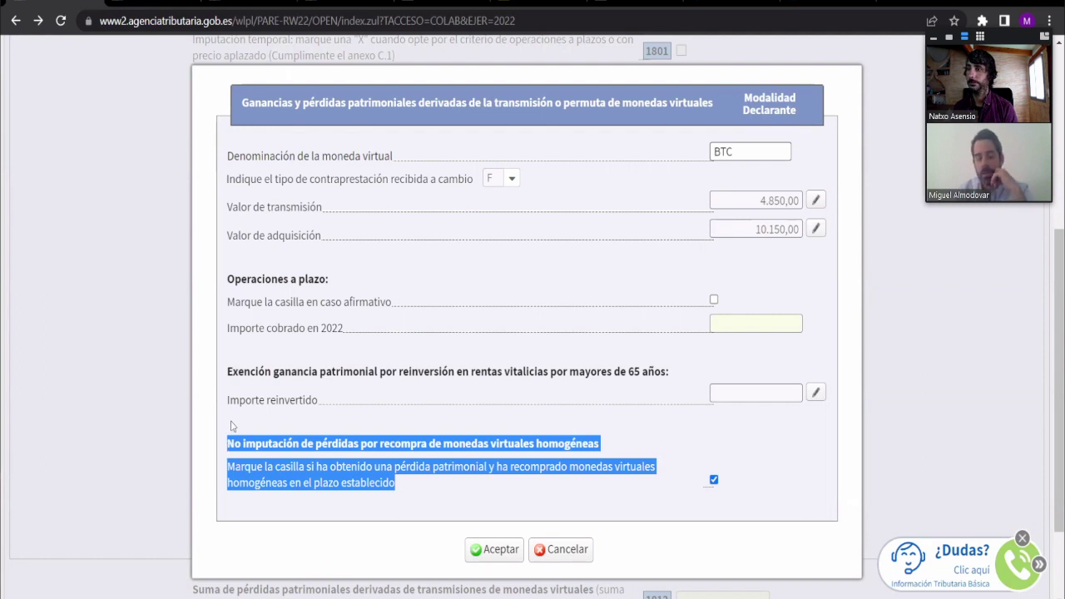
click(227, 447)
drag(227, 446, 397, 487)
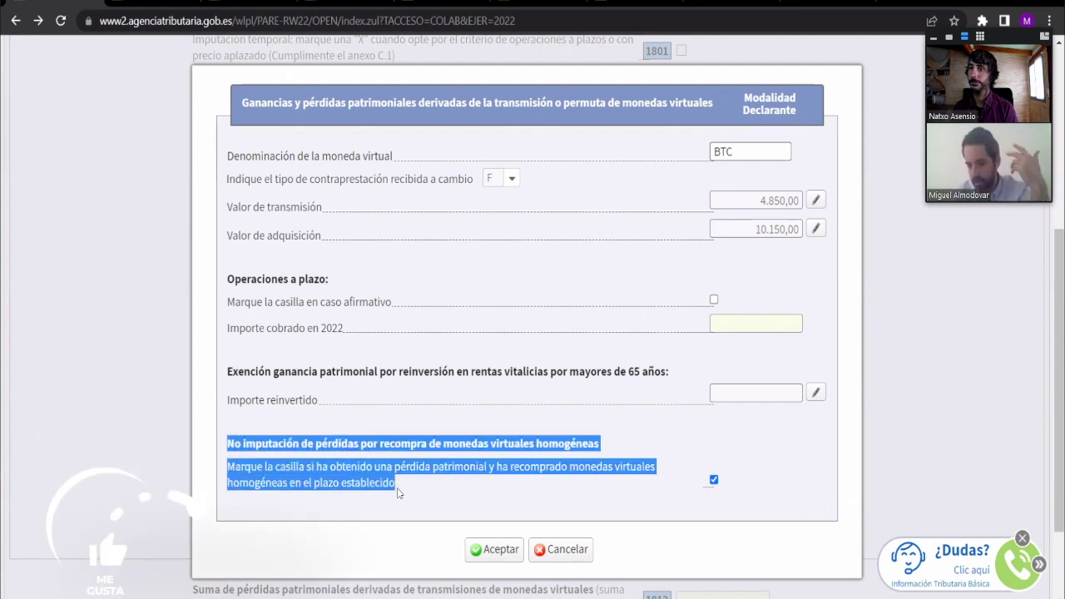
Highlight the dialog's fields from Denominación de la moneda virtual downward, single out the repurchase loss section again, and clear the selection
click(364, 445)
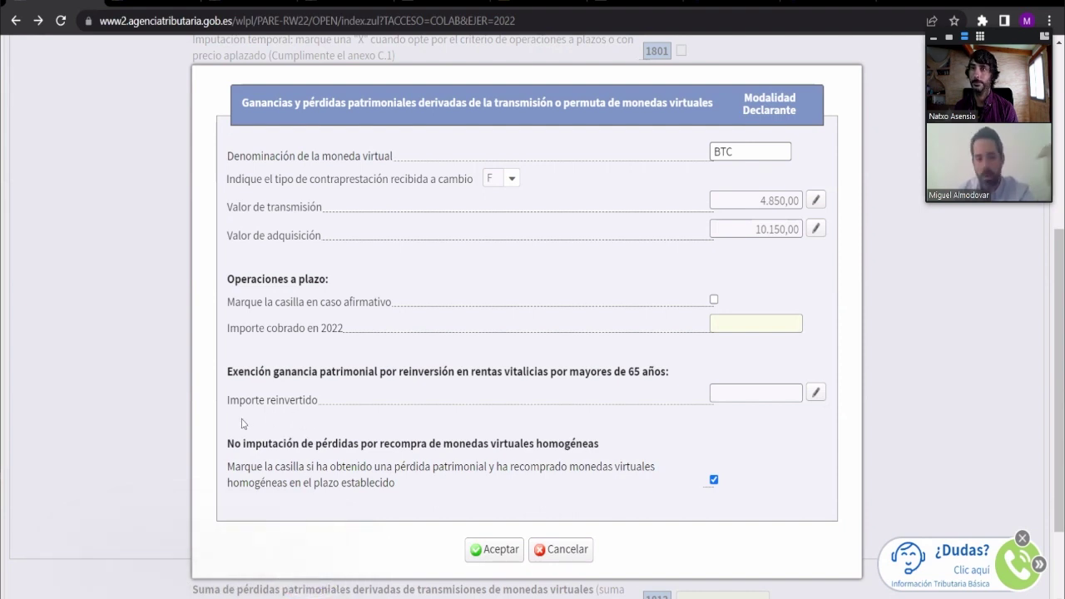
drag(227, 441, 236, 156)
drag(269, 221, 409, 500)
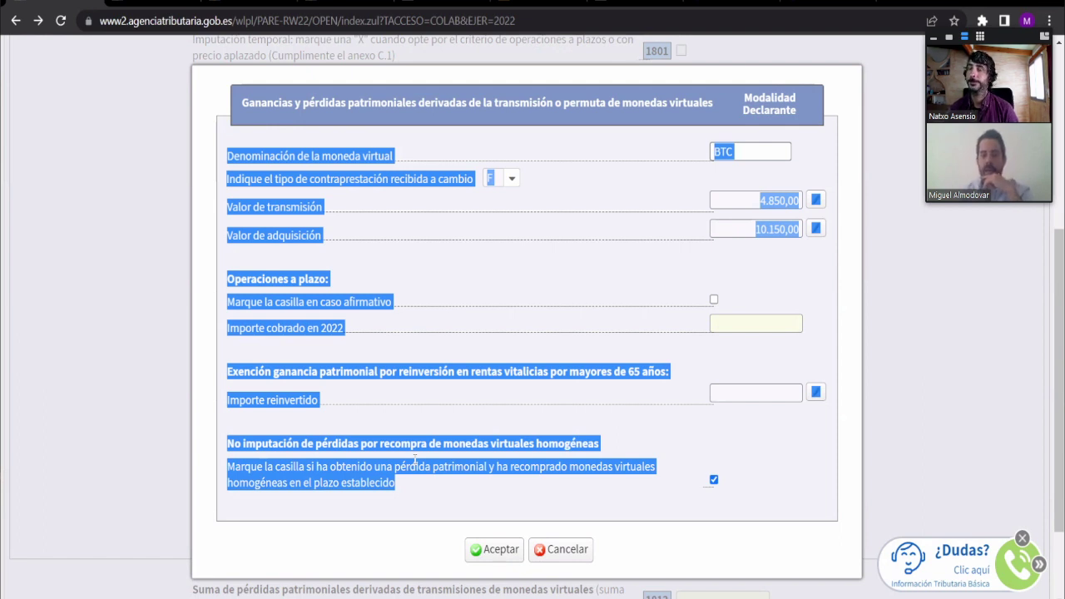
click(402, 496)
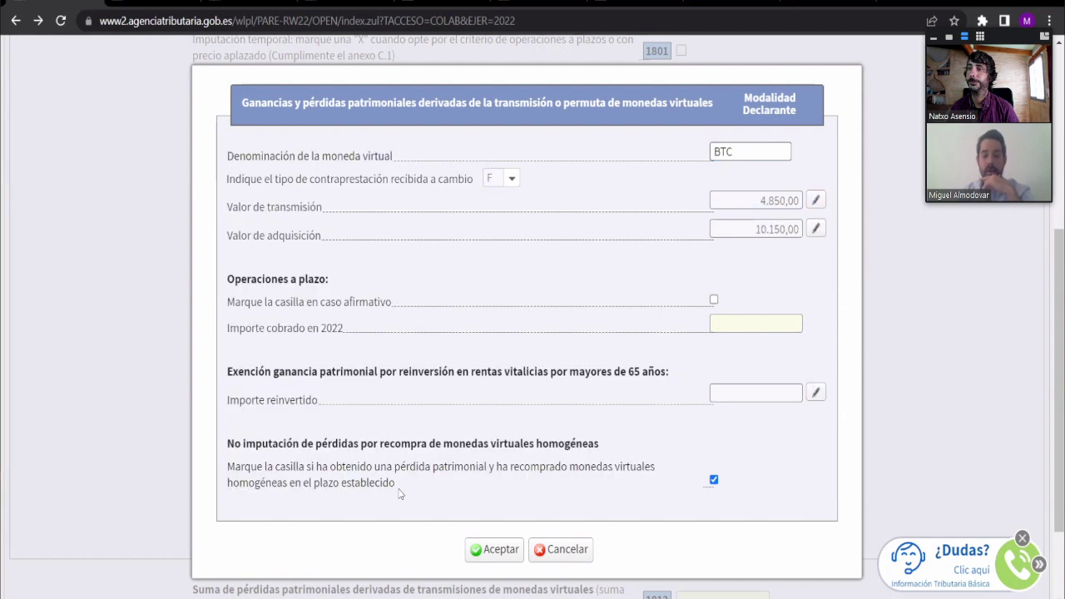
drag(397, 486, 222, 445)
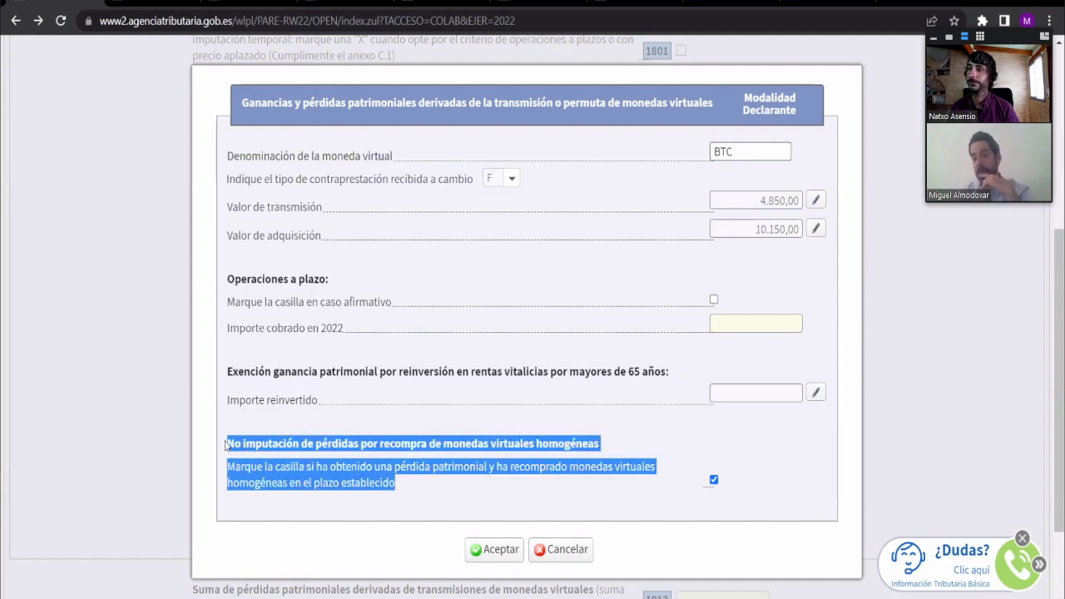
click(268, 419)
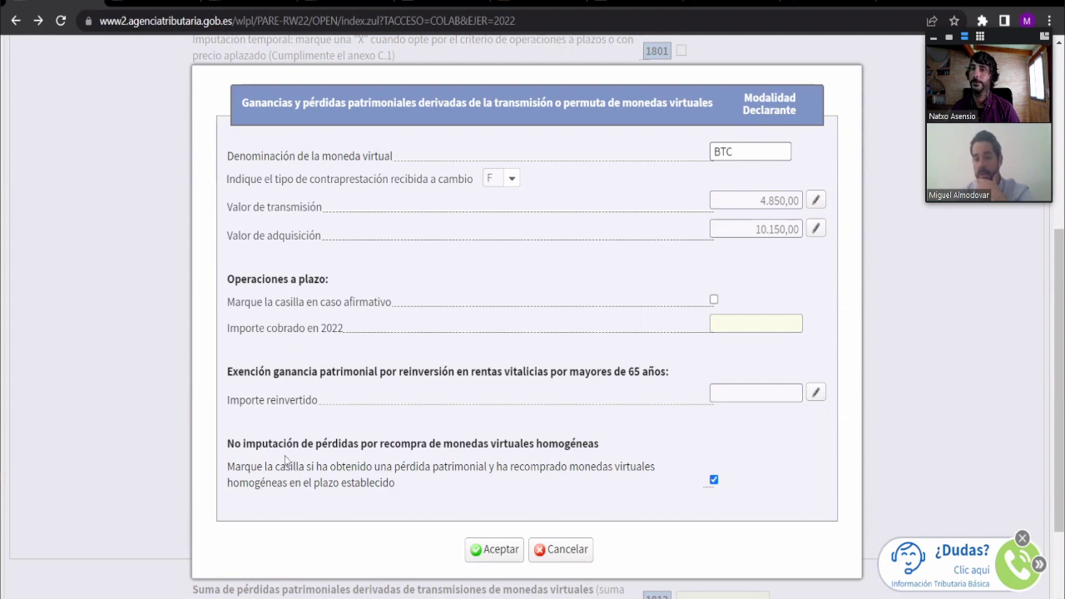
mouse_move(397, 486)
mouse_down()
mouse_move(249, 465)
mouse_move(237, 441)
mouse_move(227, 156)
mouse_move(402, 487)
mouse_move(233, 437)
mouse_move(258, 172)
mouse_move(233, 155)
mouse_move(237, 125)
mouse_move(228, 155)
mouse_move(333, 245)
mouse_move(418, 503)
mouse_move(366, 441)
mouse_move(227, 156)
mouse_move(349, 408)
mouse_move(411, 494)
mouse_move(419, 485)
mouse_up()
click(402, 489)
click(227, 158)
click(419, 484)
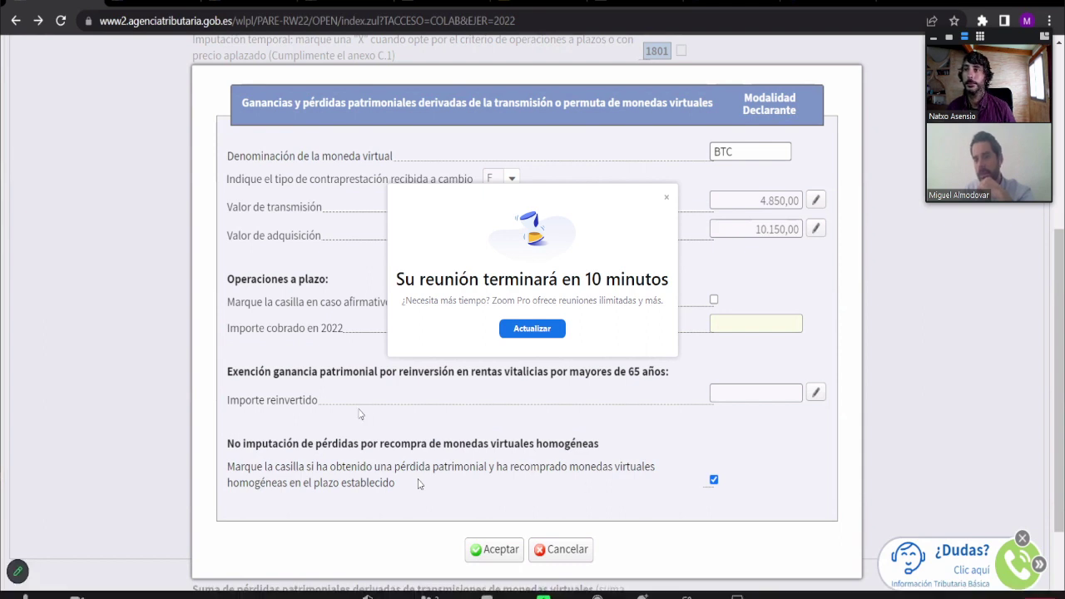
Dismiss the Zoom notice about the meeting's remaining time
click(666, 197)
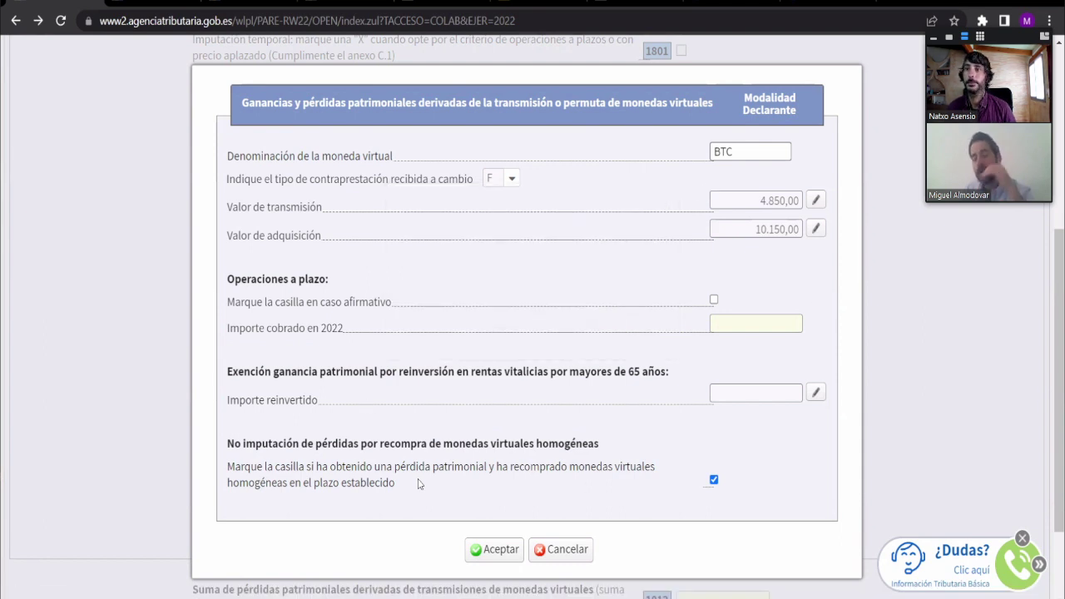